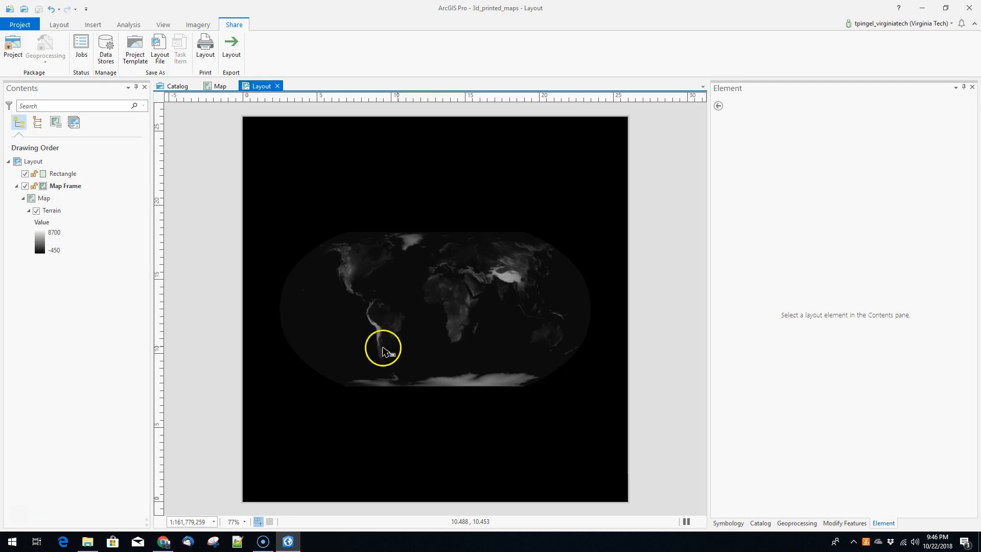
# - Switch to File Explorer to view the files in the Temp2 folder, and return to the map layout
pyautogui.click(88, 542)
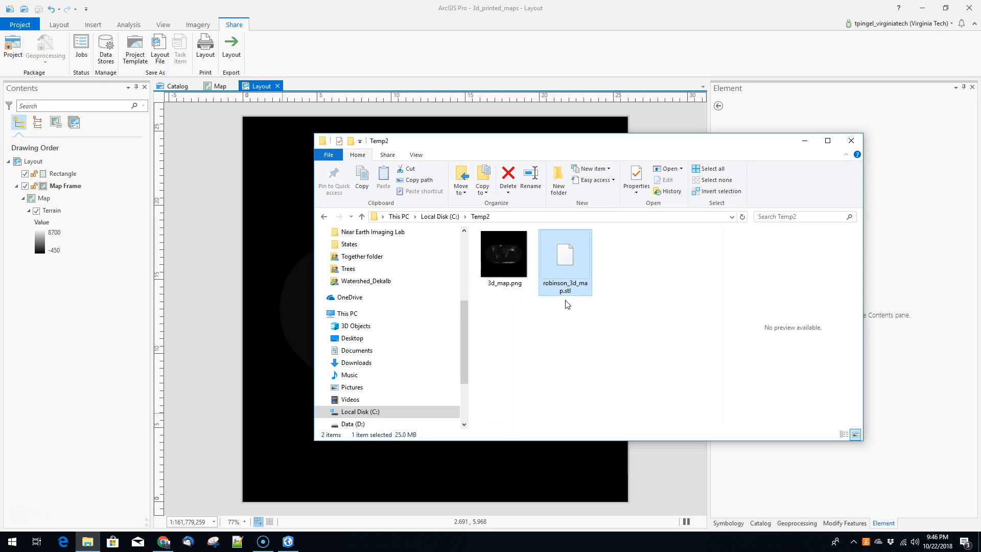
pyautogui.click(401, 11)
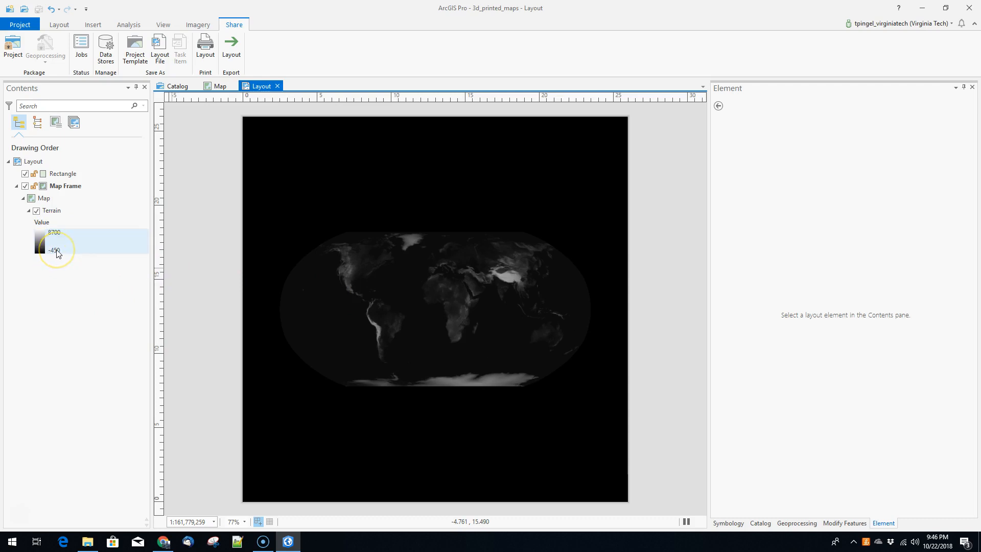
pyautogui.moveTo(56, 255); pyautogui.dragTo(55, 219)
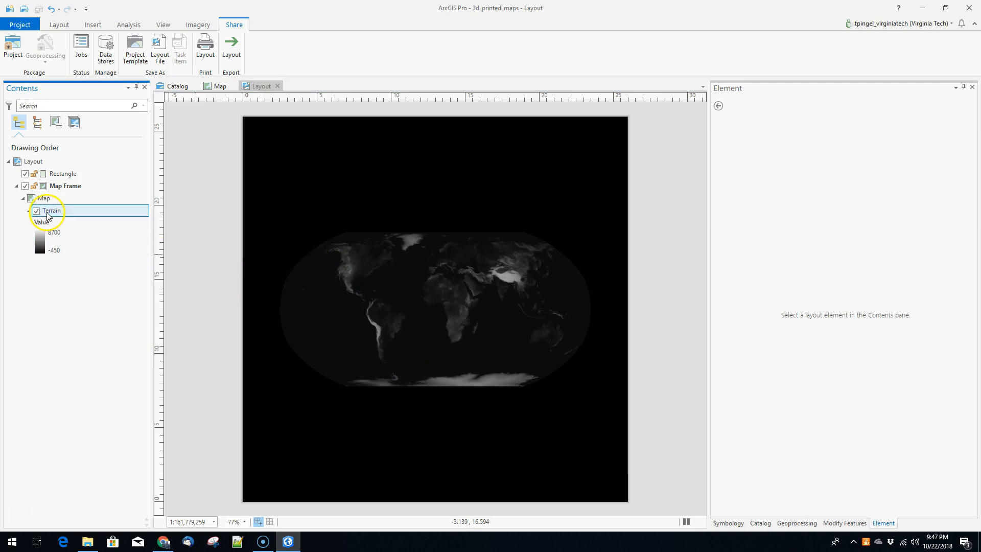
pyautogui.rightClick(49, 211)
pyautogui.click(87, 460)
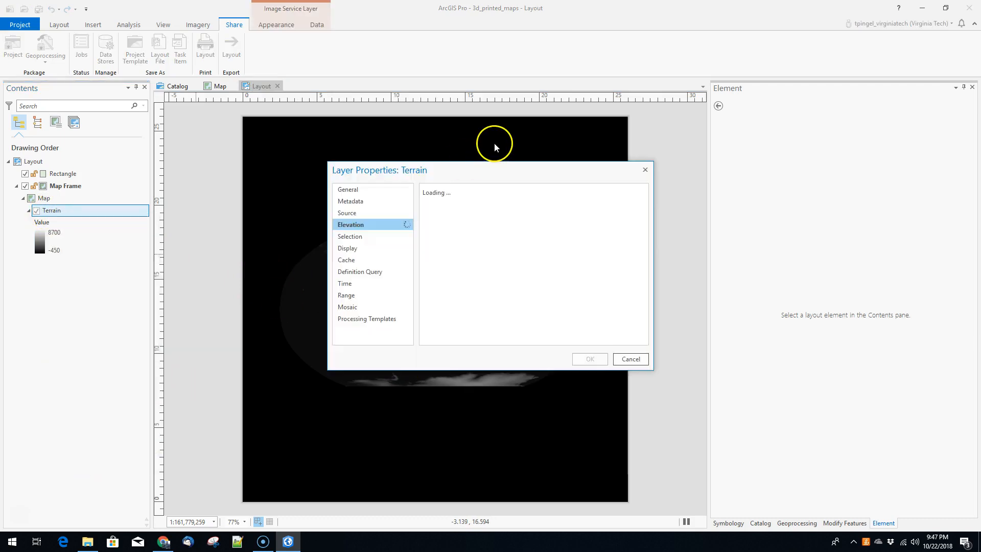
pyautogui.click(644, 359)
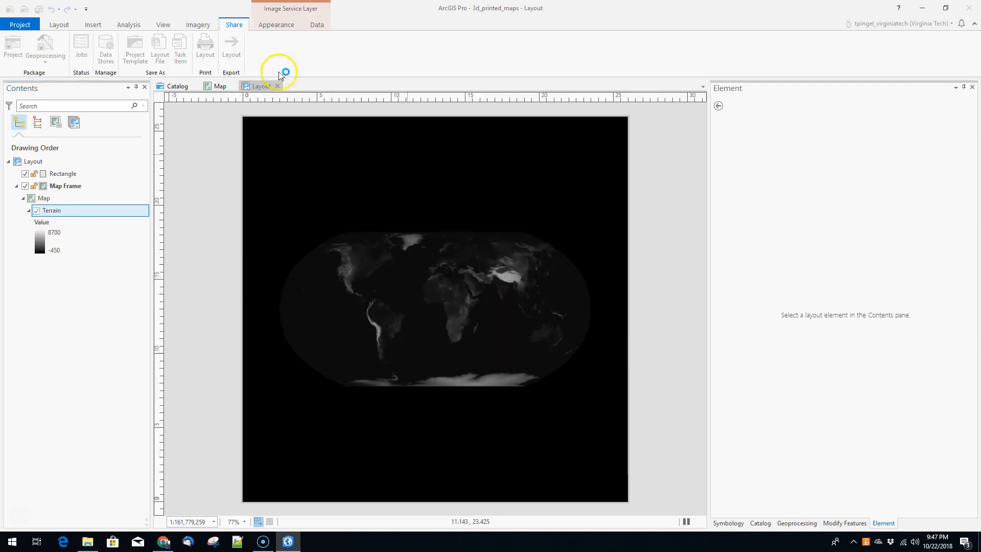
# - Open the Terrain layer's symbology and switch the statistics of its Minimum Maximum stretch to Custom
pyautogui.click(270, 25)
pyautogui.click(236, 55)
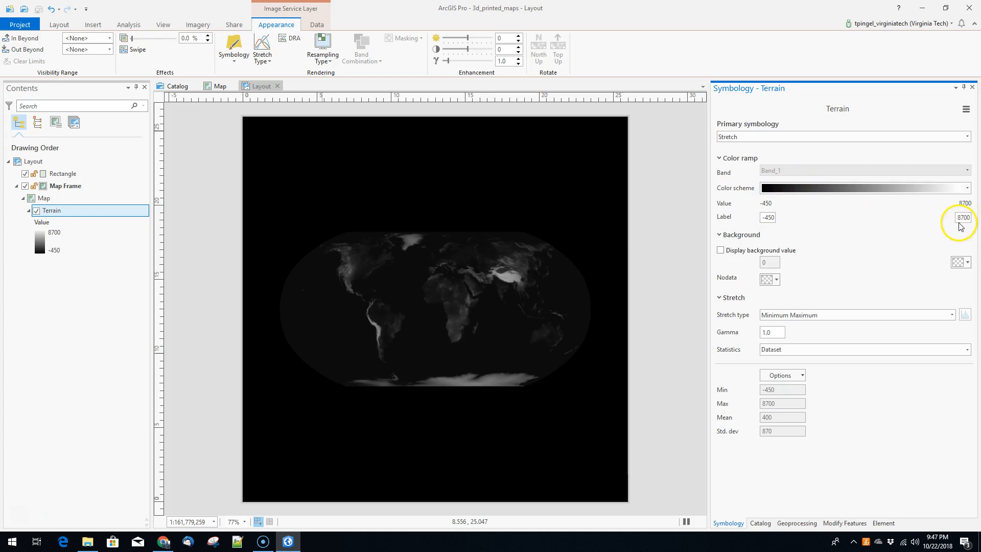
pyautogui.click(953, 315)
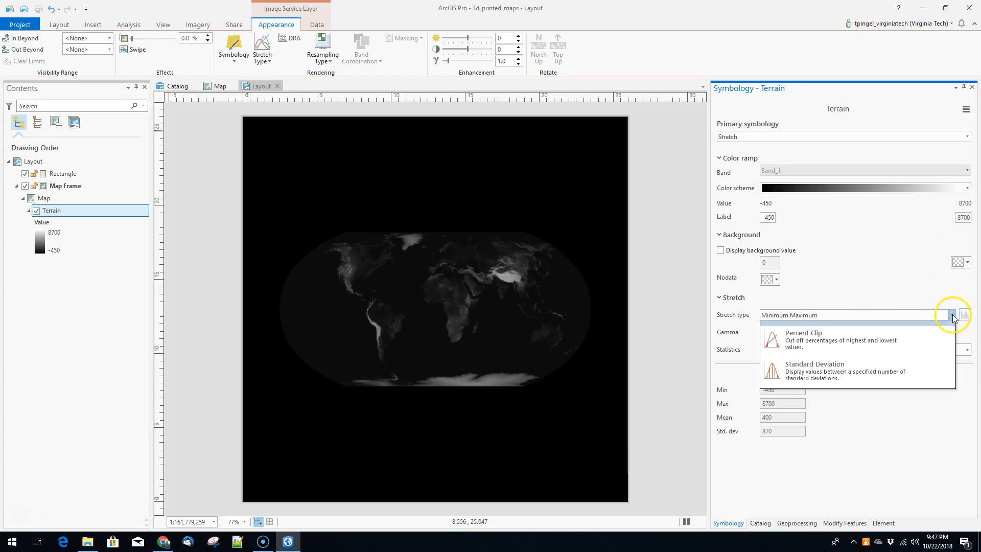
pyautogui.click(897, 366)
pyautogui.click(966, 352)
pyautogui.click(878, 407)
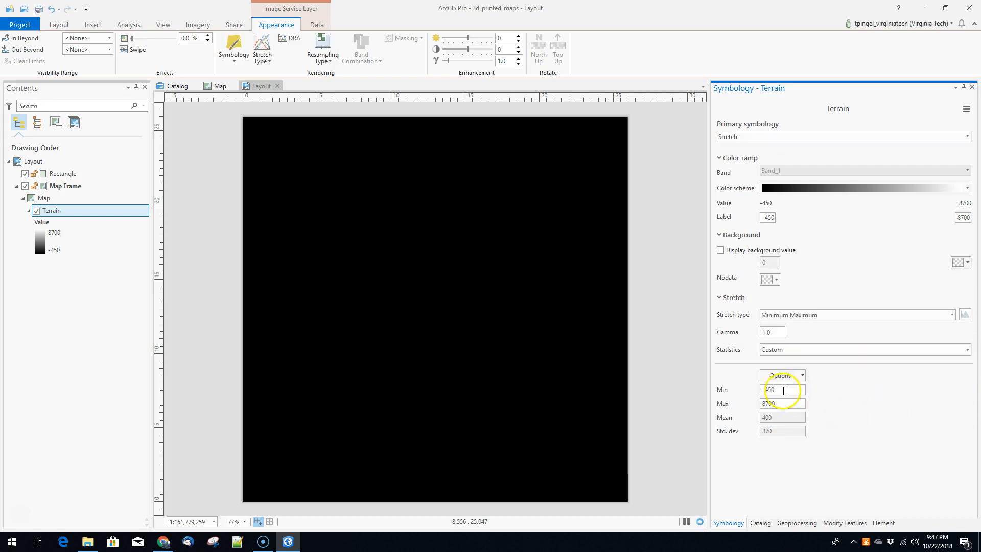
# - Set the Terrain stretch's custom minimum to -1000
pyautogui.doubleClick(764, 391)
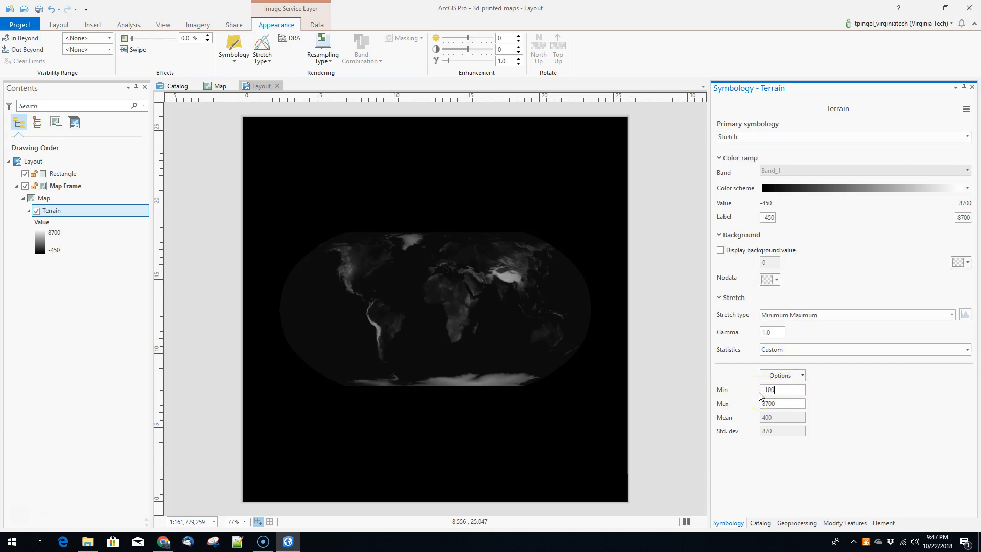
pyautogui.press('Return')
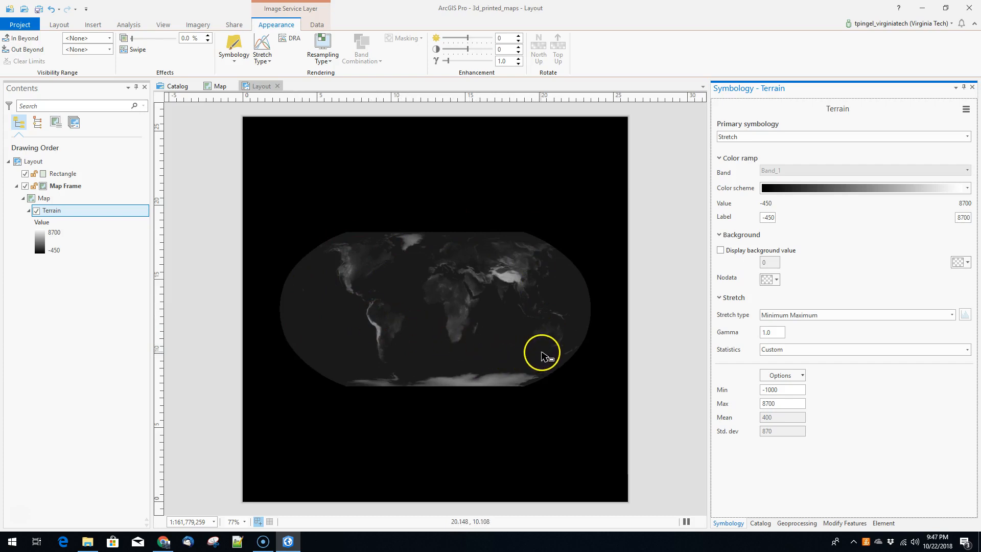
# - Set the Terrain stretch's custom minimum to -5000
pyautogui.moveTo(785, 387); pyautogui.dragTo(750, 393)
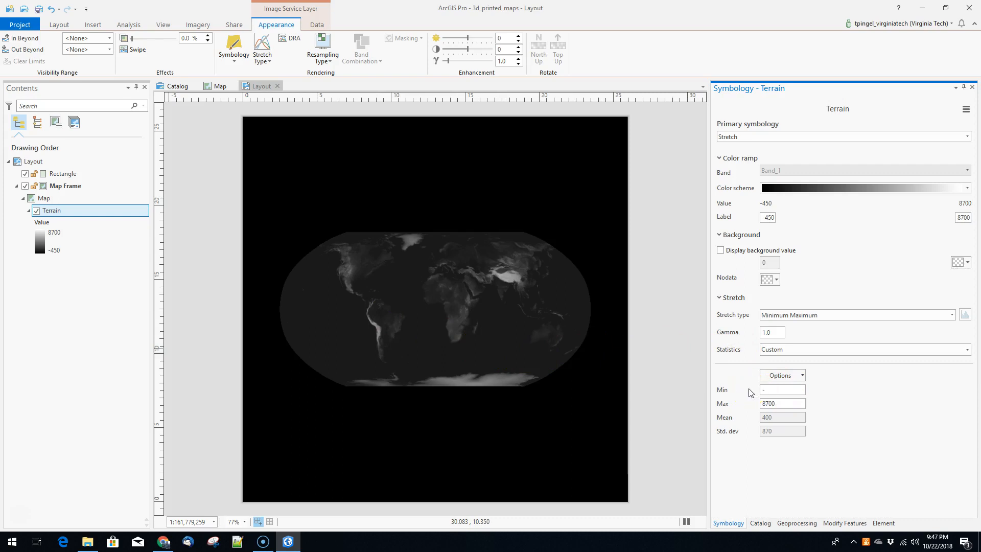
pyautogui.write('-5000')
pyautogui.press('Return')
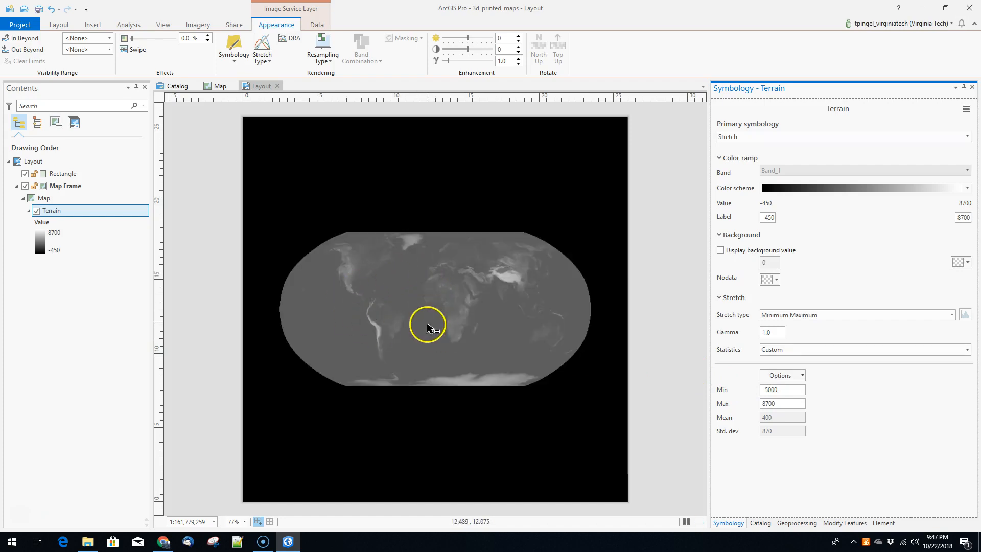
# - Export the layout to the Temp2 folder as a PNG image named 3dmap_v2
pyautogui.click(316, 25)
pyautogui.click(276, 25)
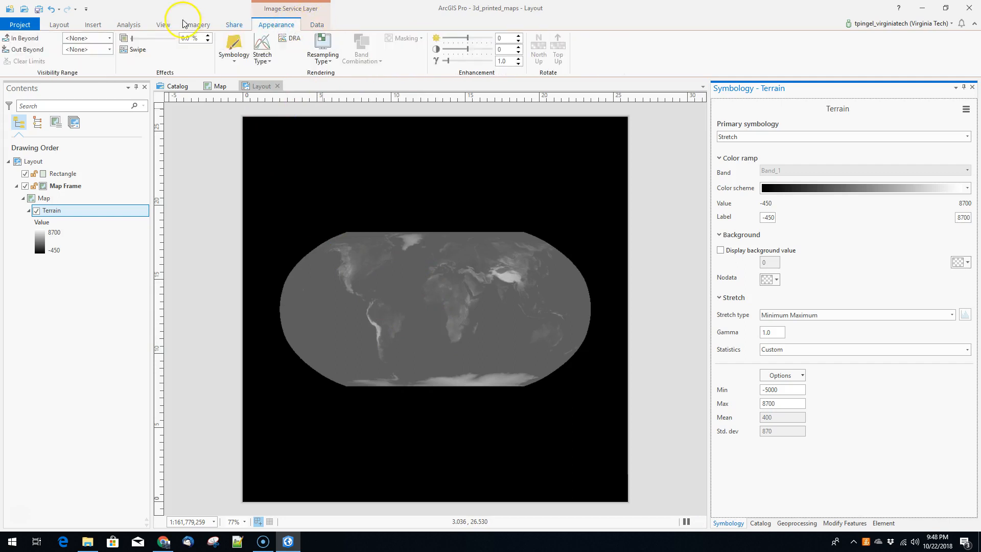
pyautogui.click(59, 25)
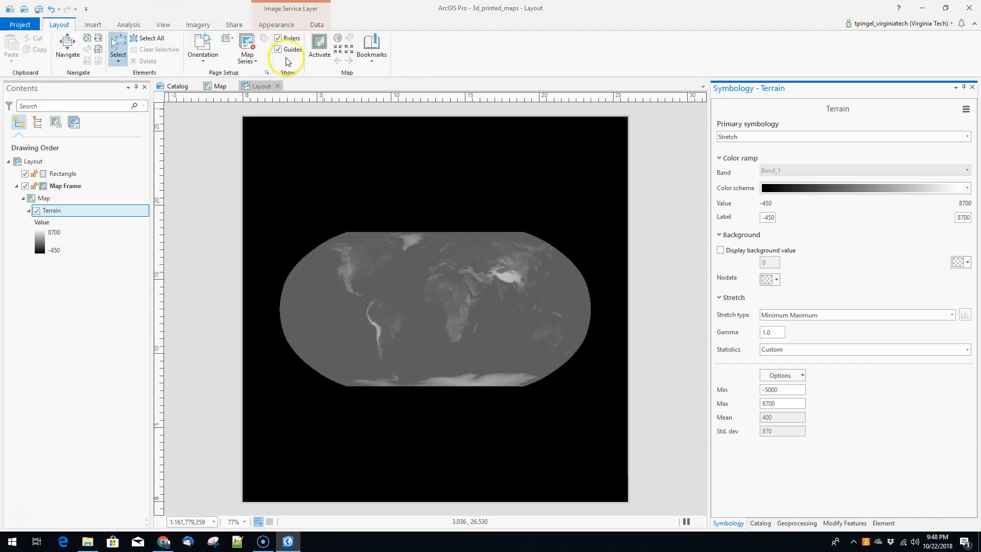
pyautogui.click(260, 86)
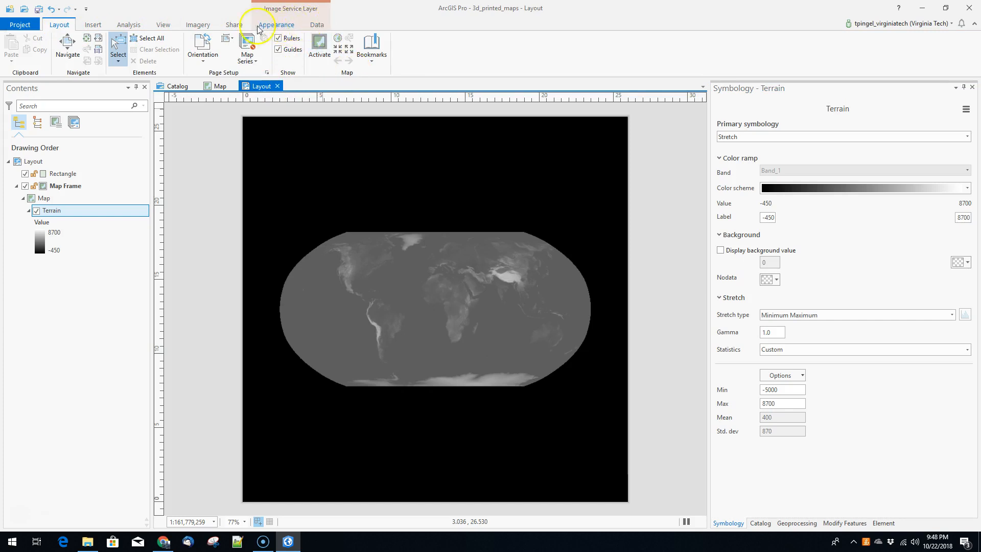
pyautogui.click(234, 25)
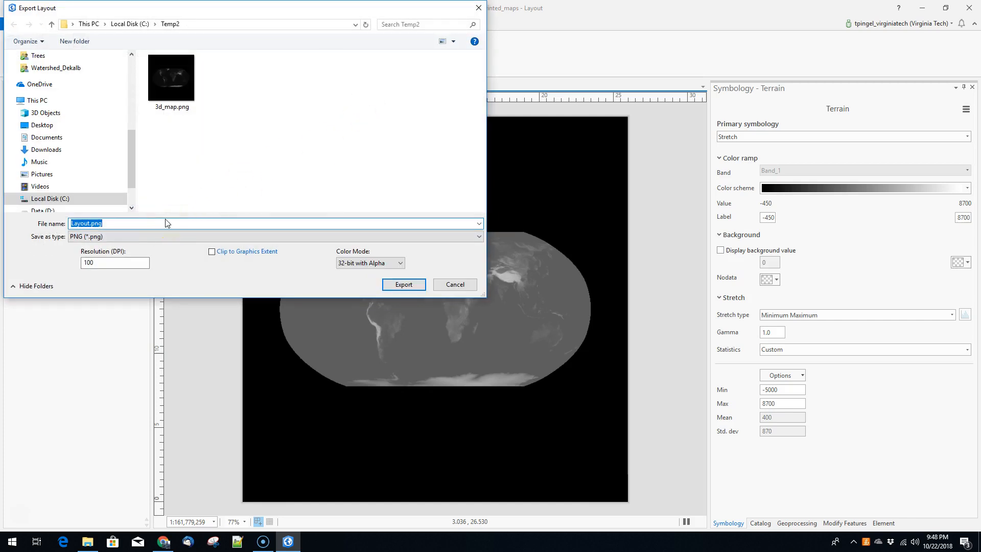
pyautogui.write('3dmap_v2')
pyautogui.press('Return')
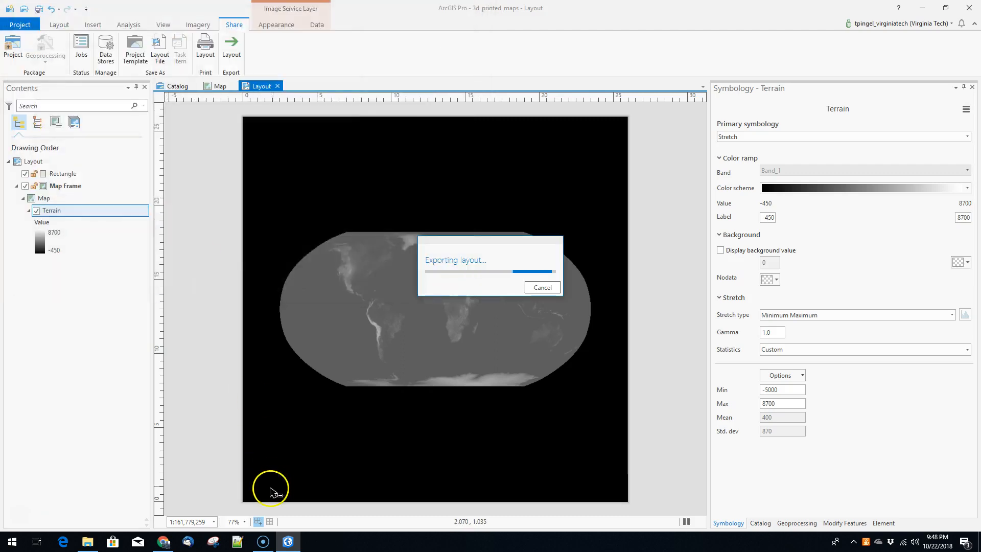
# - Launch Cura LulzBot Edition
pyautogui.click(12, 541)
pyautogui.write('cura')
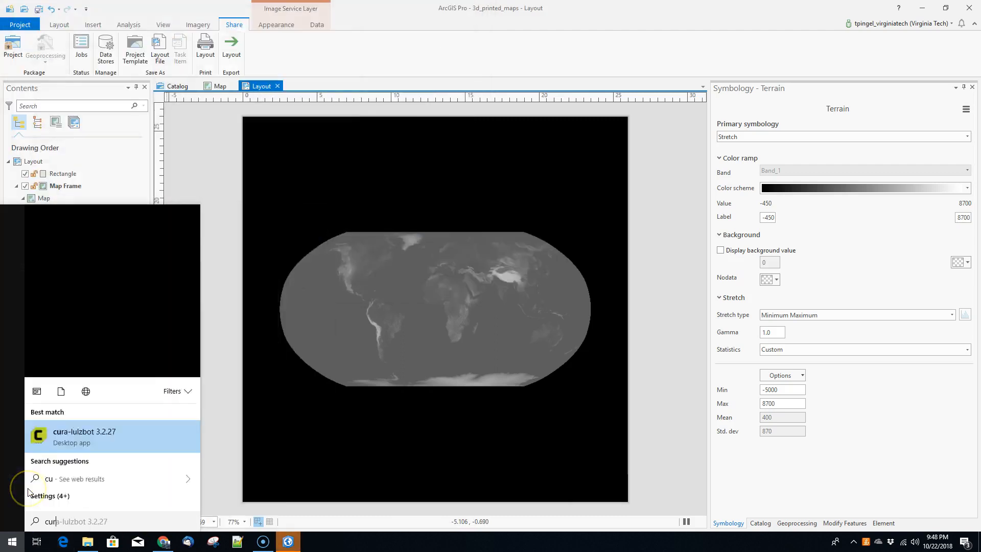
pyautogui.click(87, 261)
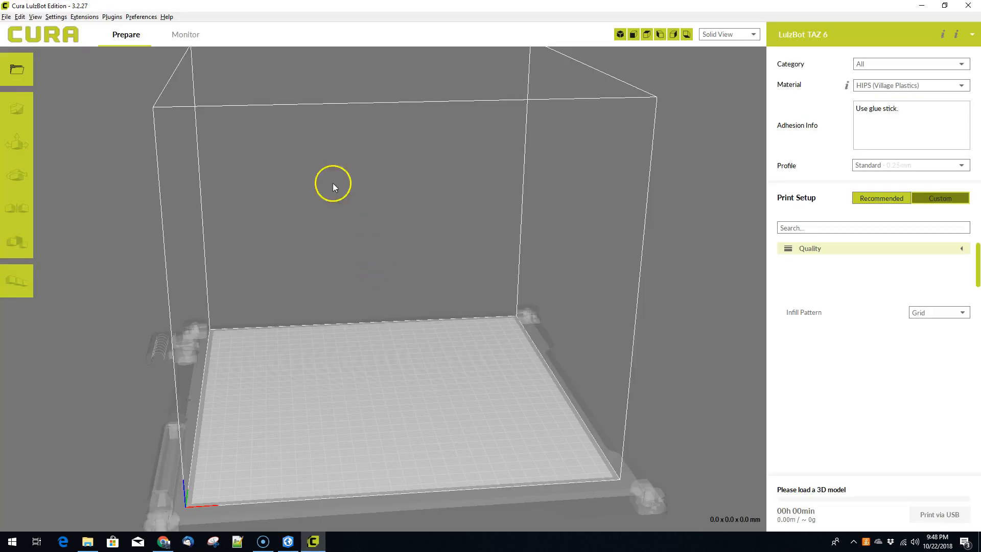
# - Load the 3dmap_v2.png image from the Temp2 folder for conversion to a 3D model
pyautogui.click(6, 17)
pyautogui.click(6, 17)
pyautogui.click(18, 73)
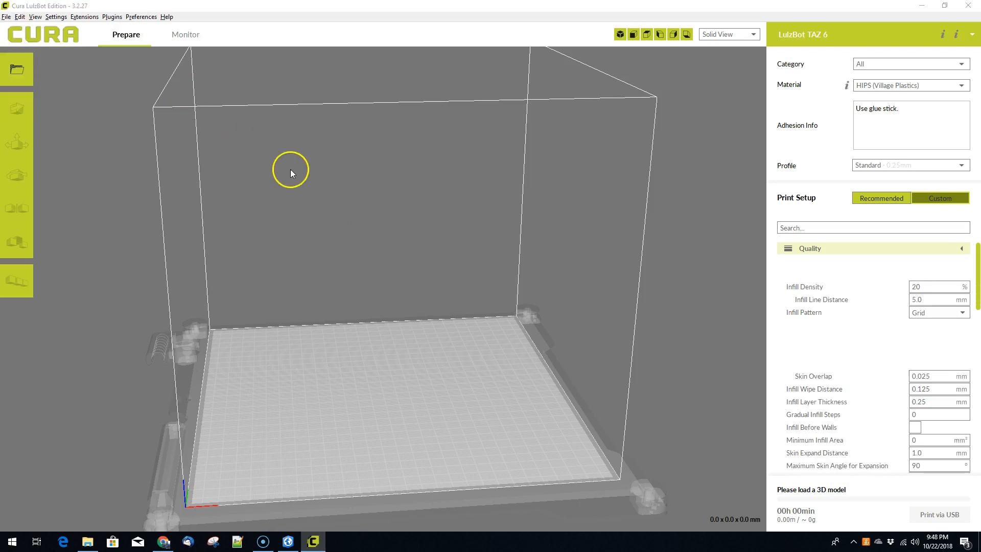
pyautogui.click(190, 108)
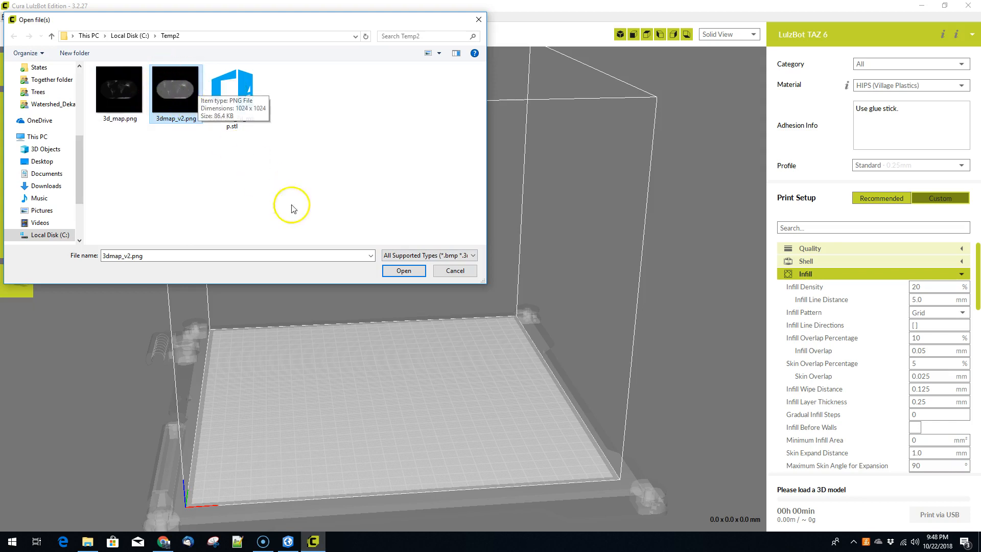
pyautogui.click(403, 270)
# - Convert the image with a height of 15 mm, base of 0 mm, and width and depth of 260 mm, and select the resulting model
pyautogui.moveTo(503, 214); pyautogui.dragTo(470, 211)
pyautogui.write('15')
pyautogui.press('Tab')
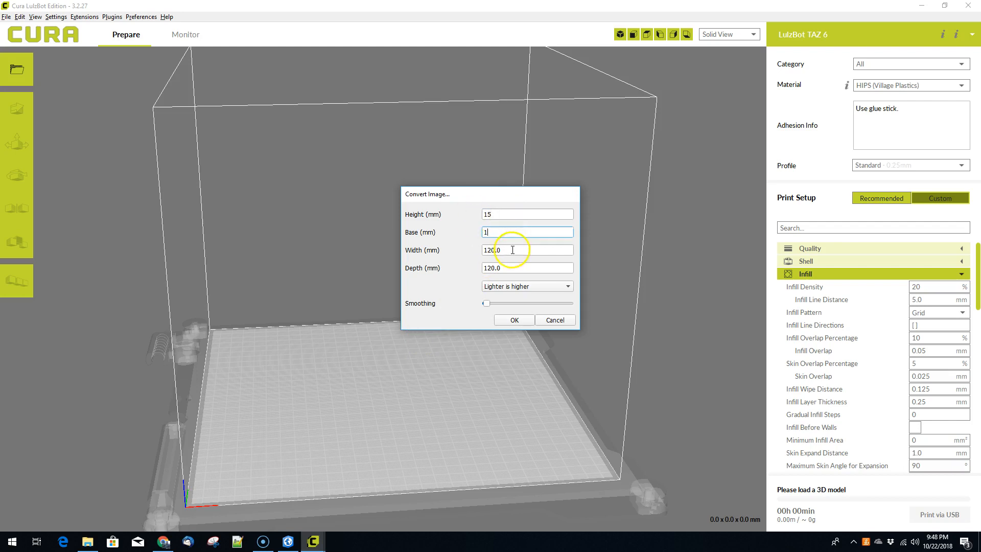
pyautogui.write('0')
pyautogui.press('Tab')
pyautogui.moveTo(518, 253); pyautogui.dragTo(427, 251)
pyautogui.write('26')
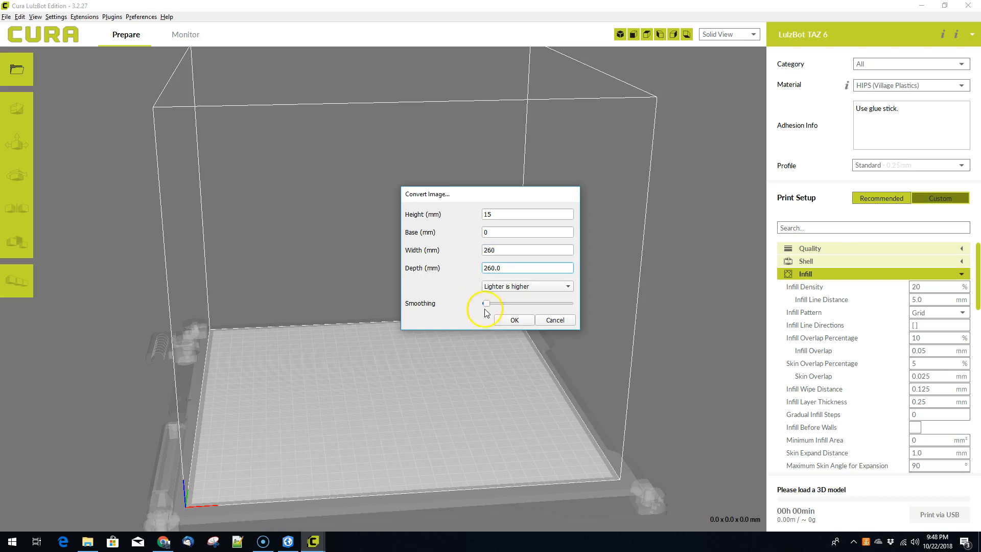
pyautogui.click(515, 326)
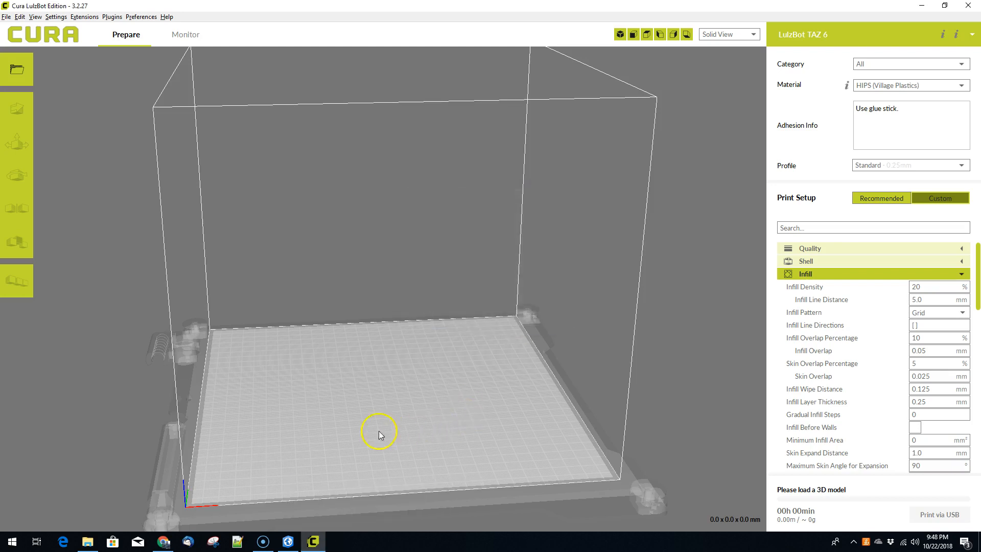
pyautogui.moveTo(592, 461); pyautogui.dragTo(318, 411)
pyautogui.click(295, 427)
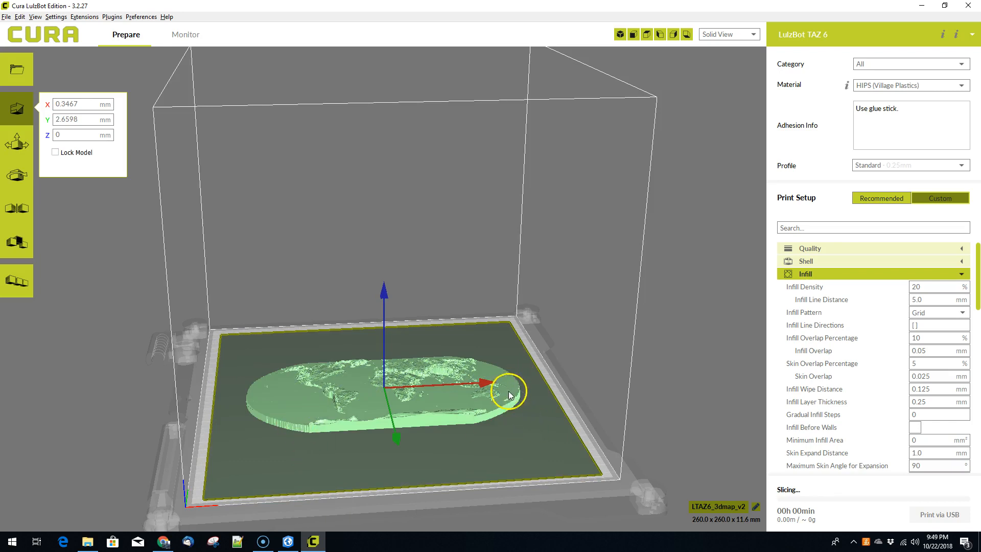
# - Switch to Chrome and search in a new tab for cartographic boundary files
pyautogui.hotkey('alt', 'Tab')
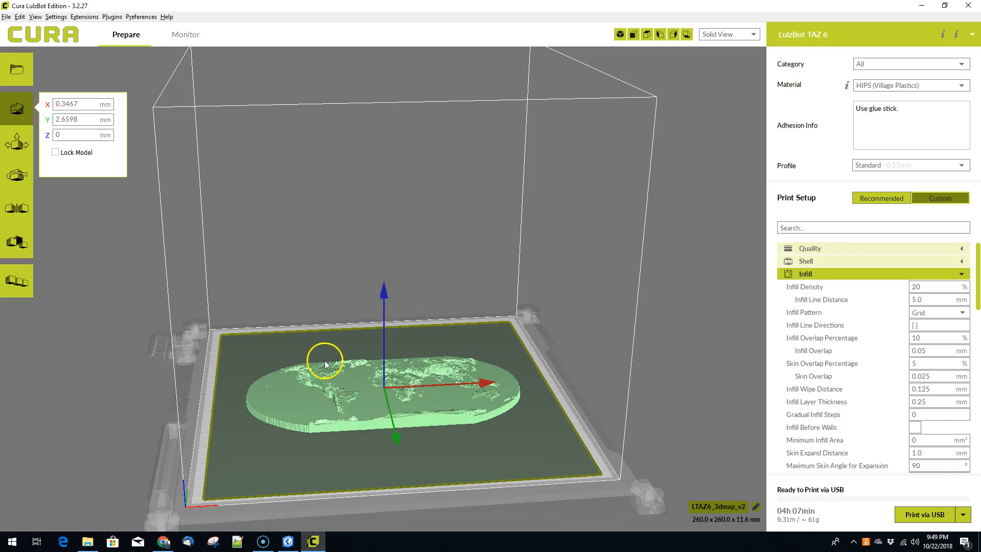
pyautogui.hotkey('alt', 'Tab')
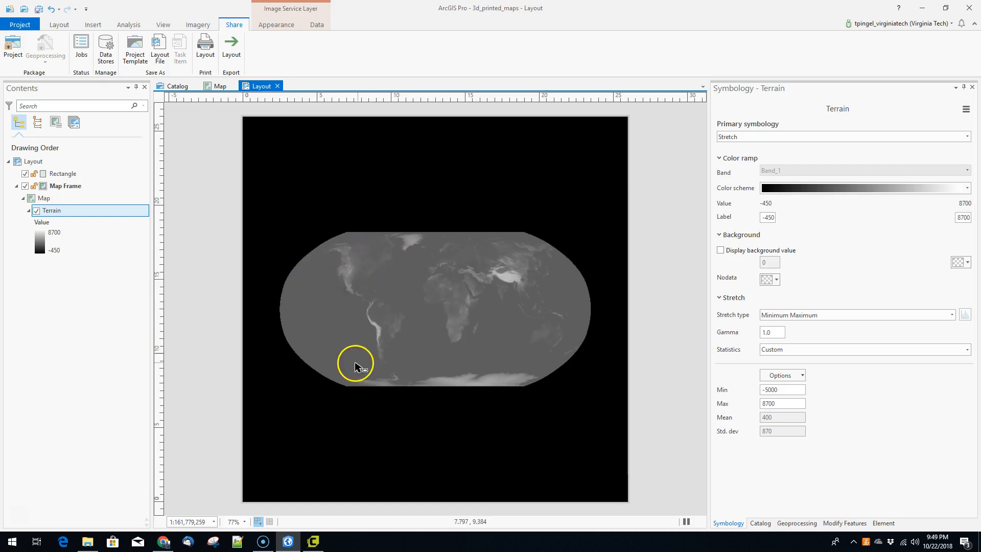
pyautogui.click(163, 541)
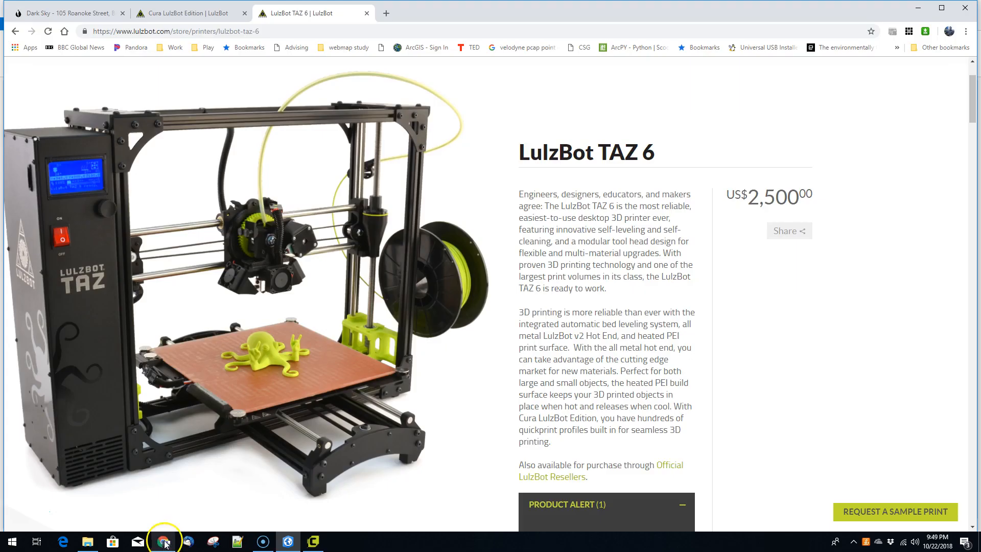
pyautogui.click(387, 14)
pyautogui.write('carto')
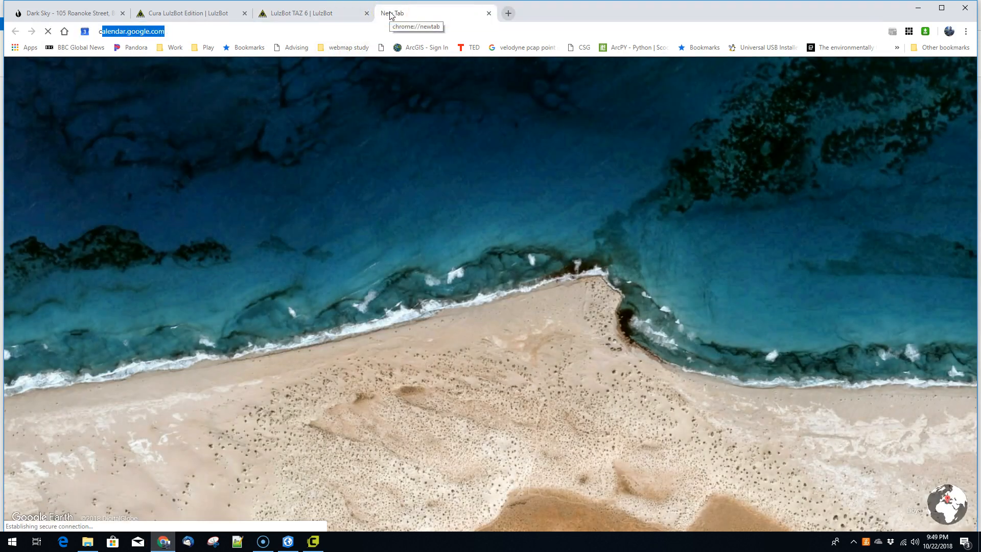
pyautogui.write('gra')
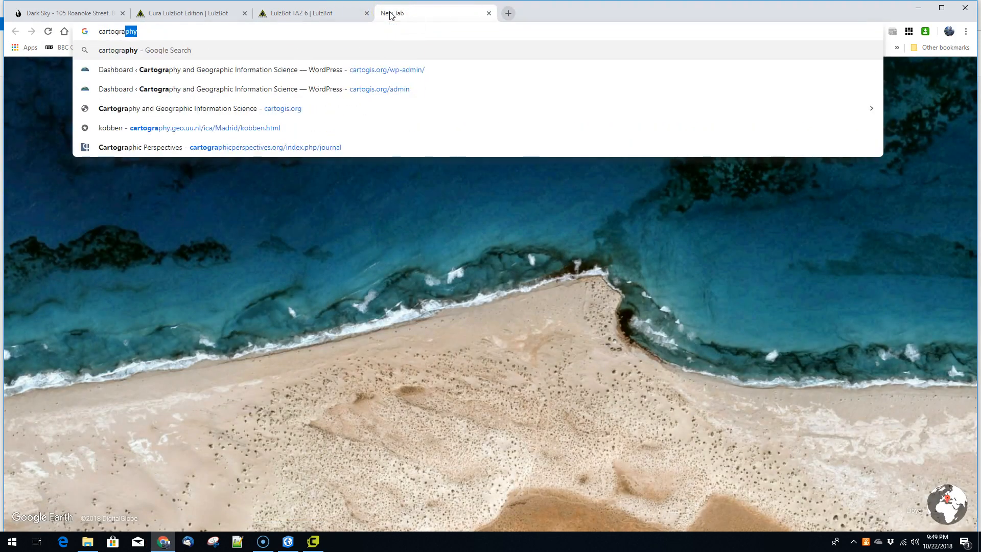
pyautogui.write('phic boun')
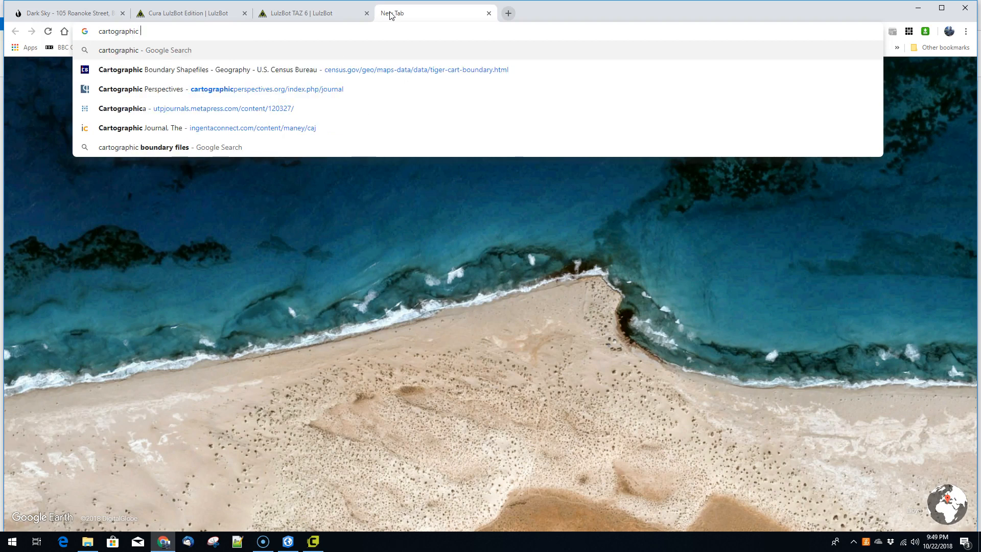
pyautogui.press('Return')
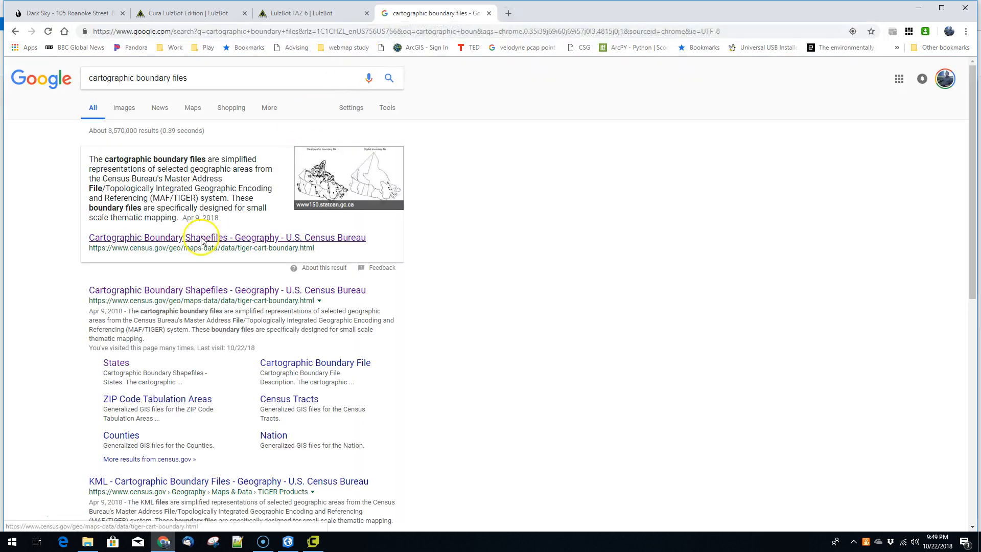
# - Open the U.S. Census Bureau's State page under Cartographic Boundary Shapefiles and maximize the browser window
pyautogui.click(247, 289)
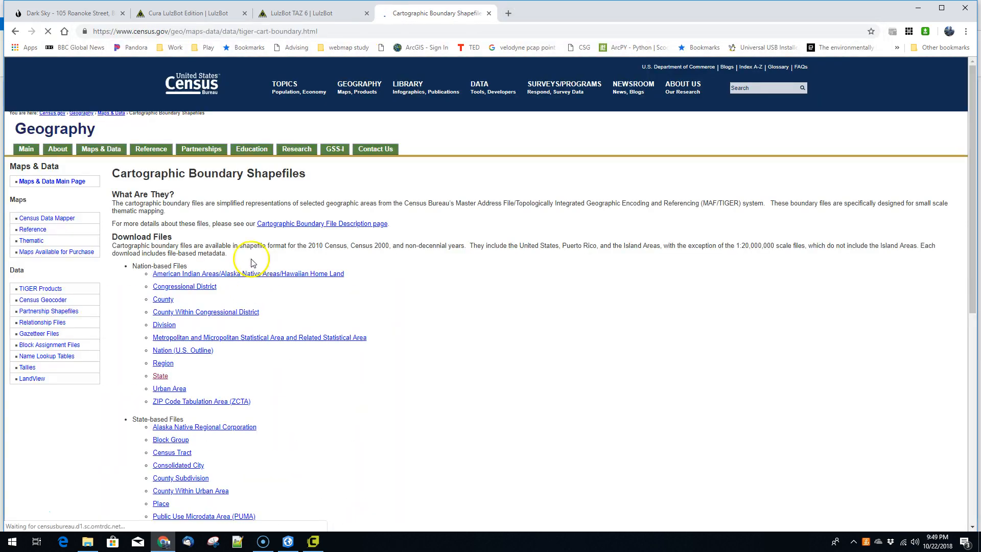
pyautogui.click(168, 376)
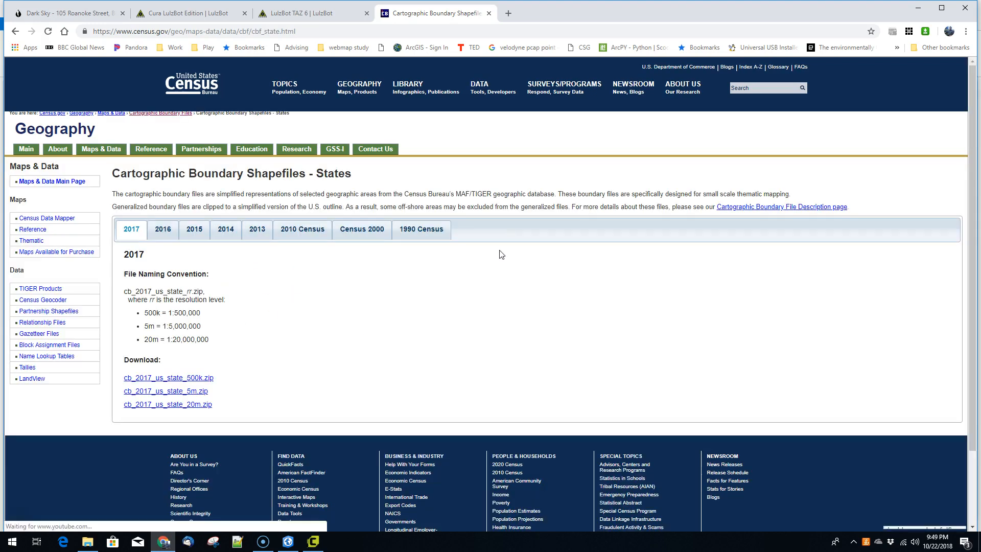
pyautogui.click(931, 12)
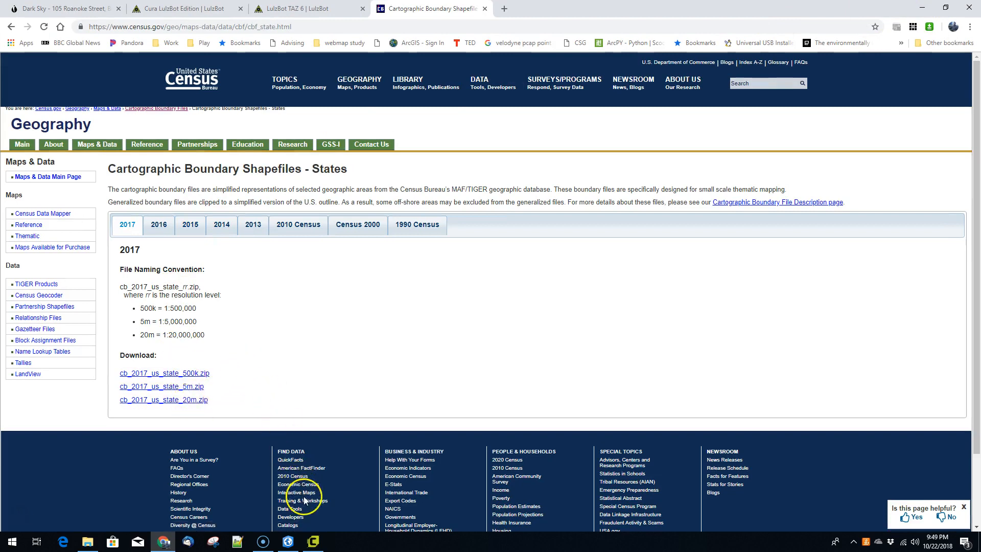
# - Download cb_2017_us_state_20m.zip from the 2017 state boundary files and save it in C:\Temp2
pyautogui.click(168, 399)
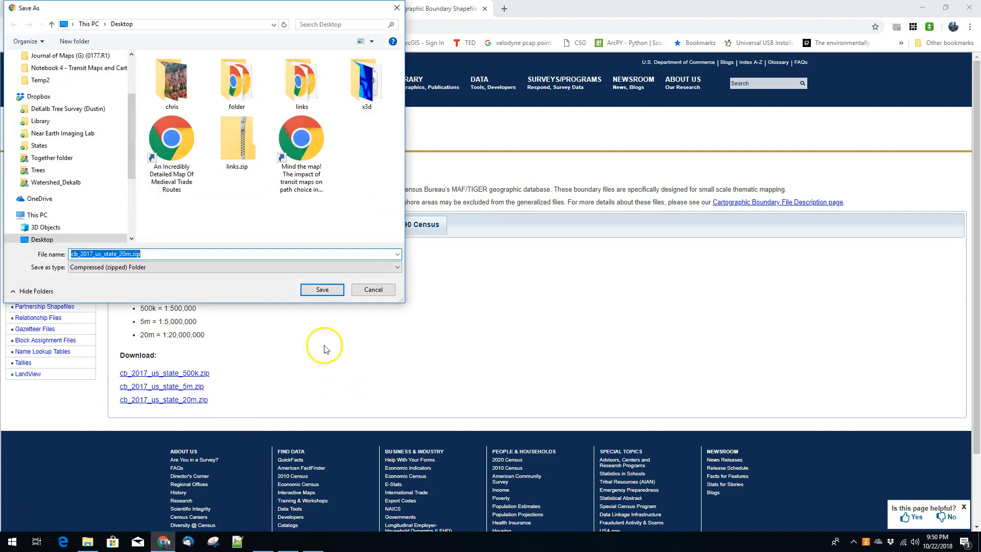
pyautogui.scroll(-3, 110, 179)
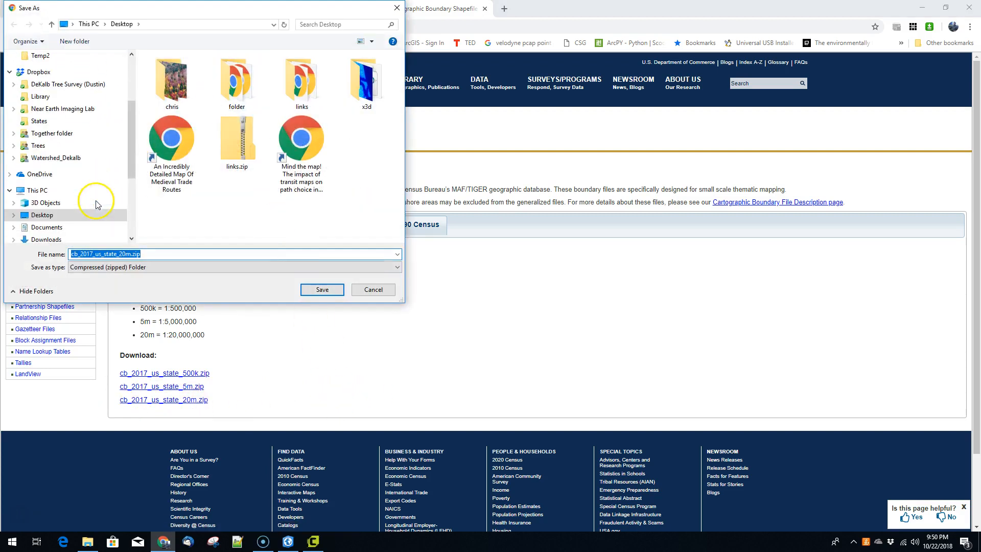
pyautogui.click(51, 198)
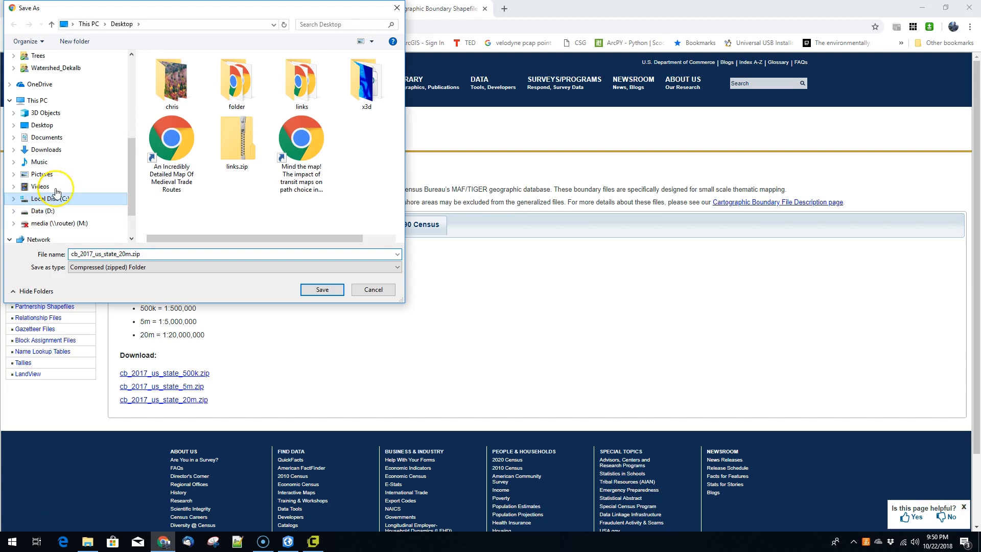
pyautogui.click(168, 180)
pyautogui.doubleClick(169, 179)
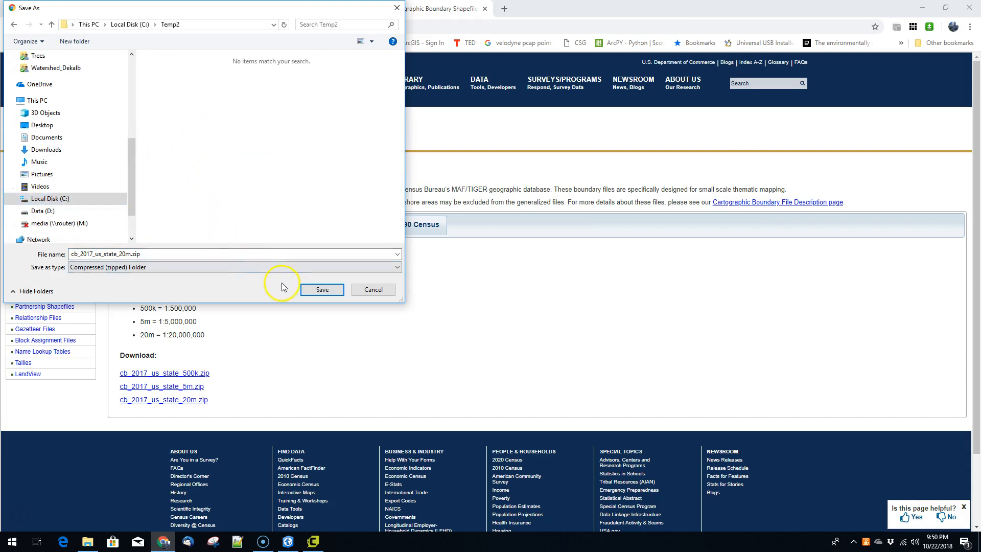
pyautogui.click(321, 289)
# - Show the downloaded zip in File Explorer, extract it to the folder cb_2017_us_state_20m, and switch to ArcGIS Pro
pyautogui.click(106, 519)
pyautogui.click(125, 492)
pyautogui.rightClick(684, 254)
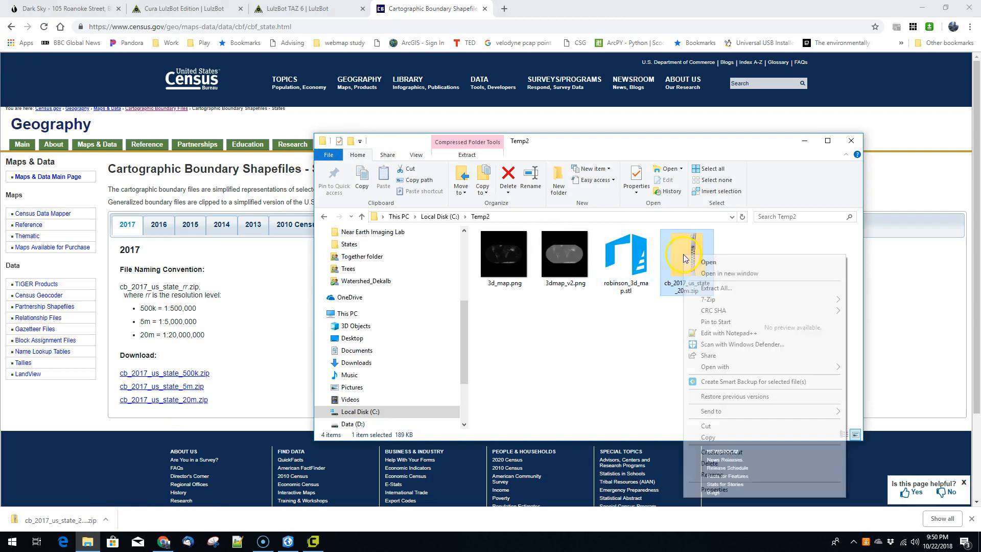
pyautogui.click(553, 345)
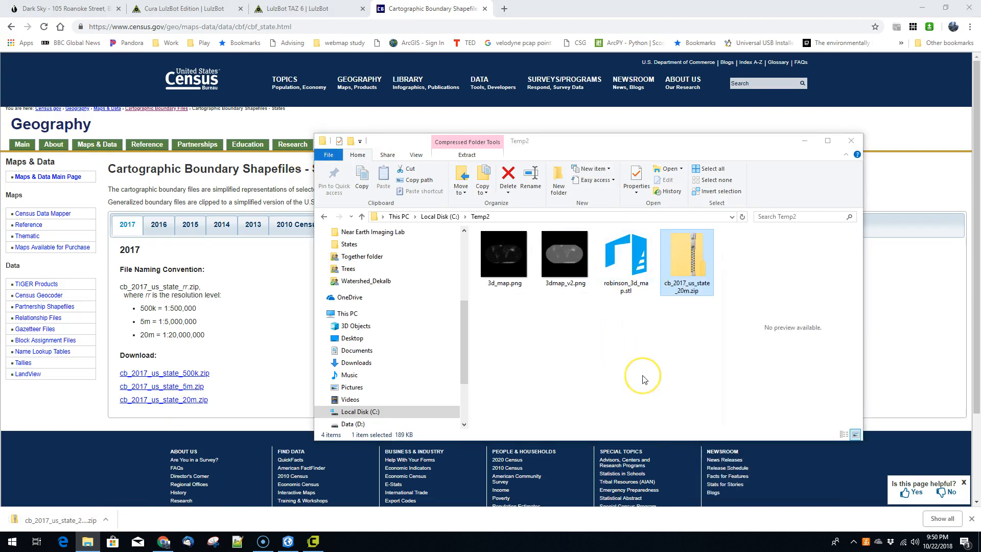
pyautogui.click(287, 541)
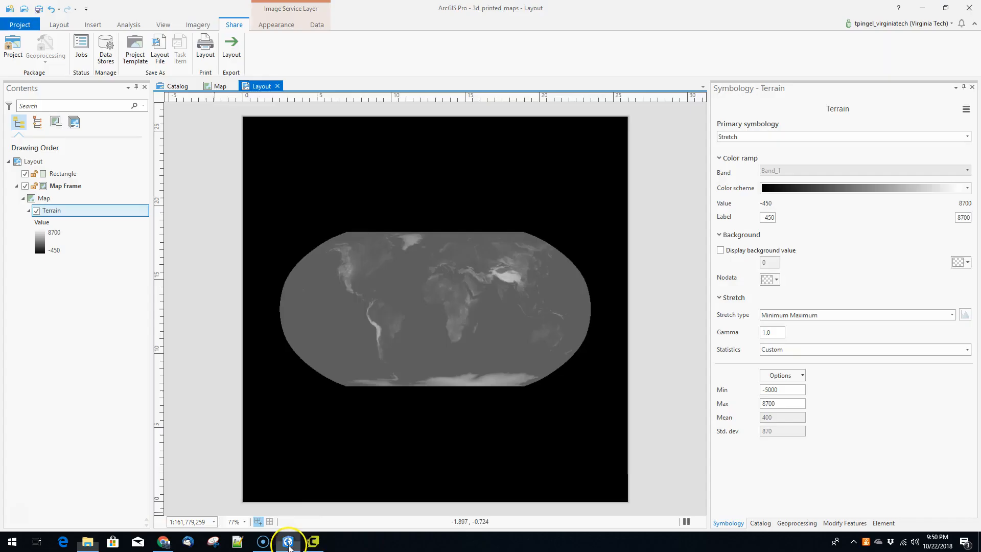
pyautogui.click(66, 26)
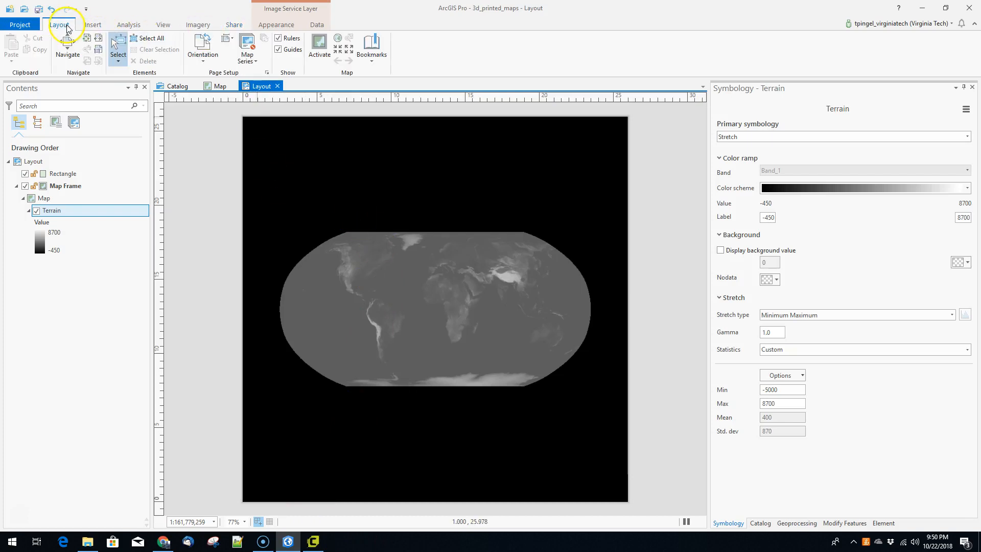
pyautogui.click(93, 27)
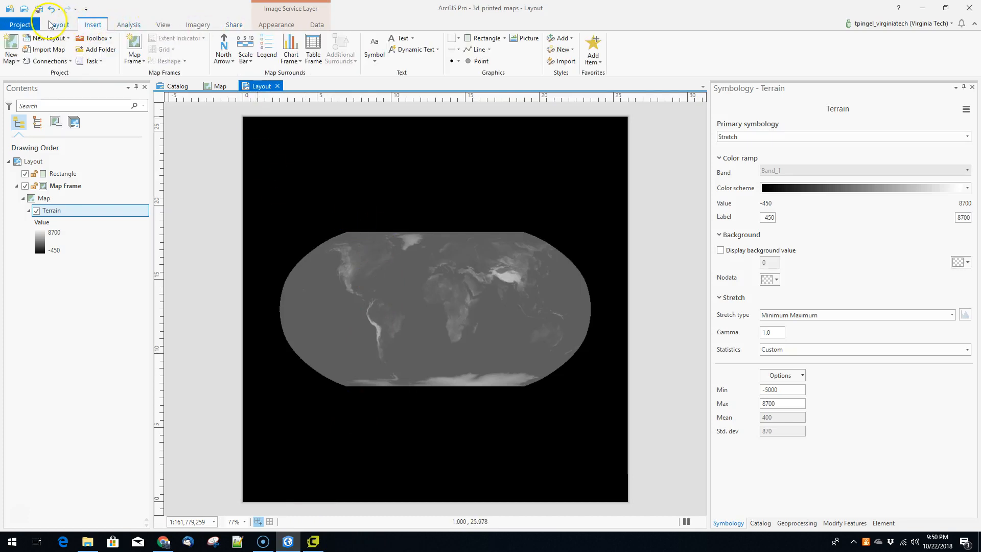
pyautogui.click(20, 24)
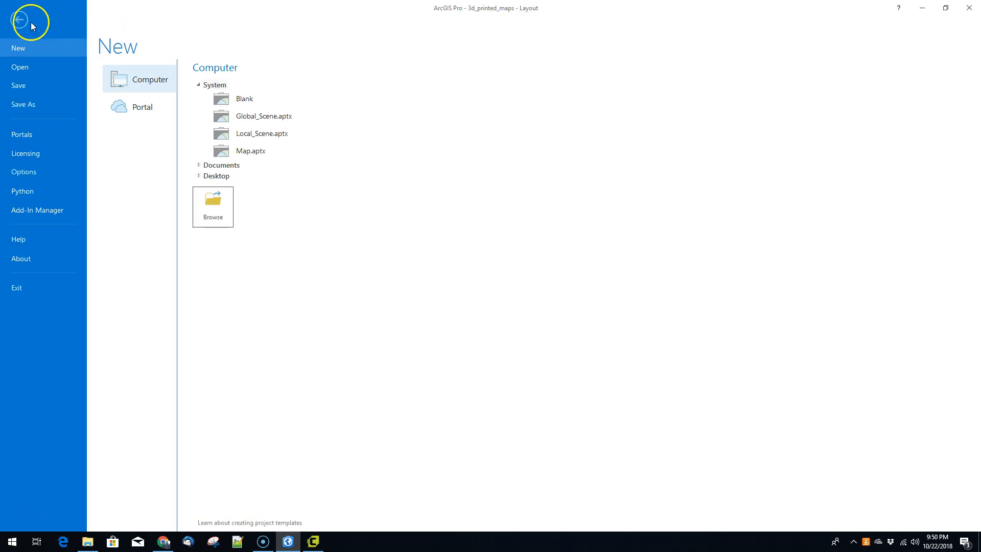
pyautogui.click(25, 23)
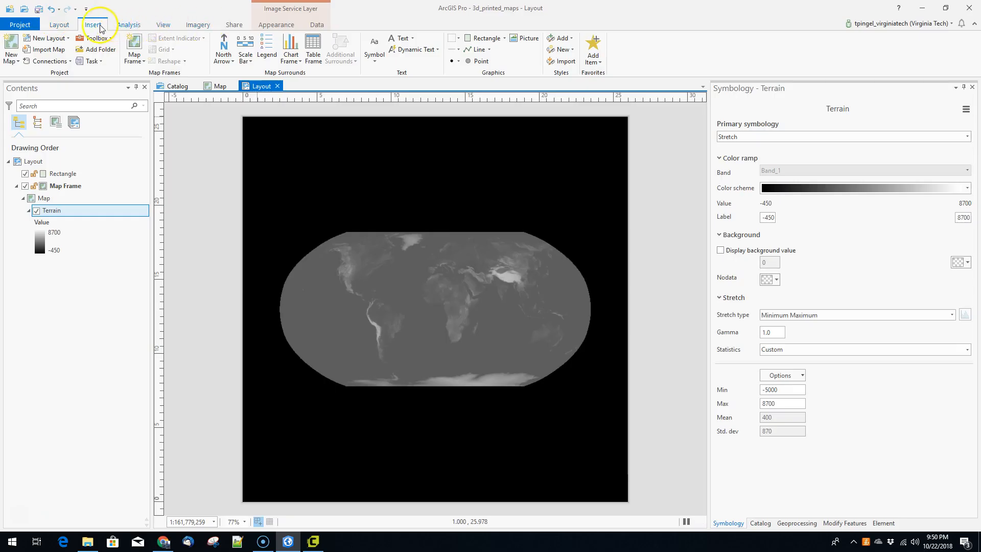
pyautogui.click(66, 28)
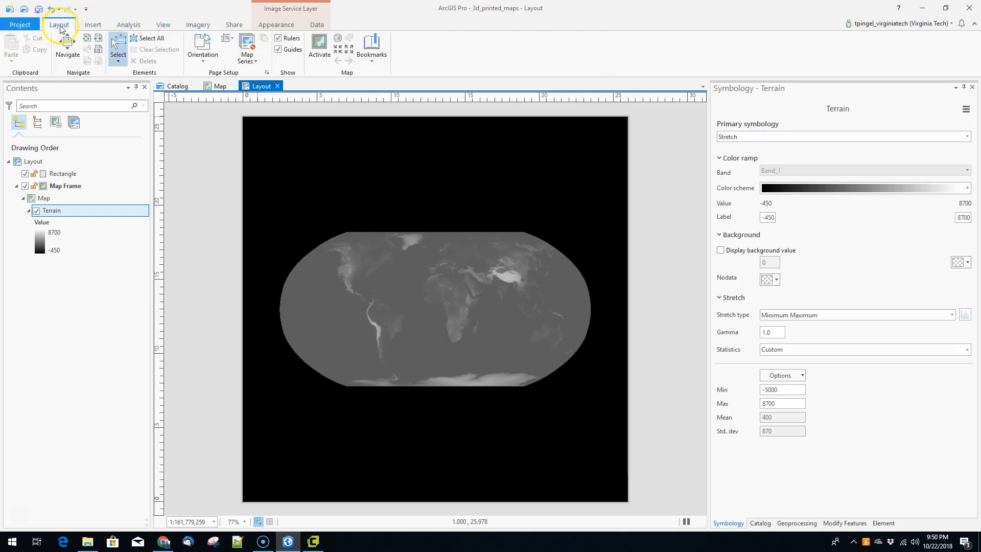
pyautogui.click(94, 25)
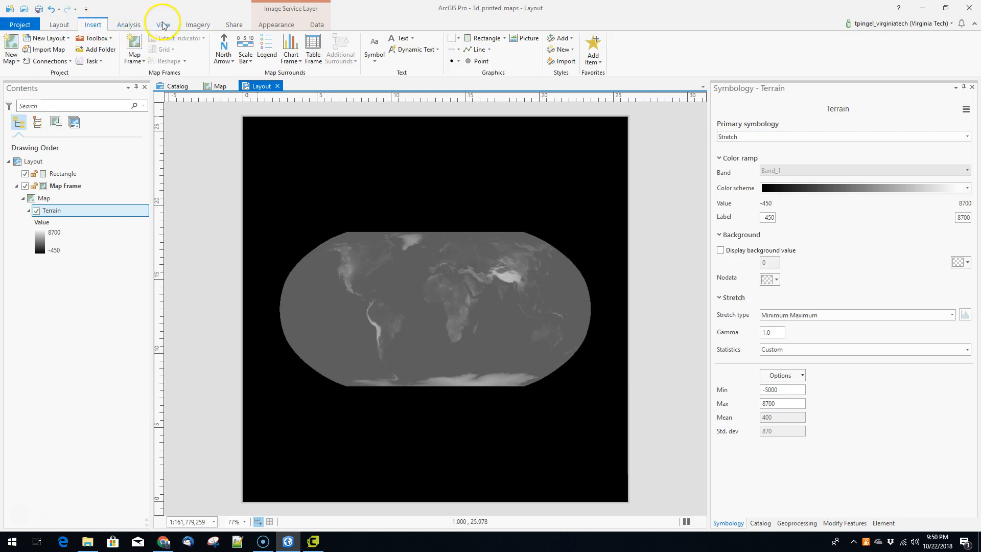
pyautogui.click(32, 161)
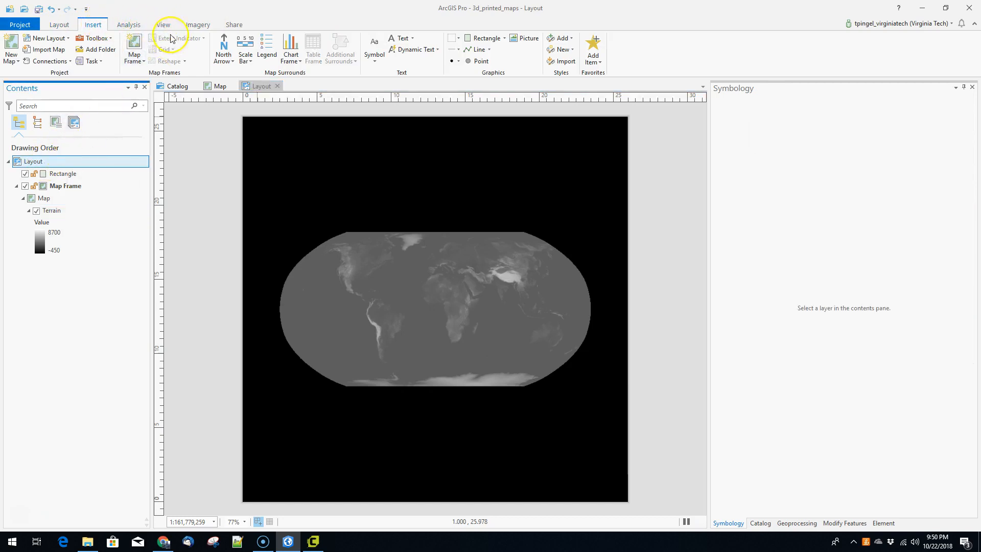
pyautogui.click(129, 25)
pyautogui.click(161, 25)
pyautogui.click(198, 25)
pyautogui.click(234, 25)
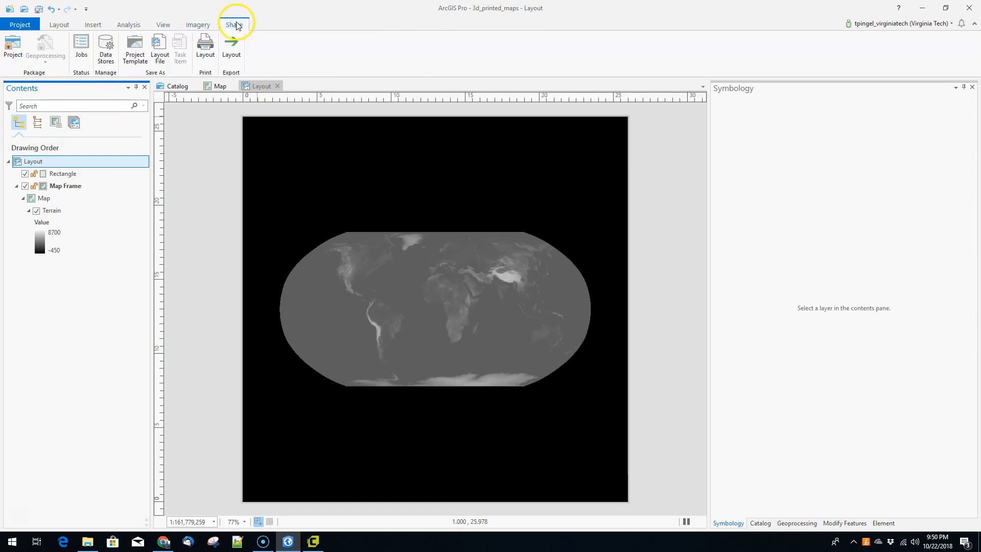
pyautogui.click(65, 25)
pyautogui.click(91, 25)
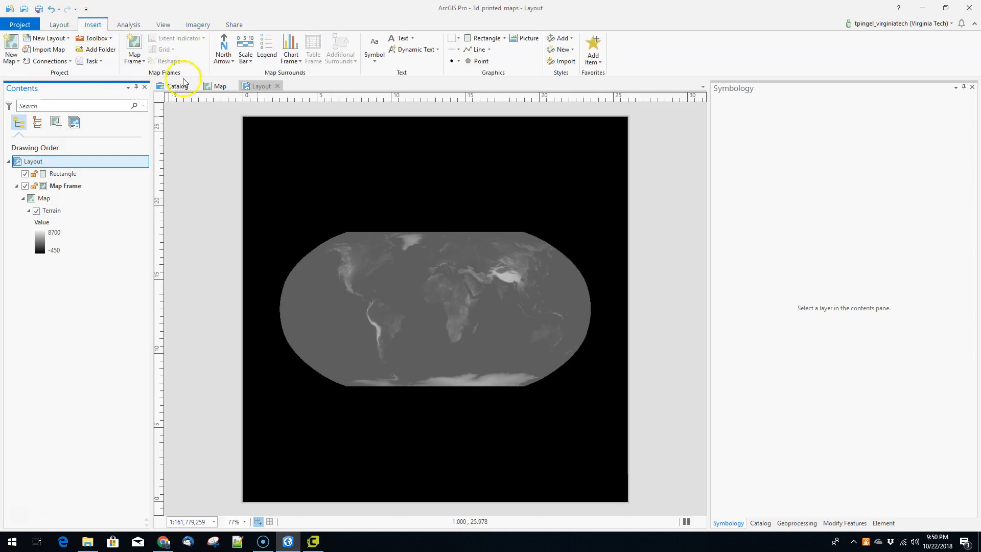
# - Switch to the Map view and add cb_2017_us_state_20m.shp from the extracted folder in C:\Temp2
pyautogui.click(255, 88)
pyautogui.click(221, 86)
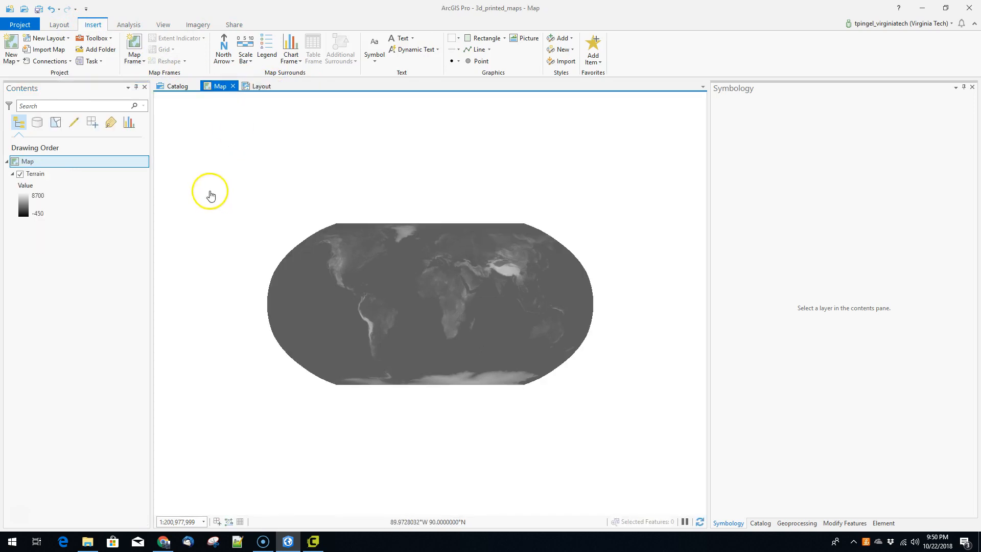
pyautogui.click(56, 25)
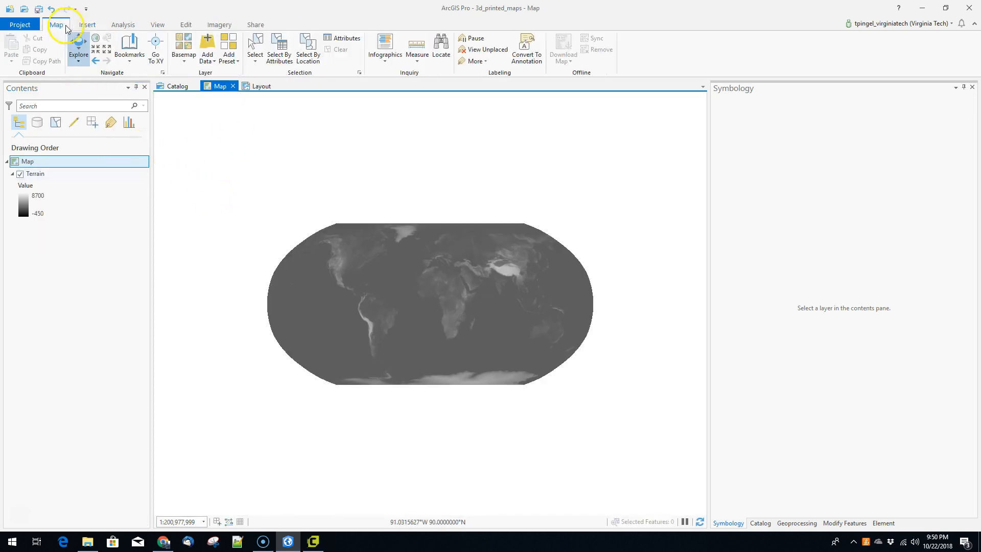
pyautogui.click(206, 50)
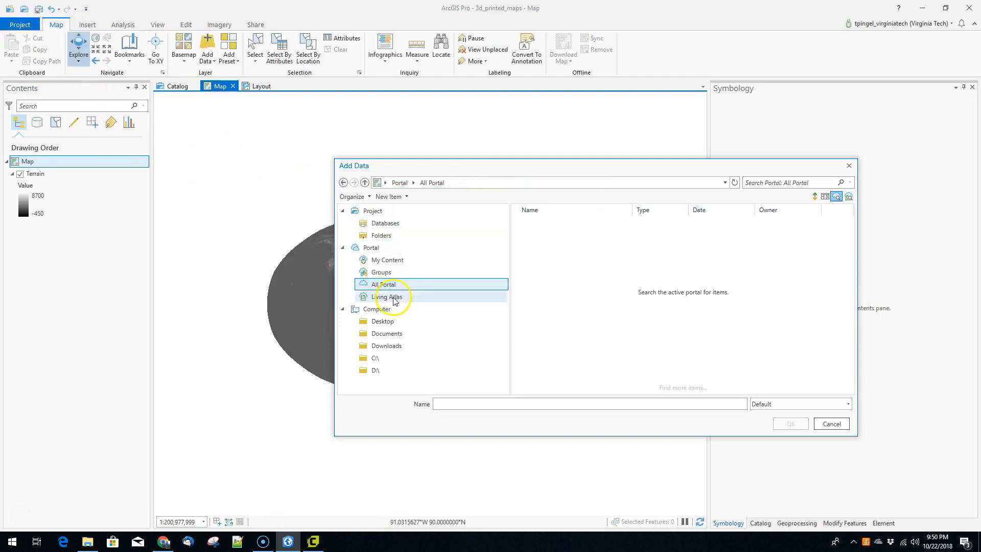
pyautogui.click(377, 358)
pyautogui.doubleClick(539, 344)
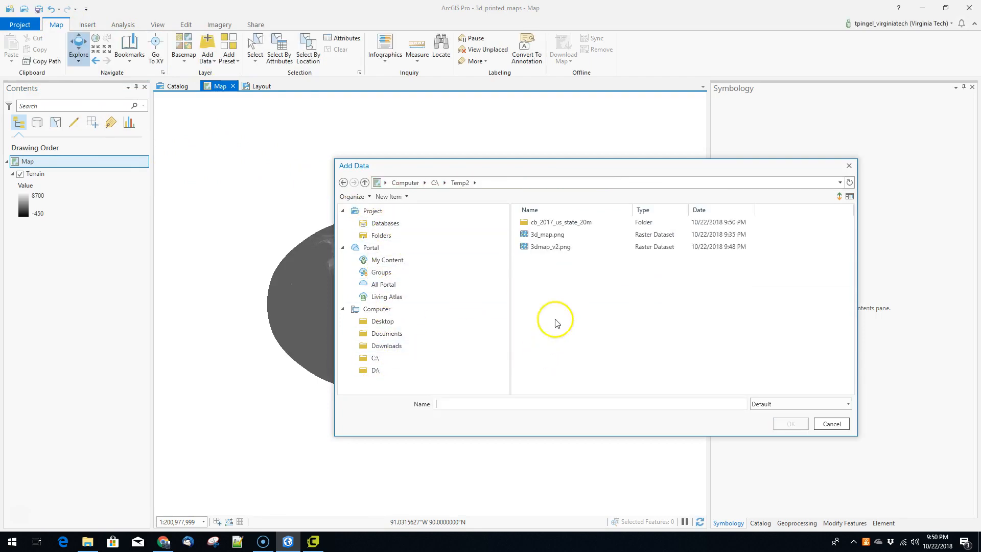
pyautogui.doubleClick(543, 223)
pyautogui.click(633, 225)
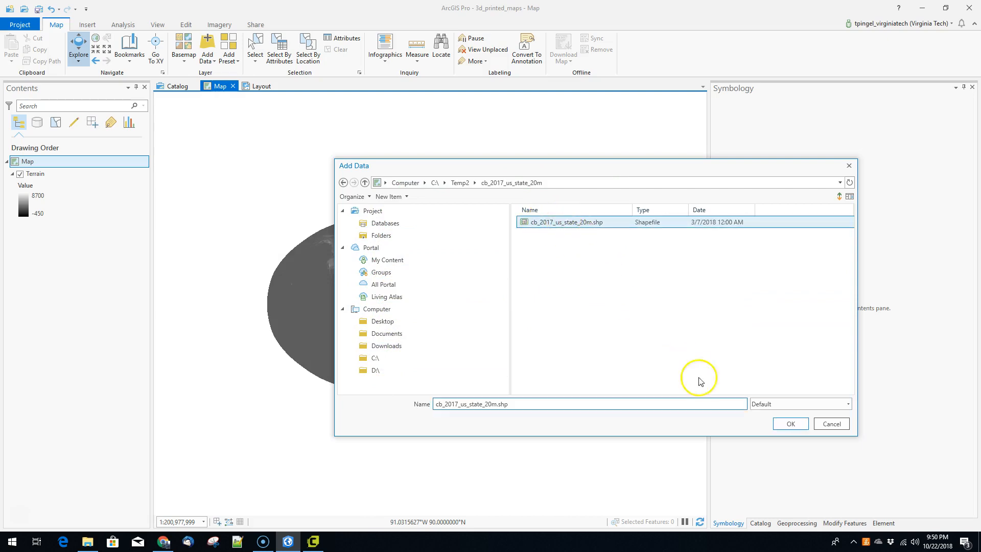
pyautogui.click(790, 424)
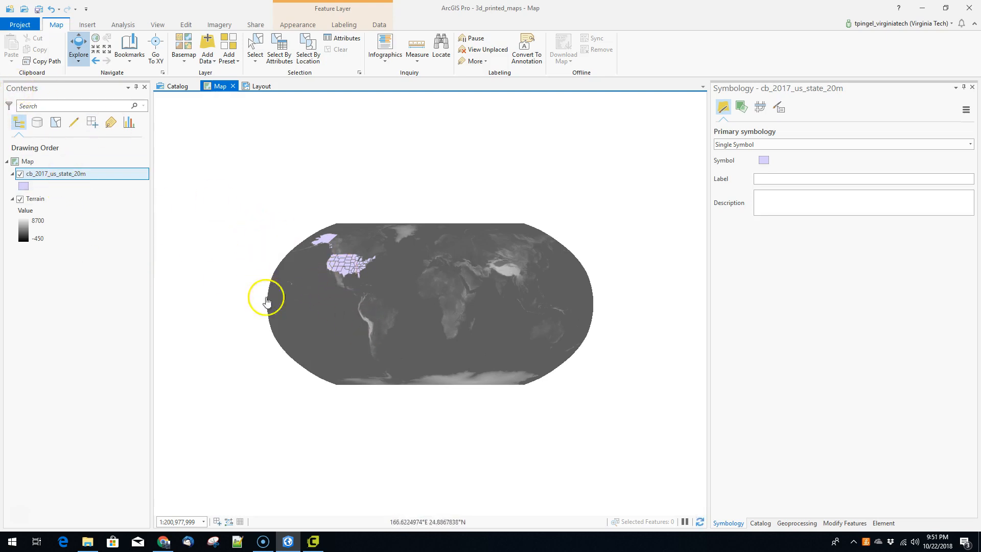
# - Change the map's XY coordinate system from Robinson to a projected system in the Continental North America group
pyautogui.scroll(3, 353, 268)
pyautogui.scroll(3, 355, 266)
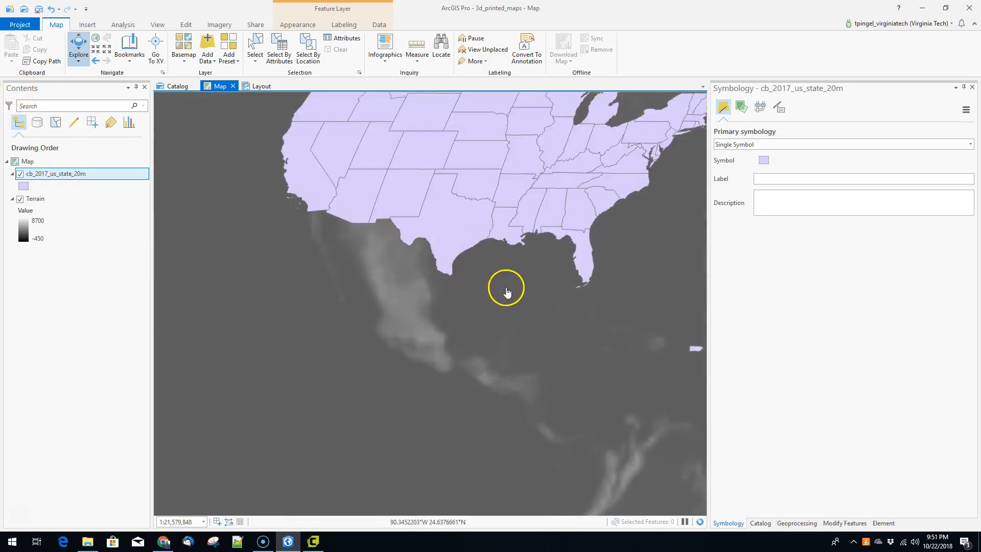
pyautogui.scroll(3, 506, 287)
pyautogui.moveTo(383, 493); pyautogui.dragTo(407, 454)
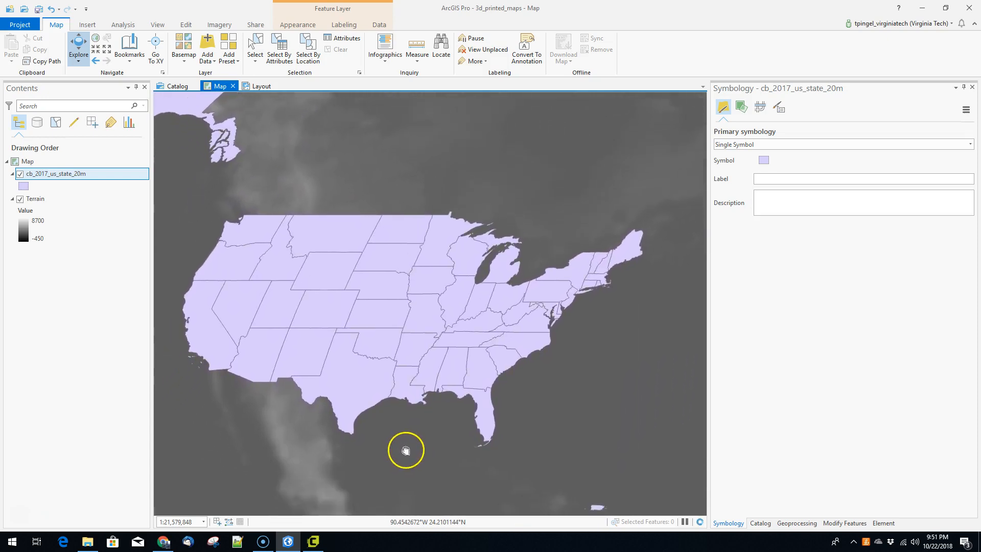
pyautogui.rightClick(35, 172)
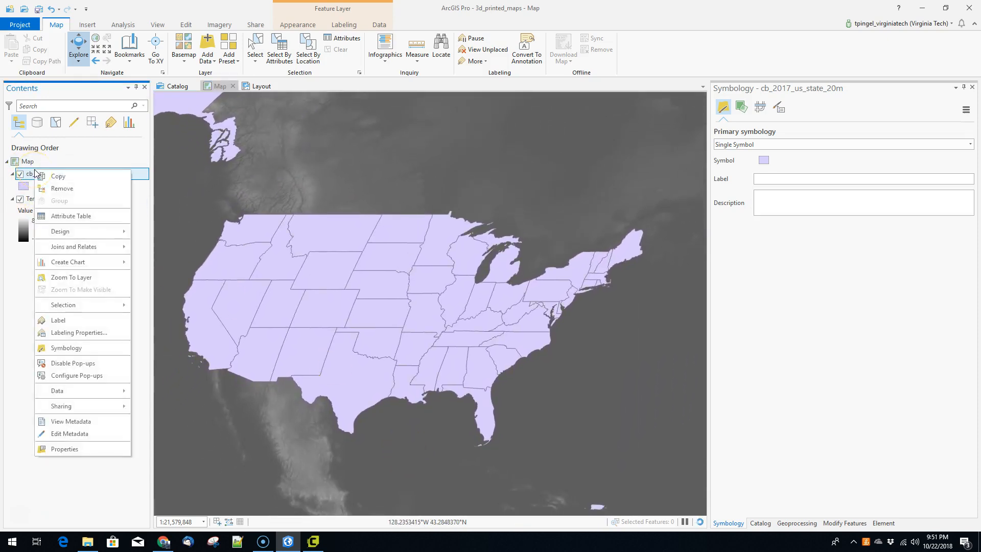
pyautogui.click(28, 162)
pyautogui.rightClick(28, 162)
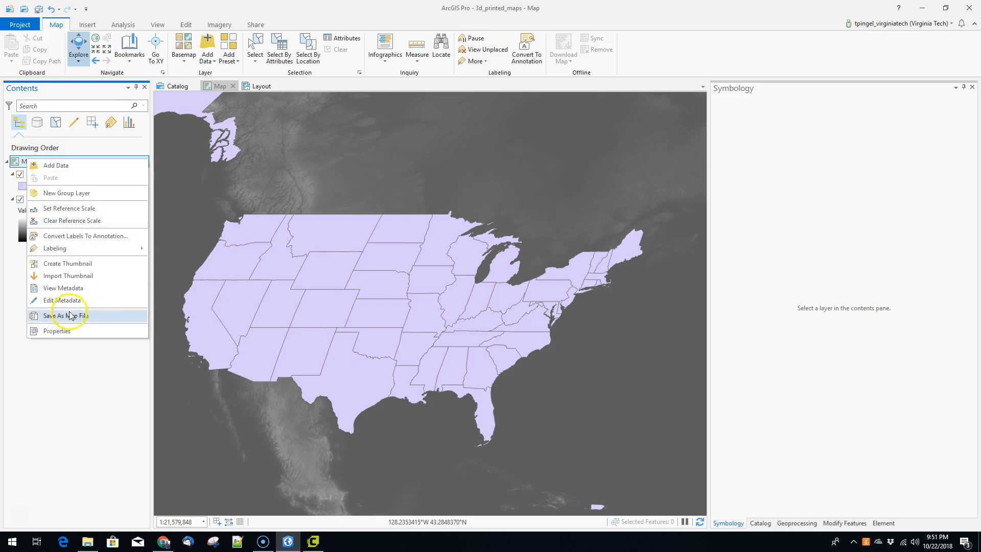
pyautogui.click(131, 345)
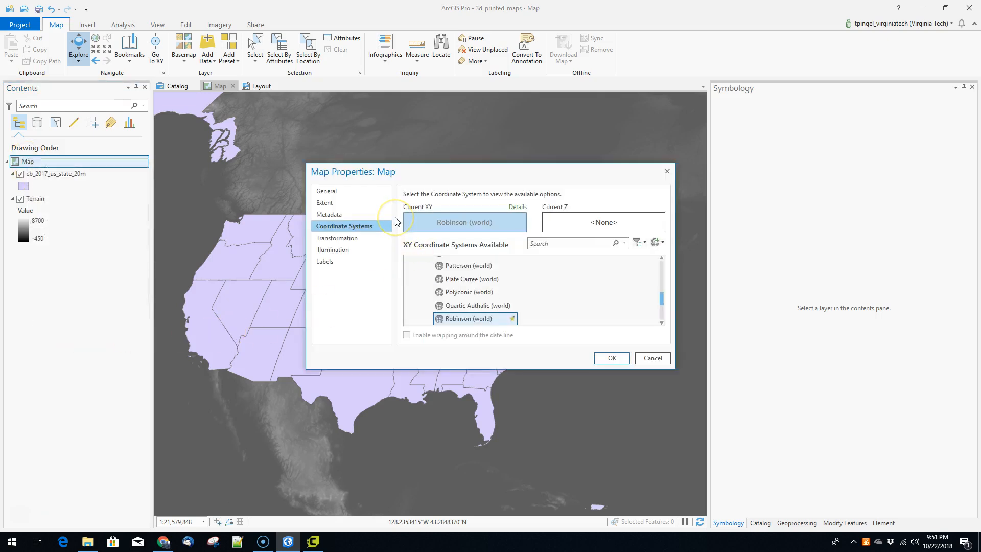
pyautogui.moveTo(661, 299); pyautogui.dragTo(663, 265)
pyautogui.click(419, 274)
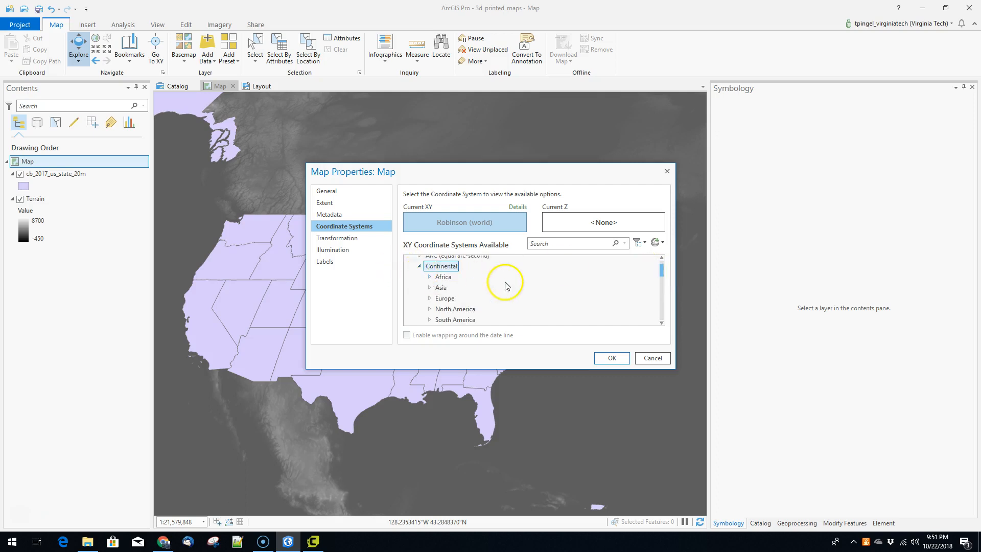
pyautogui.click(429, 308)
pyautogui.click(526, 288)
pyautogui.scroll(-1, 529, 287)
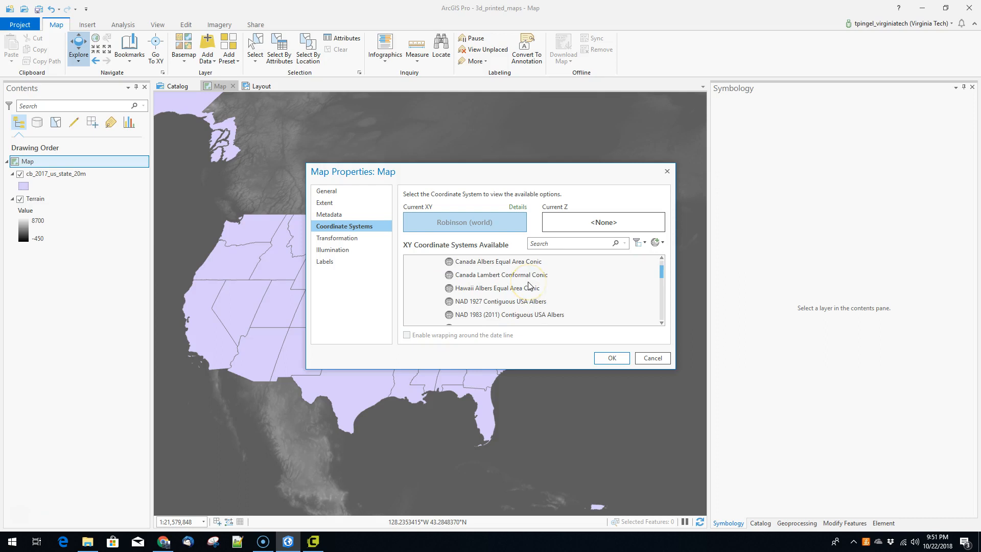
pyautogui.scroll(-1, 529, 286)
pyautogui.click(502, 290)
pyautogui.click(612, 358)
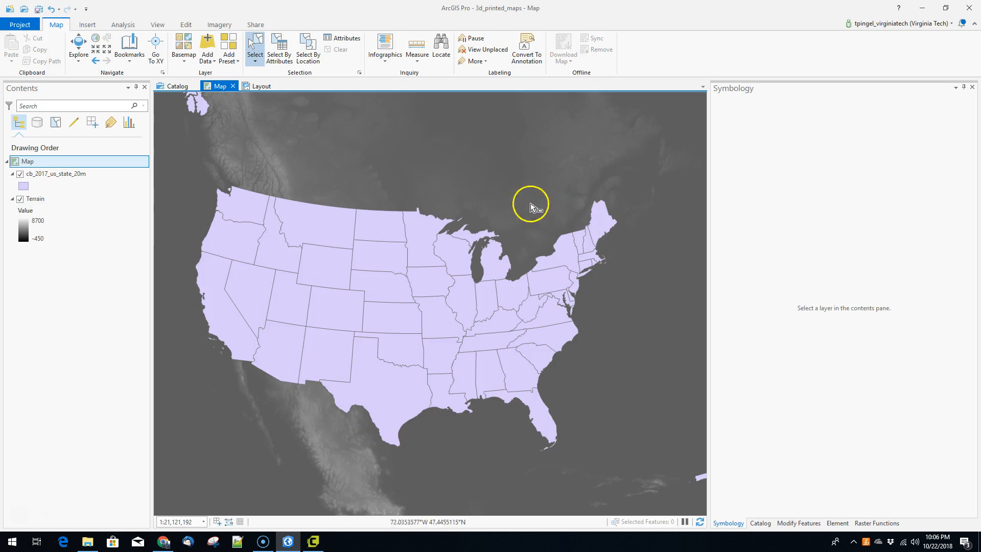
# - Select a single state on the map and clear the selection
pyautogui.click(443, 389)
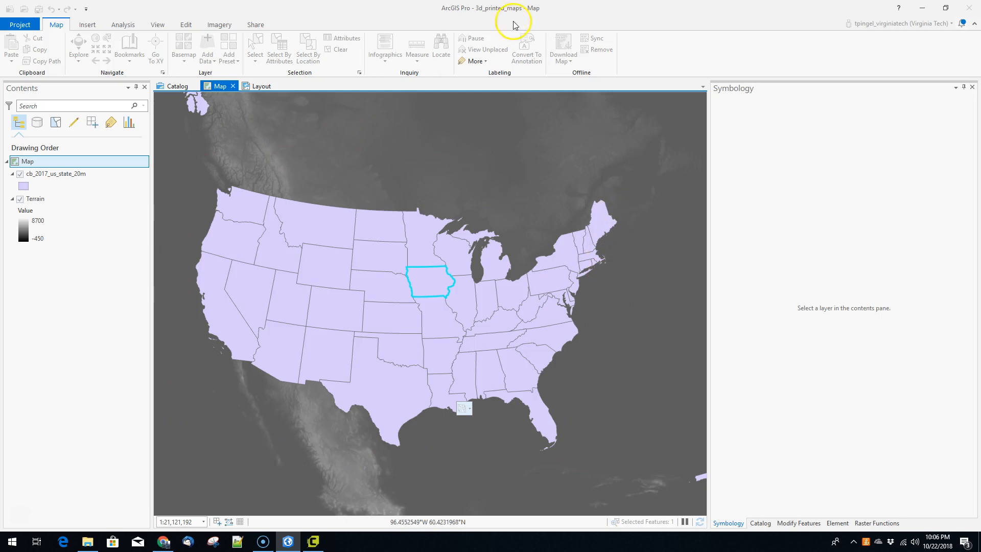
pyautogui.click(337, 49)
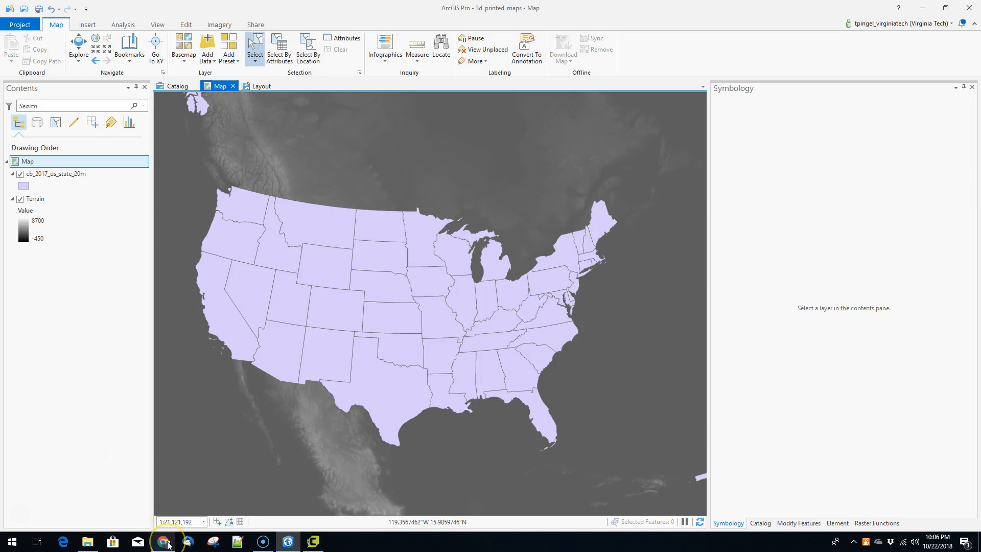
# - Switch to Chrome and examine the grid versions and the registration note on NOAA's ETOPO1 Global Relief Model page
pyautogui.moveTo(169, 545)
pyautogui.click(192, 506)
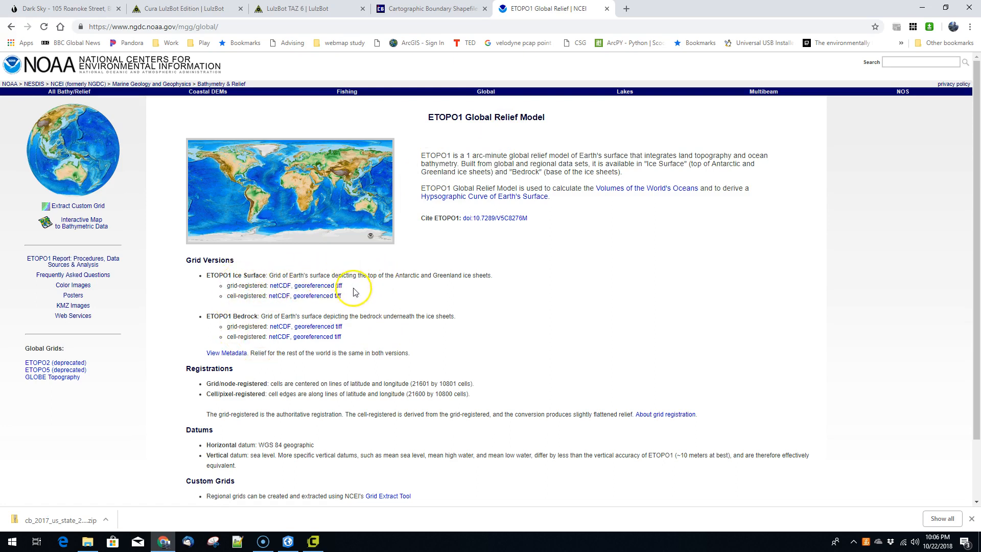
pyautogui.click(324, 289)
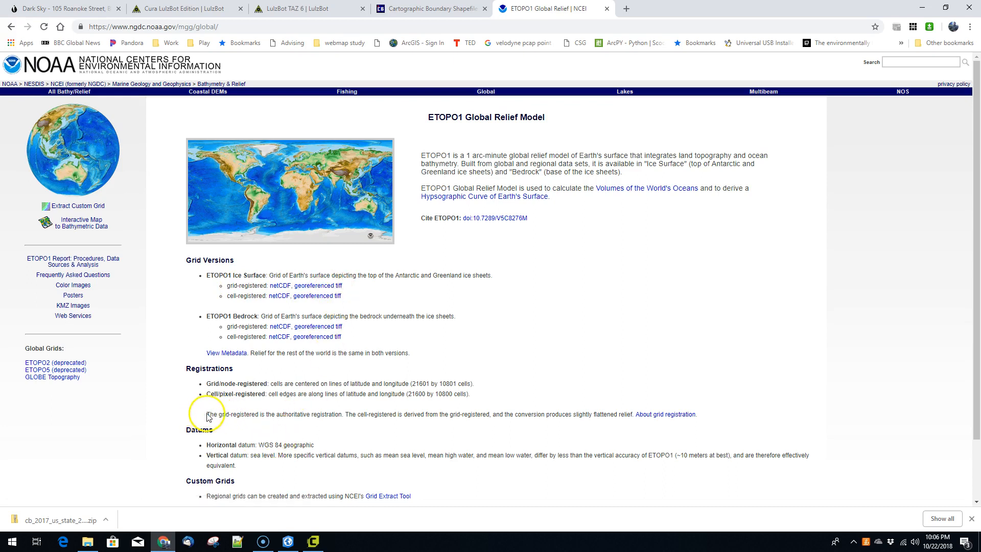
pyautogui.moveTo(207, 415); pyautogui.dragTo(341, 415)
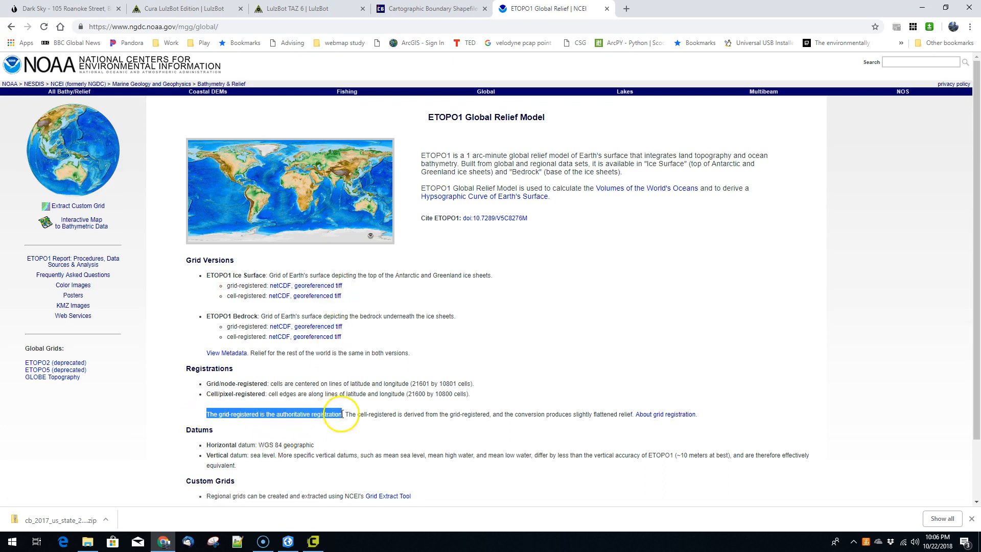
# - Download the grid-registered ice-surface GeoTIFF archive ETOPO1_Ice_g_geotiff.zip to C:\Temp2 and open the extracted ETOPO1_Ice_g_geotiff folder
pyautogui.click(312, 287)
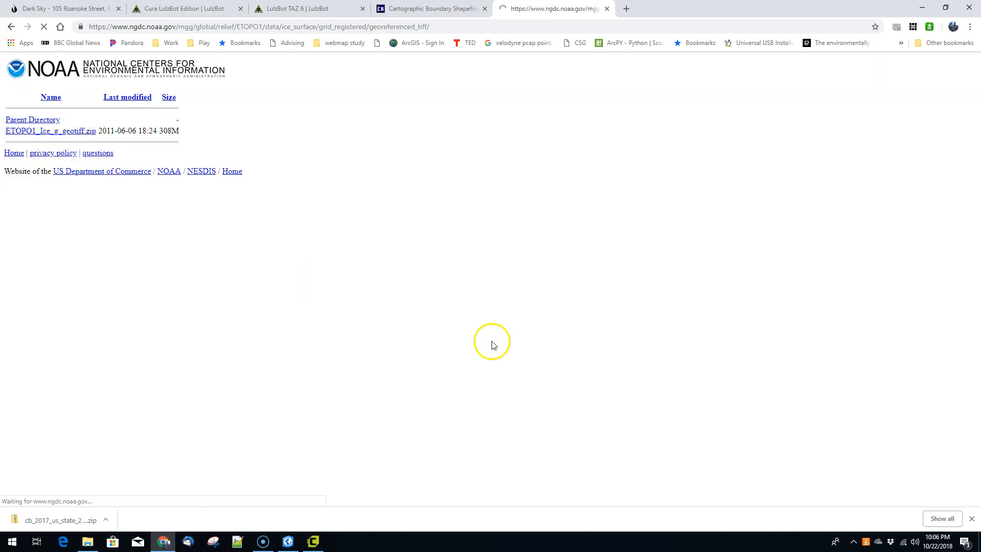
pyautogui.click(70, 131)
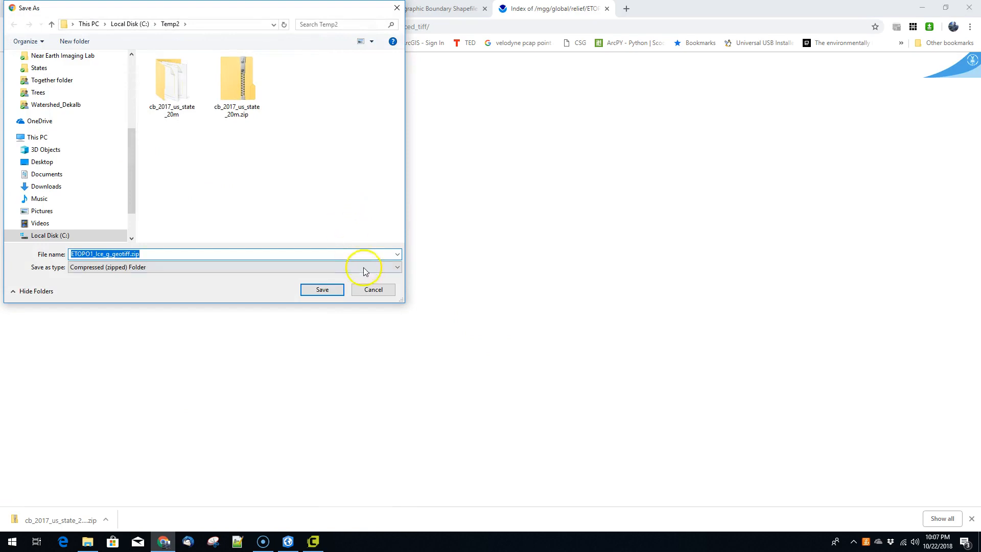
pyautogui.click(334, 289)
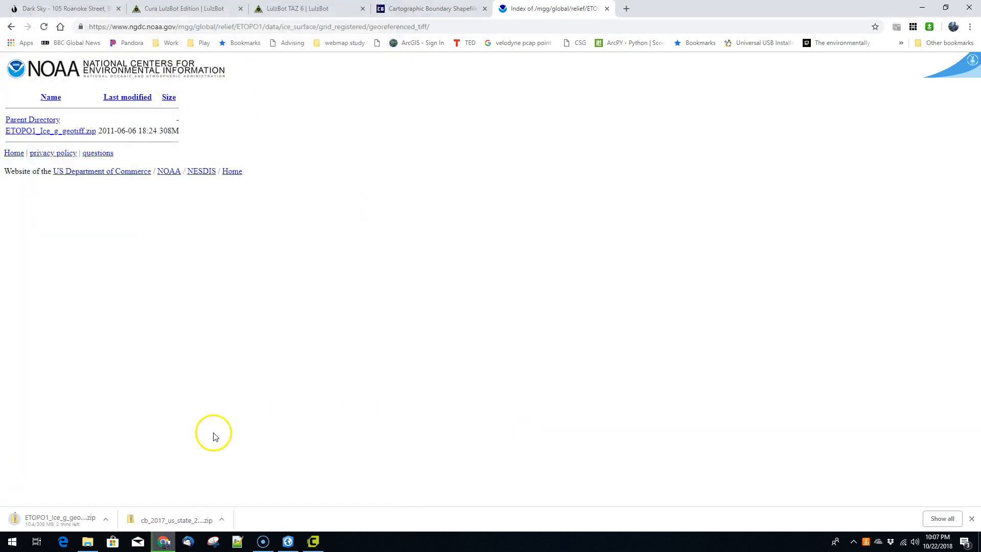
pyautogui.click(17, 518)
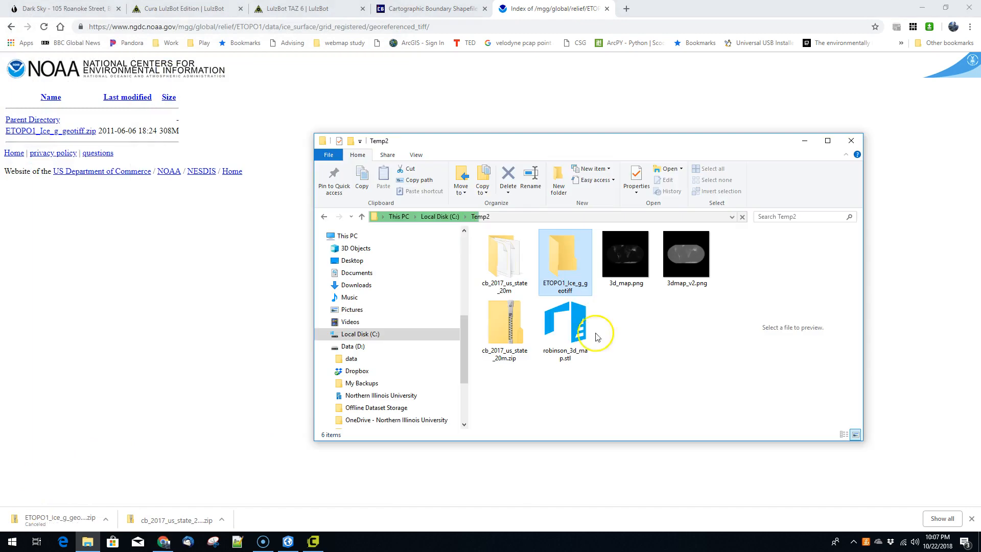
pyautogui.doubleClick(575, 261)
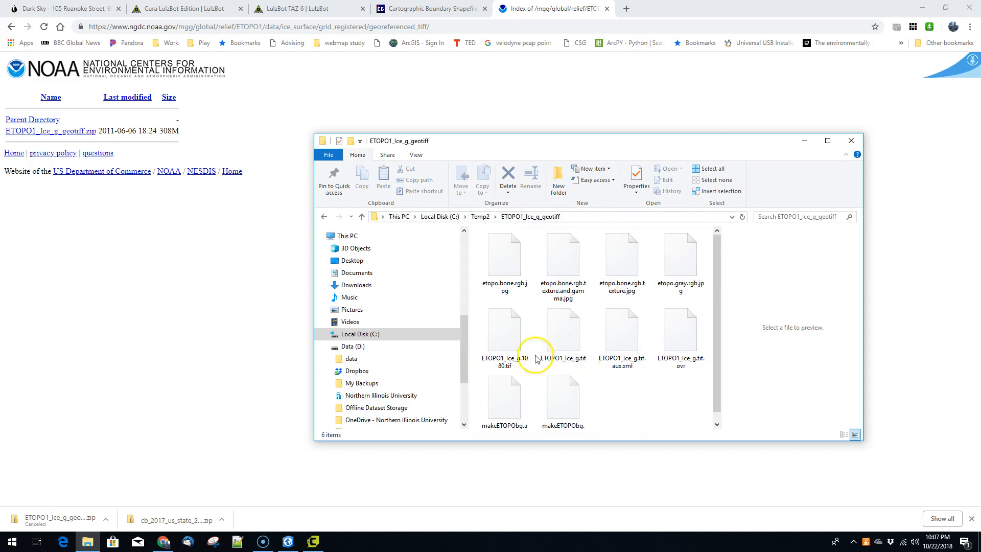
# - Switch to ArcGIS Pro and add ETOPO1_Ice_g.tif from C:\Temp2\ETOPO1_Ice_g_geotiff to the map
pyautogui.click(295, 541)
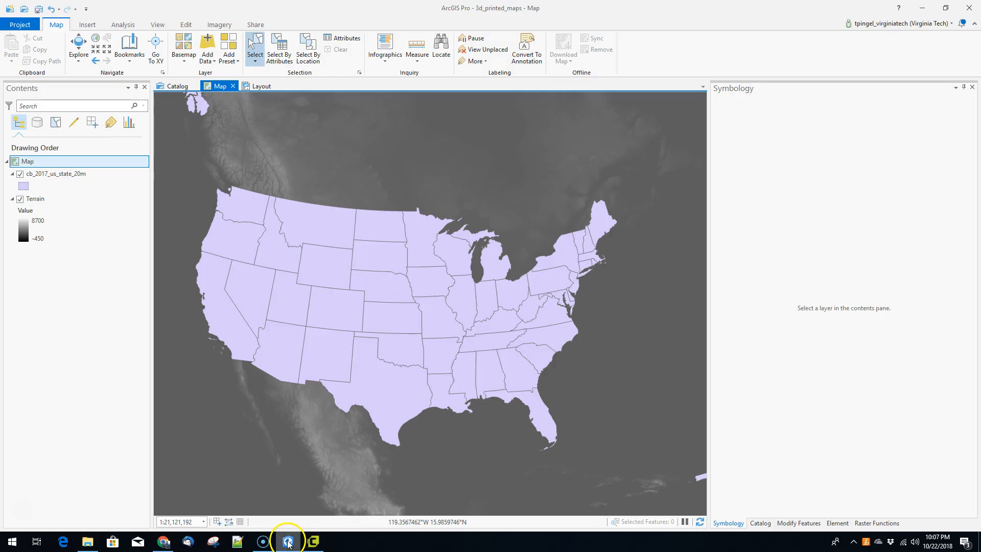
pyautogui.click(207, 56)
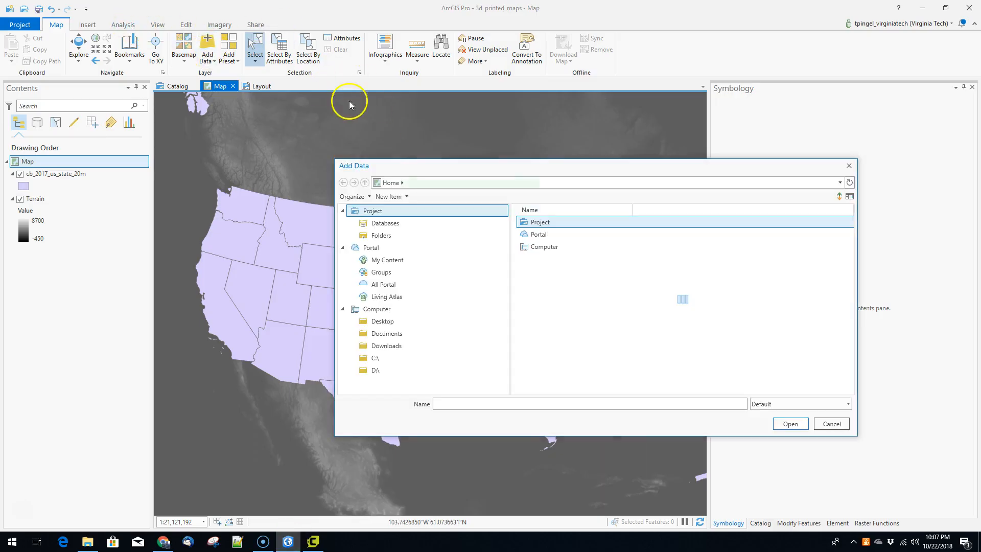
pyautogui.click(380, 358)
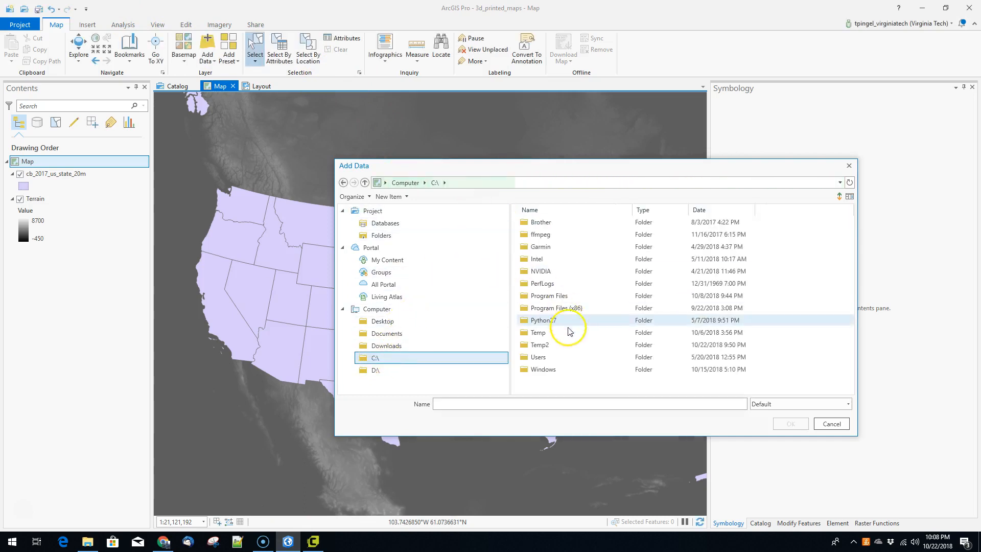
pyautogui.doubleClick(539, 344)
pyautogui.doubleClick(551, 223)
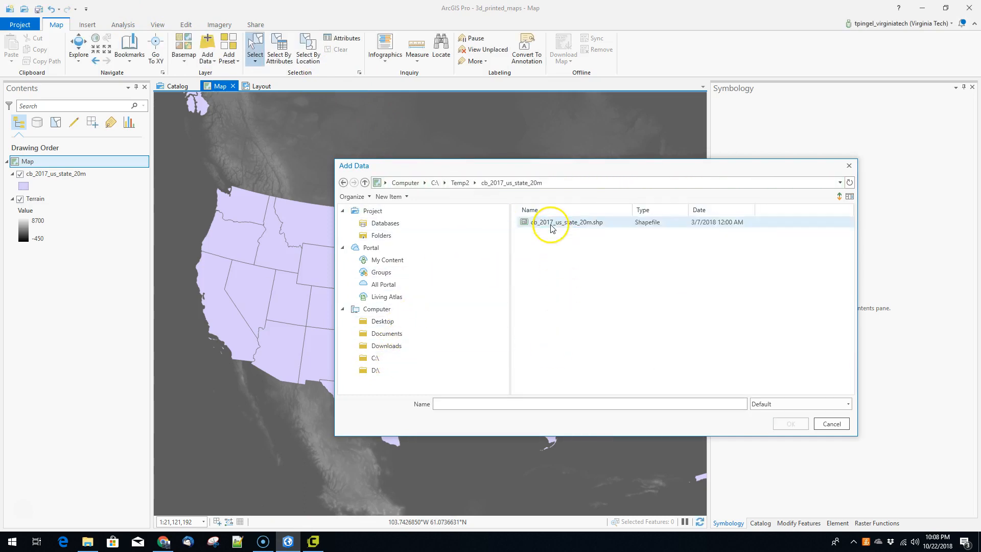
pyautogui.click(460, 183)
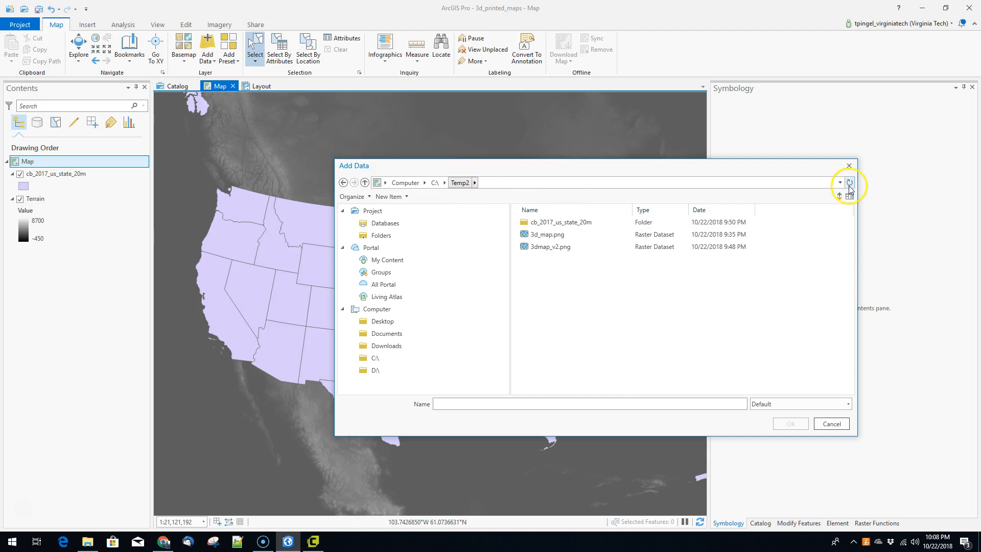
pyautogui.click(849, 183)
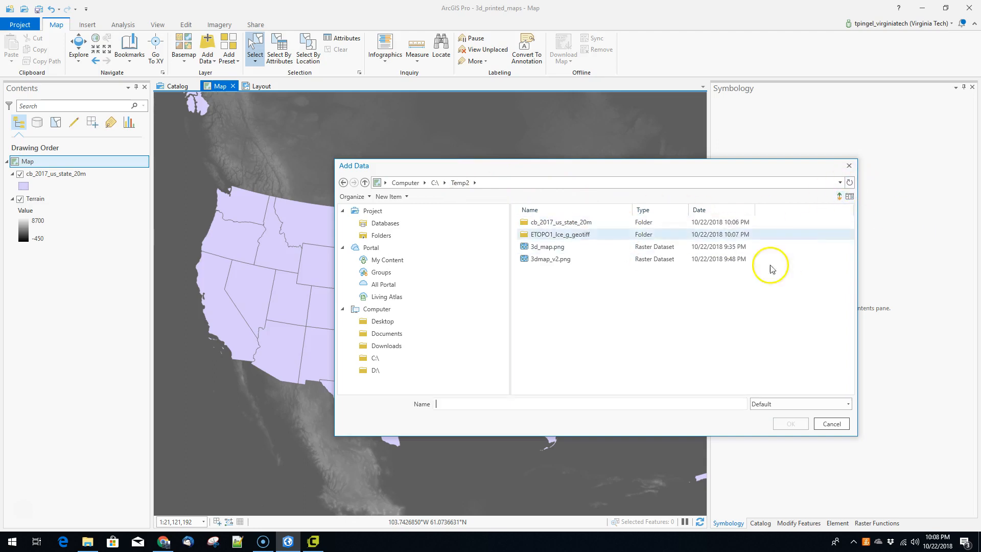
pyautogui.doubleClick(544, 234)
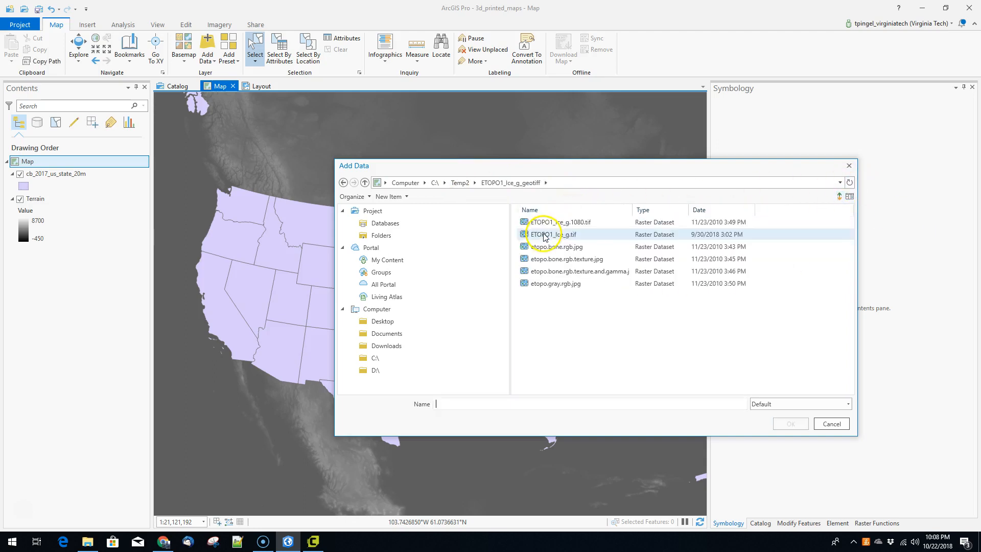
pyautogui.click(544, 234)
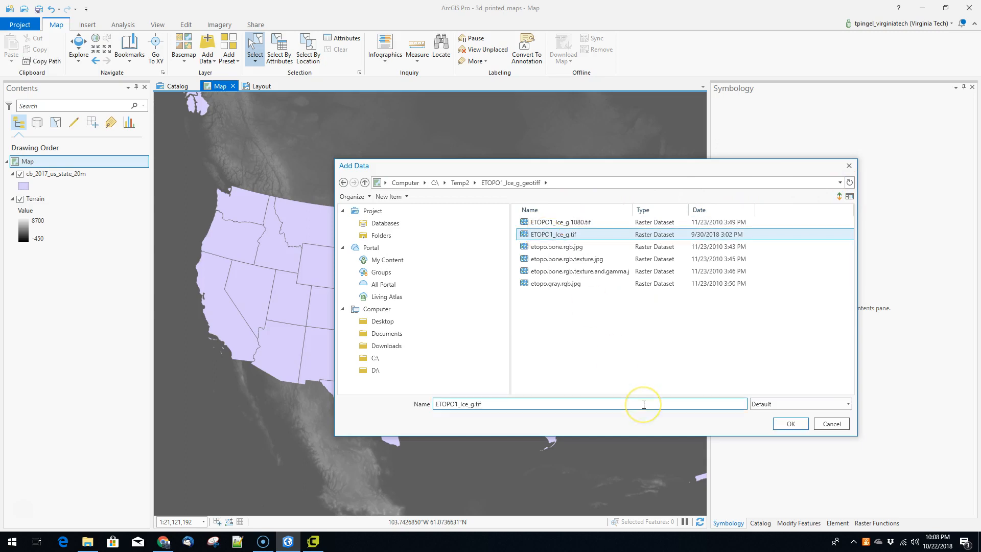
pyautogui.click(791, 423)
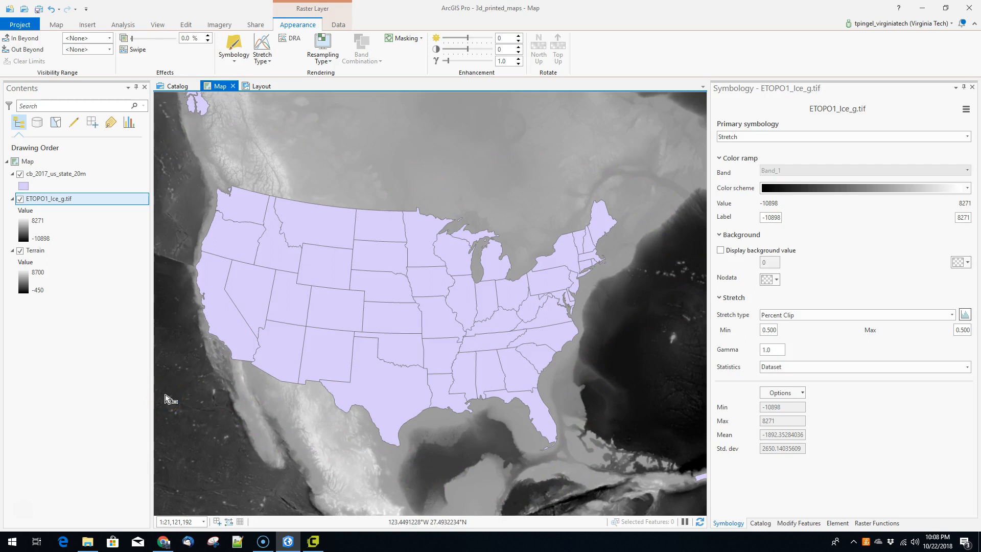
# - Turn off the Terrain layer and remove it from the map
pyautogui.click(20, 250)
pyautogui.click(43, 251)
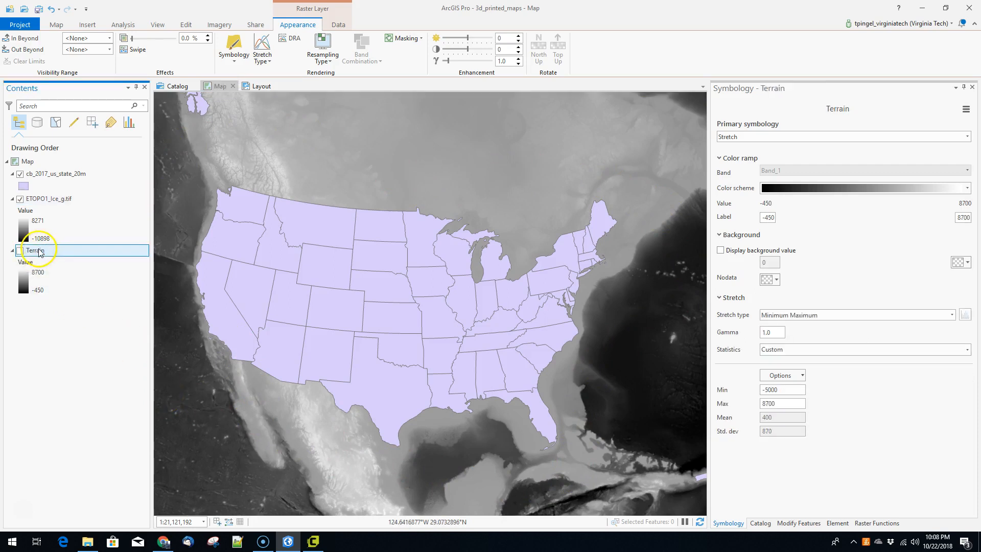
pyautogui.rightClick(23, 250)
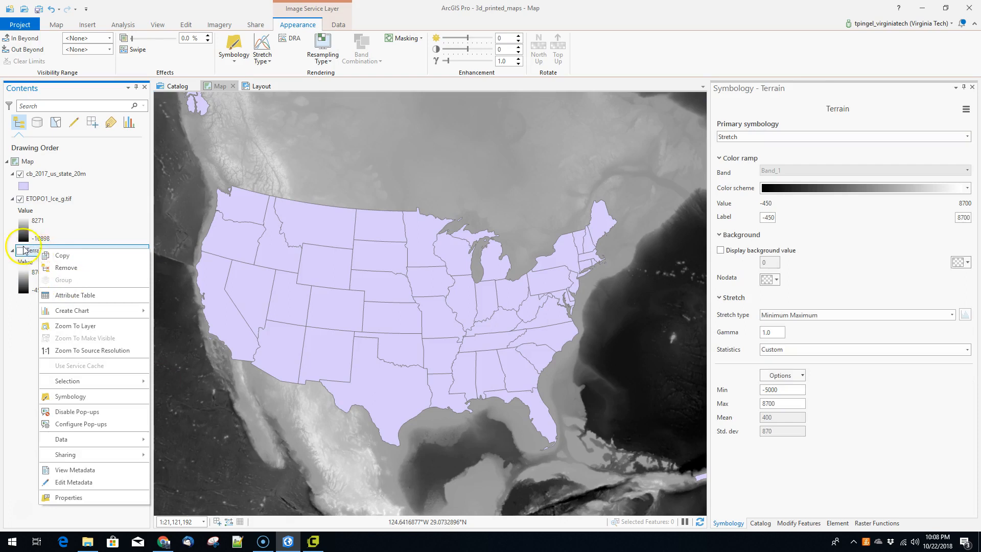
pyautogui.click(65, 268)
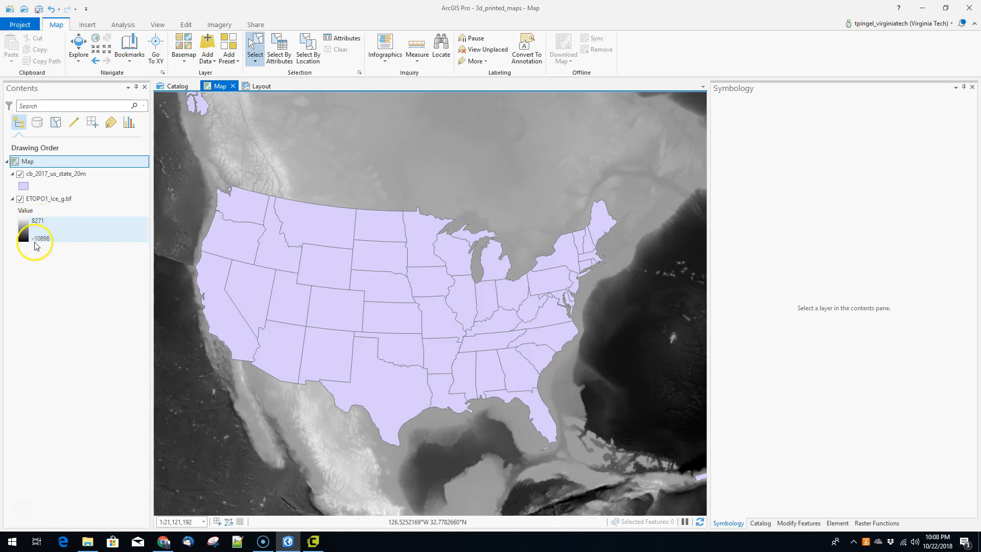
# - Select Virginia on the map, and replace that selection with Iowa
pyautogui.scroll(-3, 304, 393)
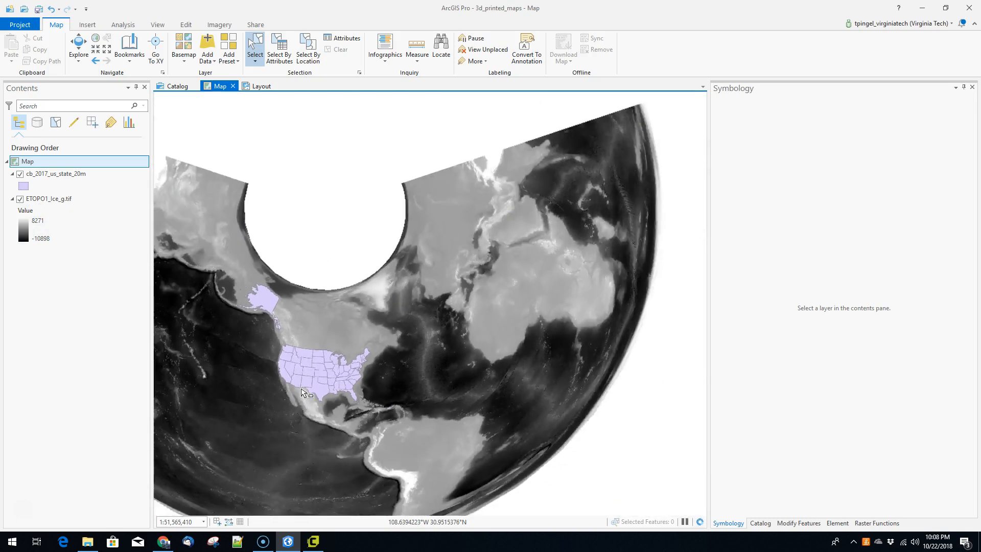
pyautogui.scroll(-3, 304, 393)
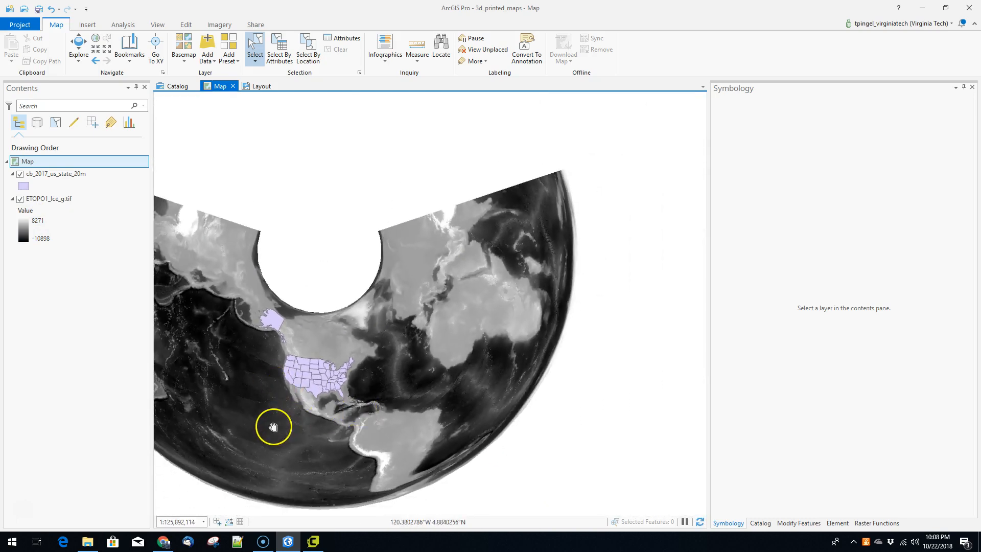
pyautogui.moveTo(273, 426); pyautogui.dragTo(351, 401)
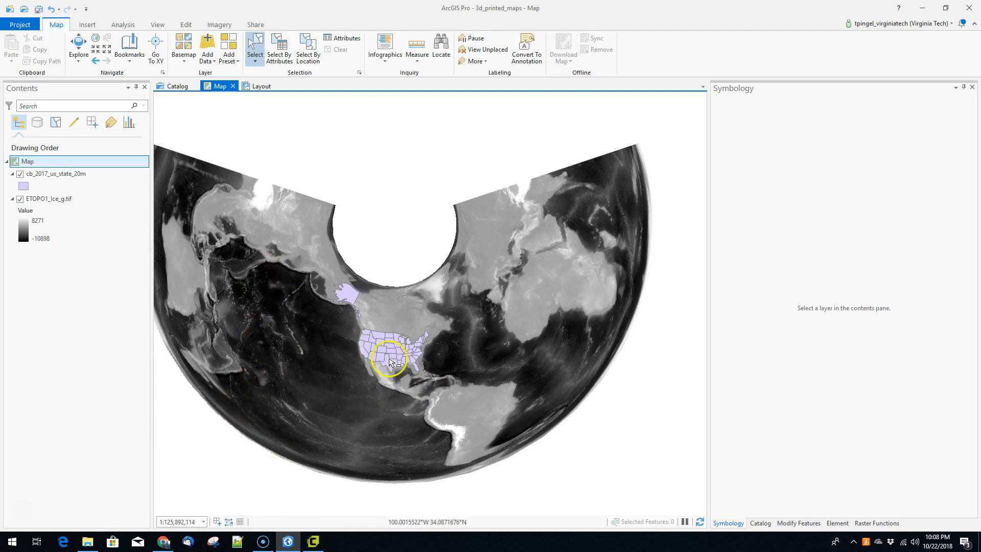
pyautogui.scroll(1, 389, 361)
pyautogui.scroll(6, 389, 361)
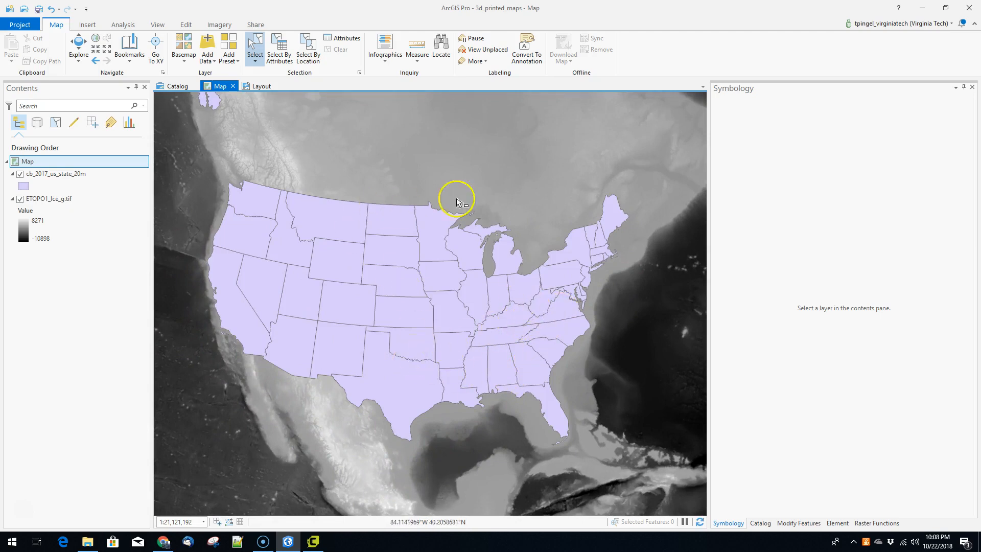
pyautogui.click(562, 310)
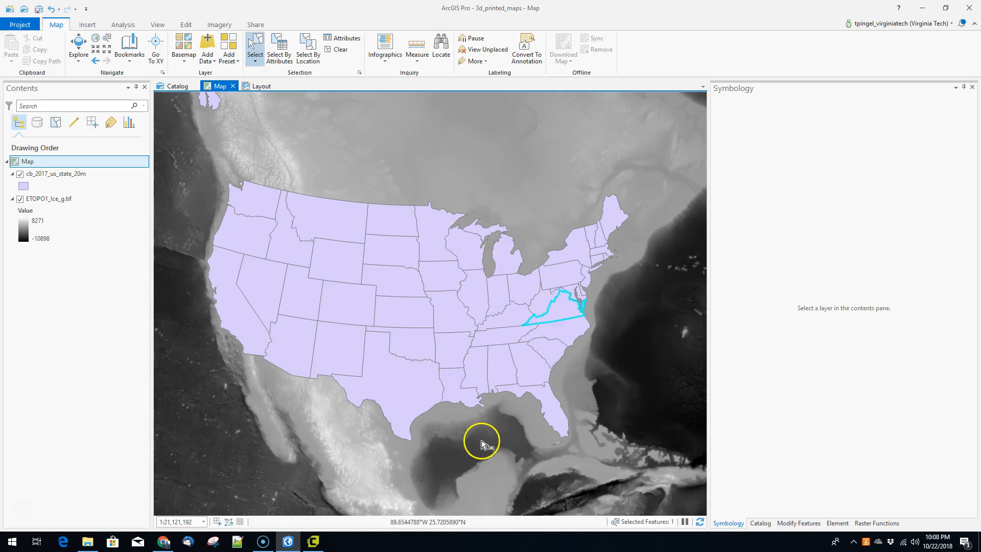
pyautogui.click(430, 276)
pyautogui.click(404, 396)
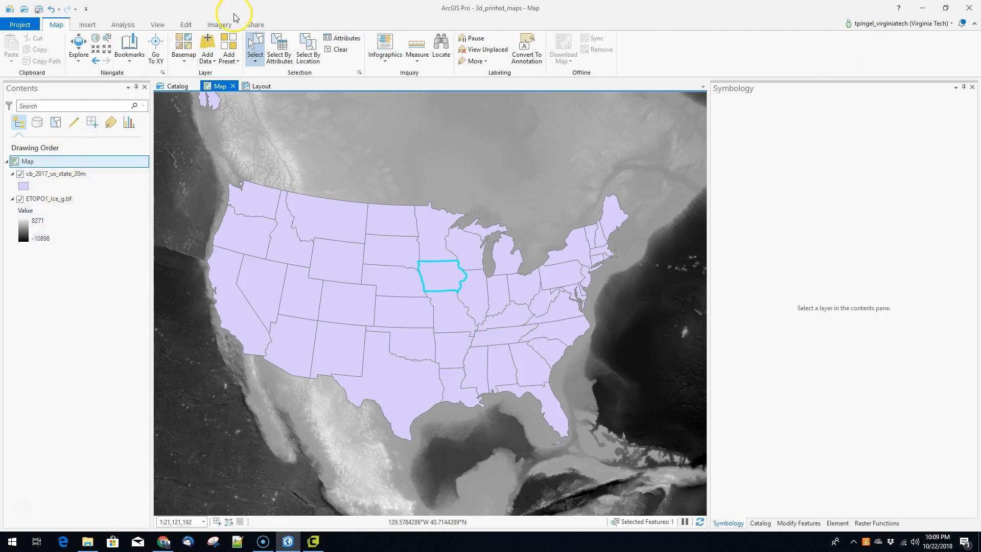
# - Search the geoprocessing tools for "clip" and open the raster Clip tool from Data Management Tools
pyautogui.click(122, 25)
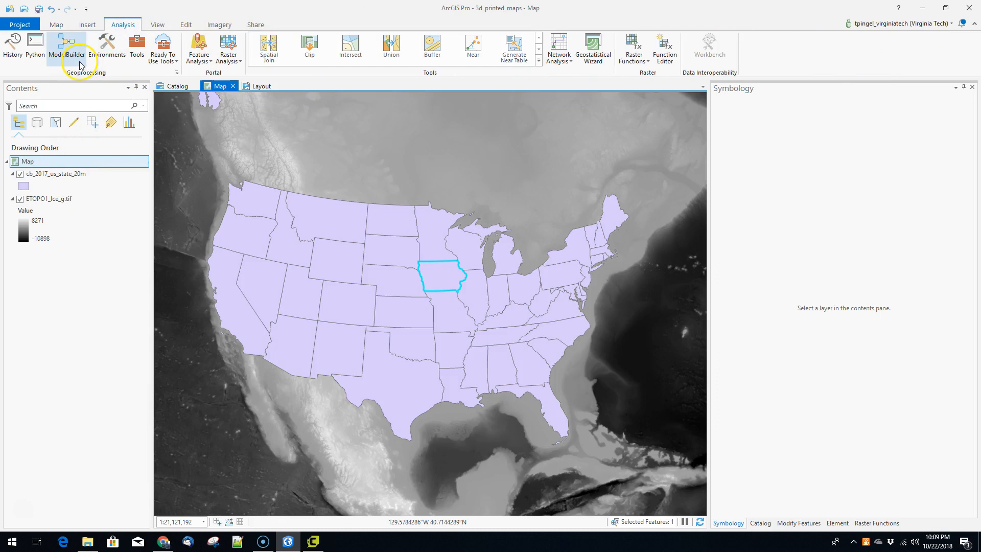
pyautogui.click(136, 45)
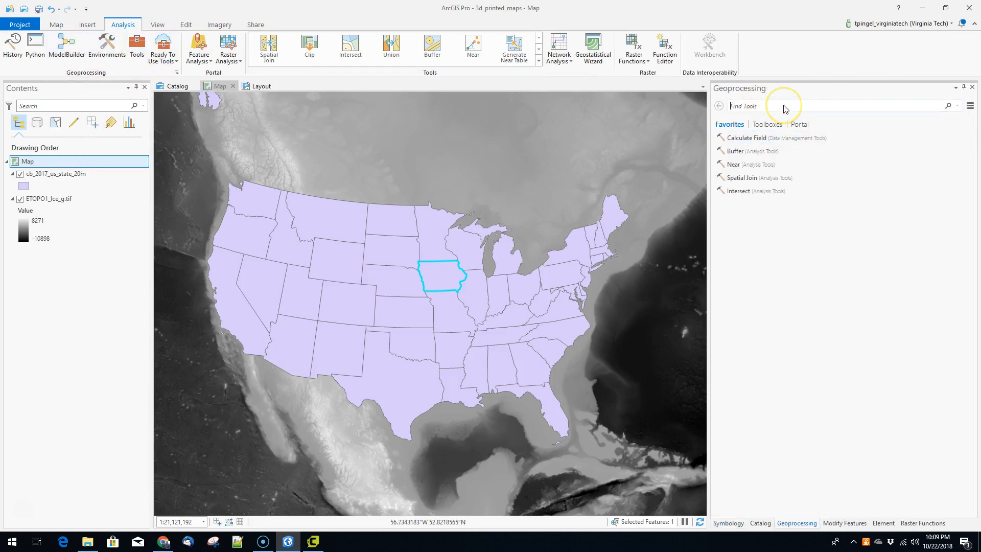
pyautogui.write('clip')
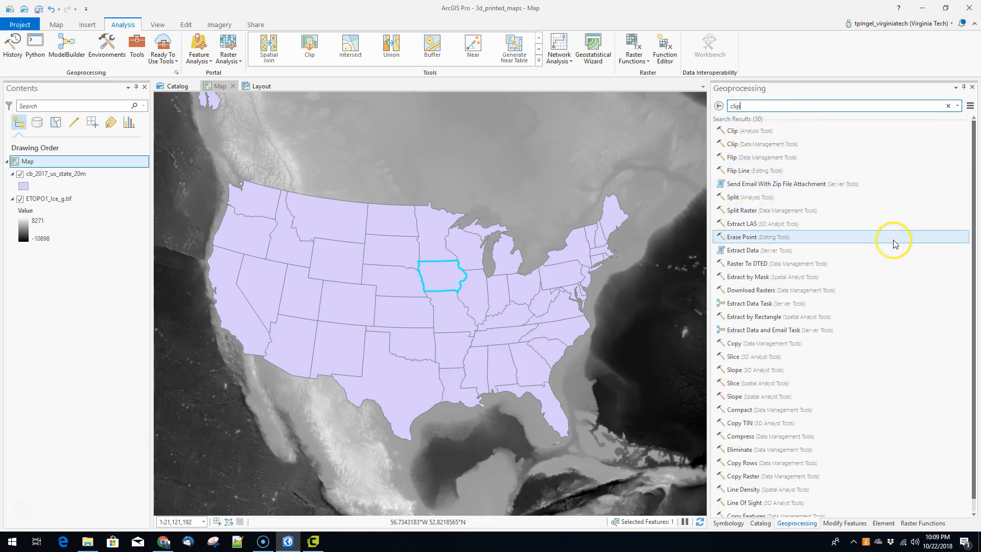
pyautogui.click(754, 144)
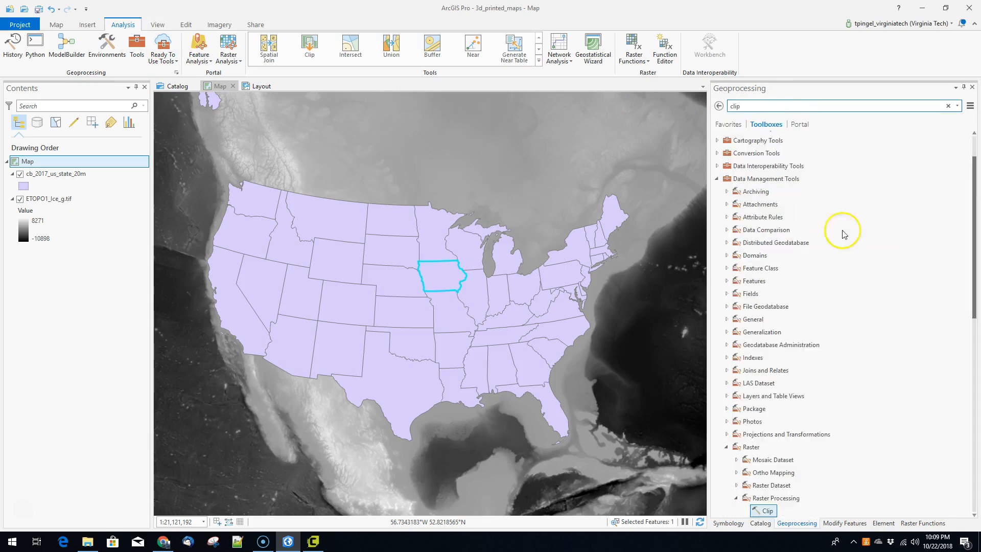
pyautogui.scroll(-2, 843, 439)
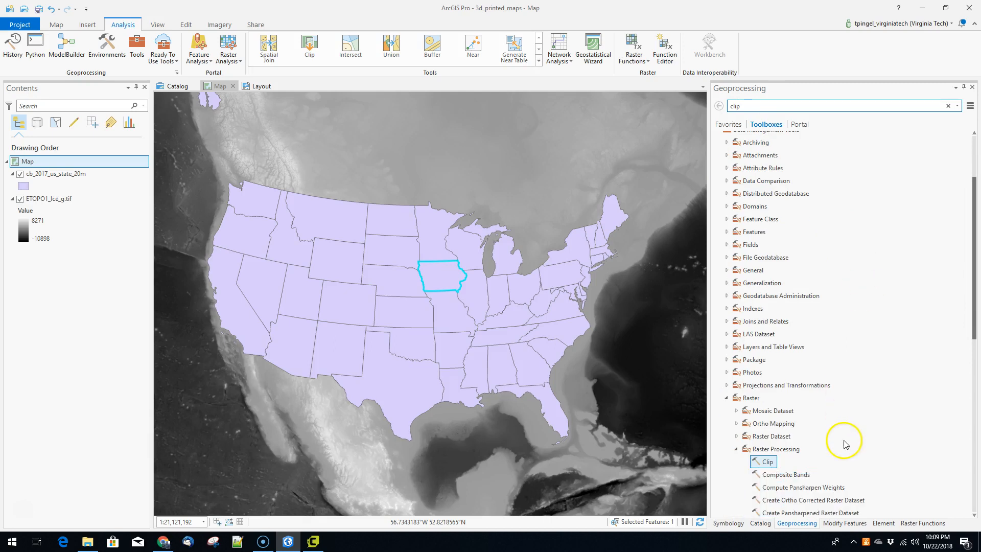
pyautogui.doubleClick(766, 460)
# - Set ETOPO1_Ice_g.tif as the input raster and cb_2017_us_state_20m as the output extent, using input features for clipping geometry
pyautogui.click(956, 148)
pyautogui.click(738, 162)
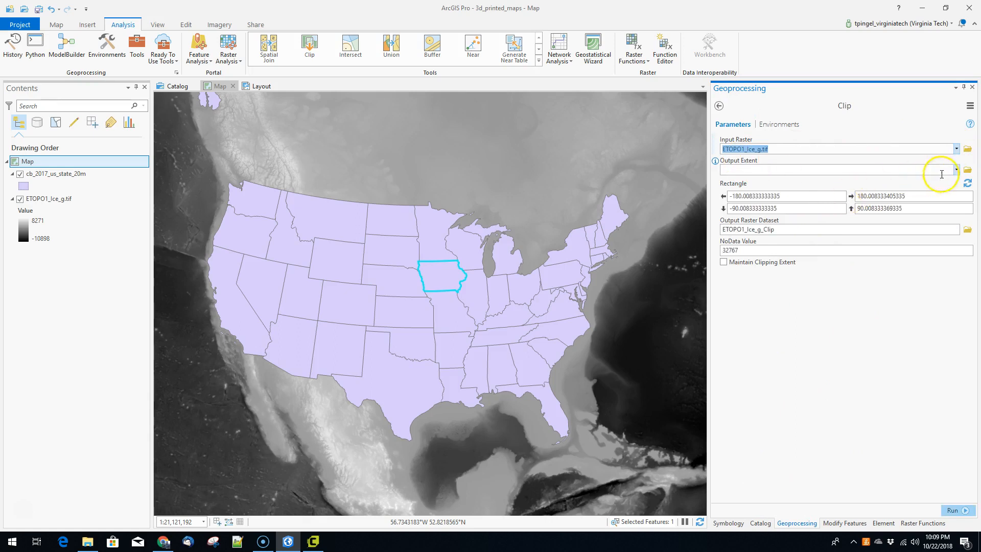
pyautogui.click(956, 170)
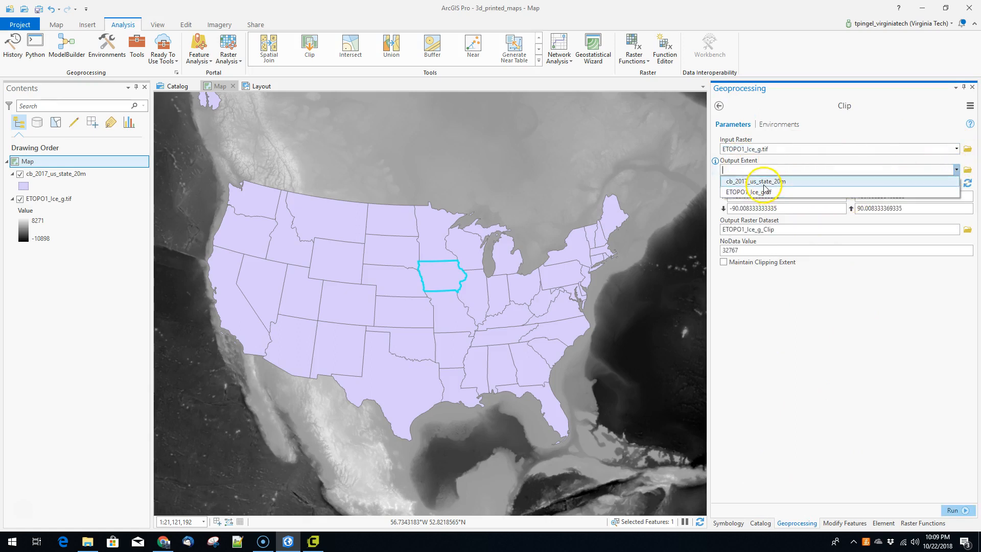
pyautogui.click(766, 182)
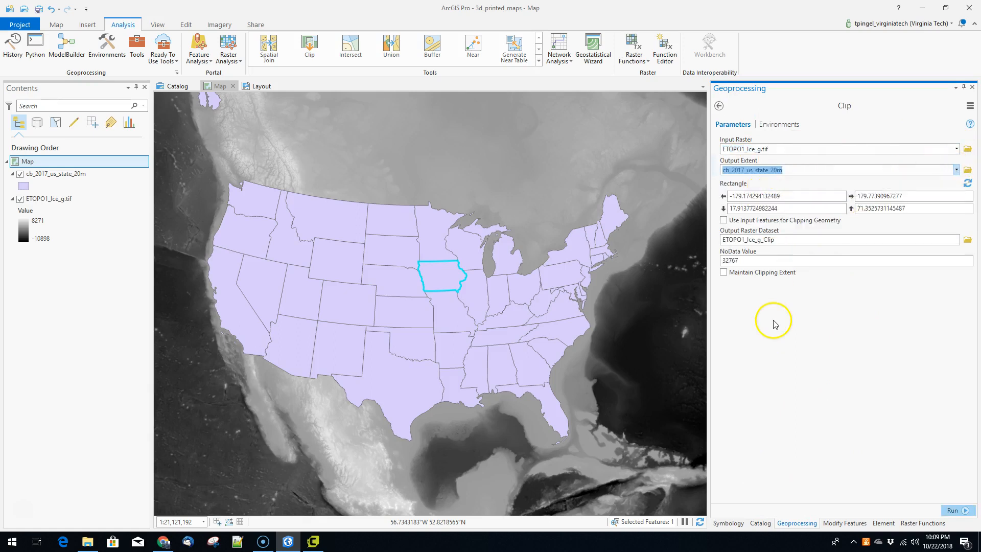
pyautogui.click(724, 221)
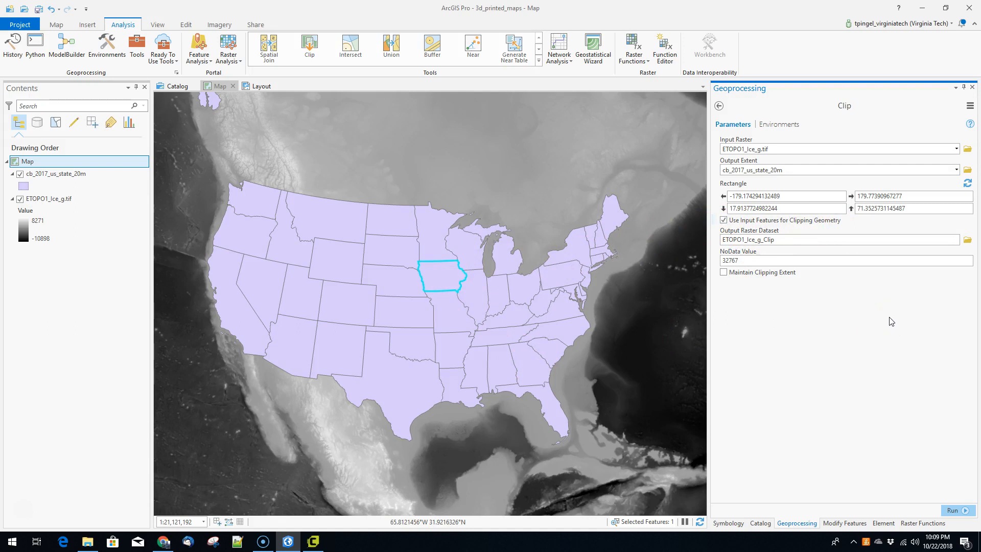
# - Set the output raster dataset to iowa.tif in C:\Temp2 and run the Clip tool
pyautogui.click(967, 239)
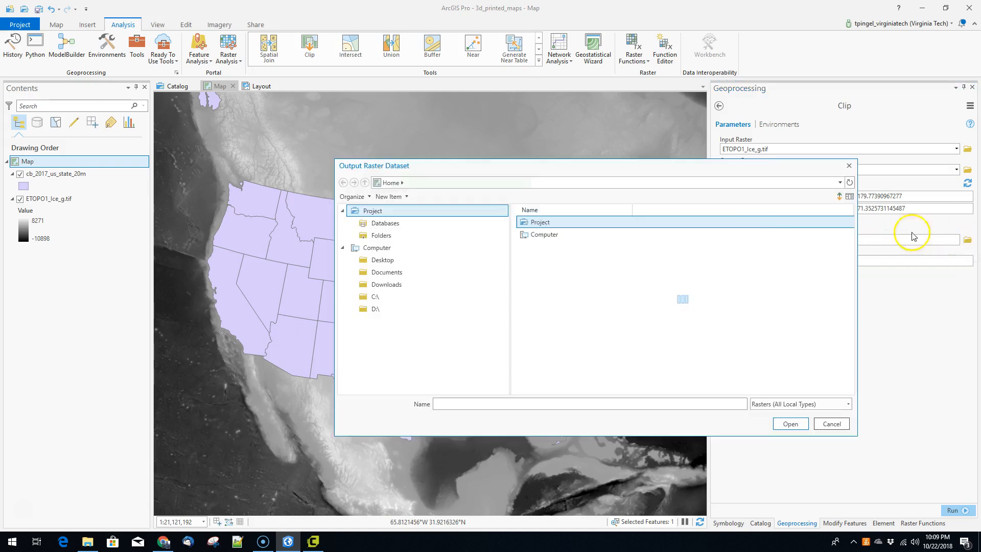
pyautogui.click(394, 296)
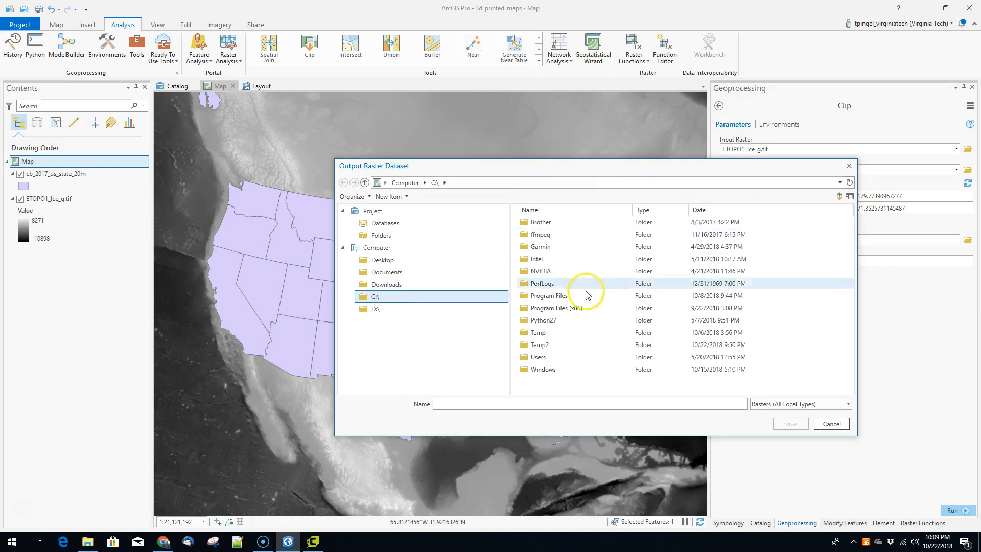
pyautogui.doubleClick(549, 344)
pyautogui.click(498, 405)
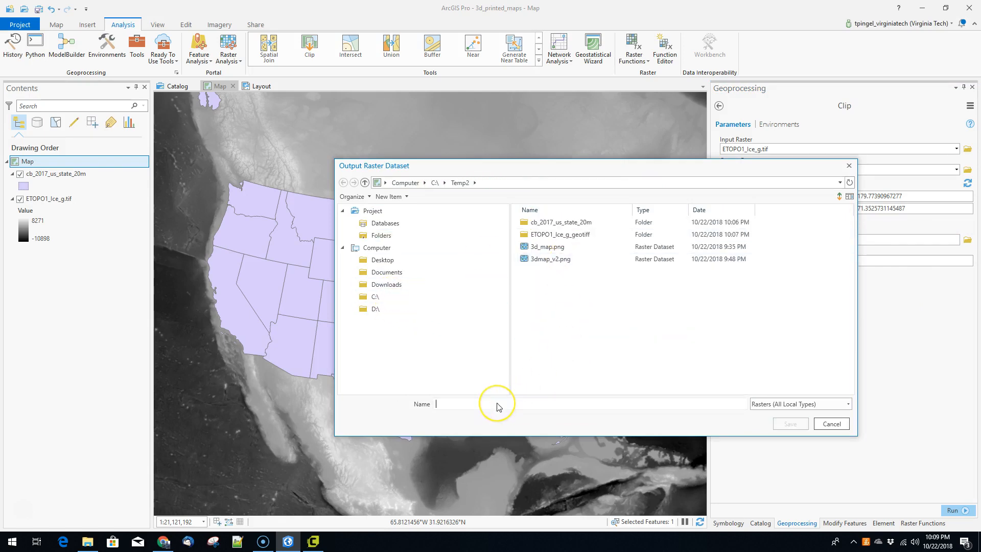
pyautogui.write('iowa.tif')
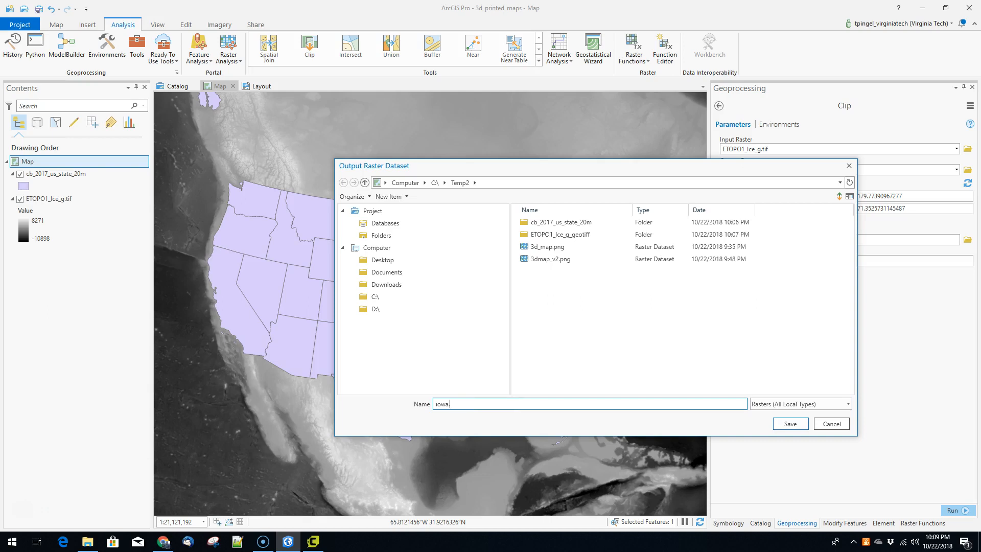
pyautogui.click(793, 425)
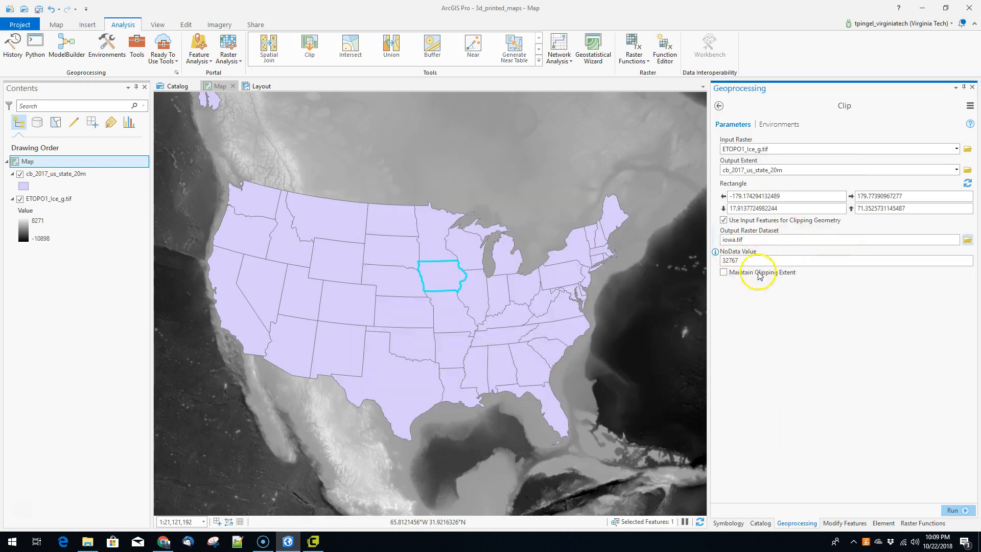
pyautogui.click(953, 510)
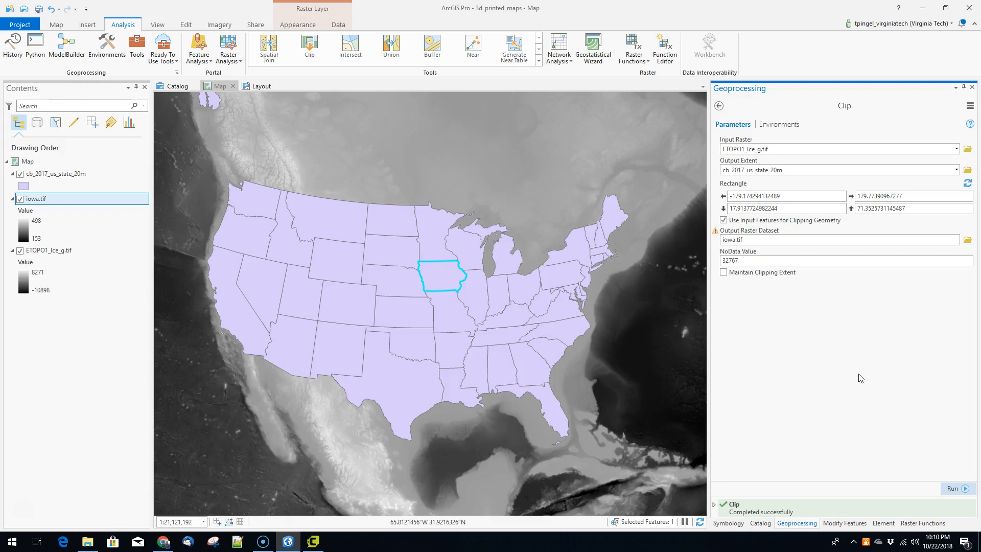
# - Turn off the ETOPO1_Ice_g.tif and cb_2017_us_state_20m layers to show only the clipped Iowa raster, centred in the map
pyautogui.click(486, 262)
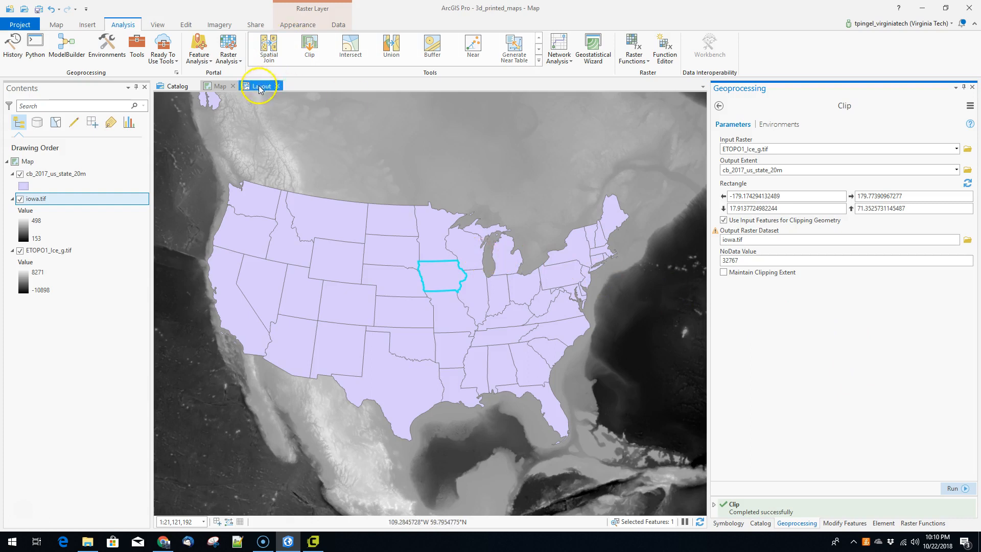
pyautogui.click(21, 251)
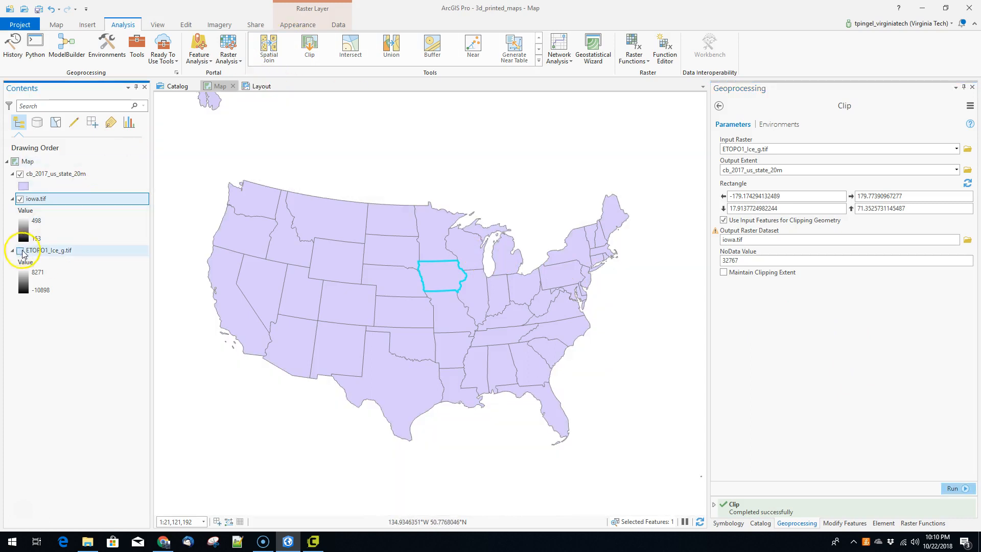
pyautogui.click(31, 174)
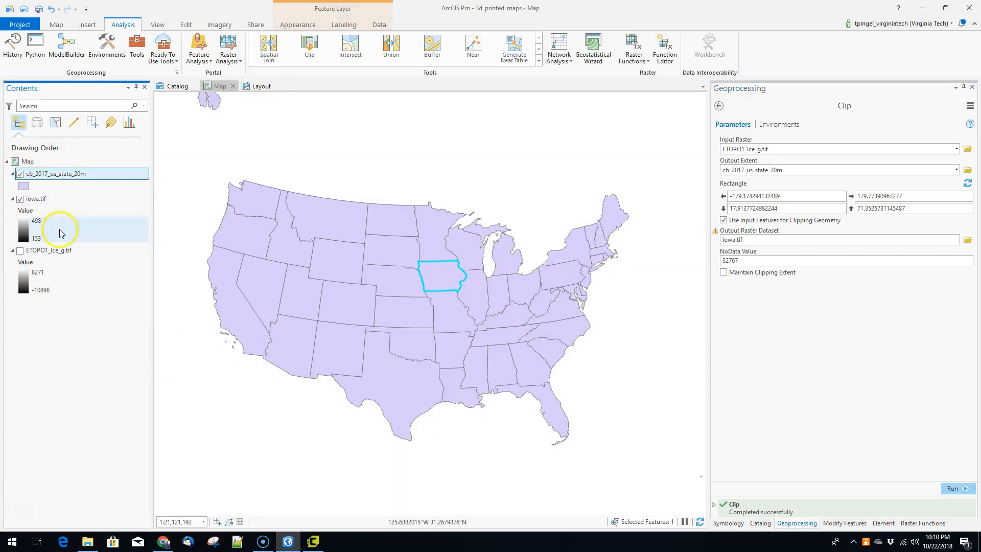
pyautogui.click(20, 174)
pyautogui.scroll(3, 444, 281)
pyautogui.scroll(2, 442, 277)
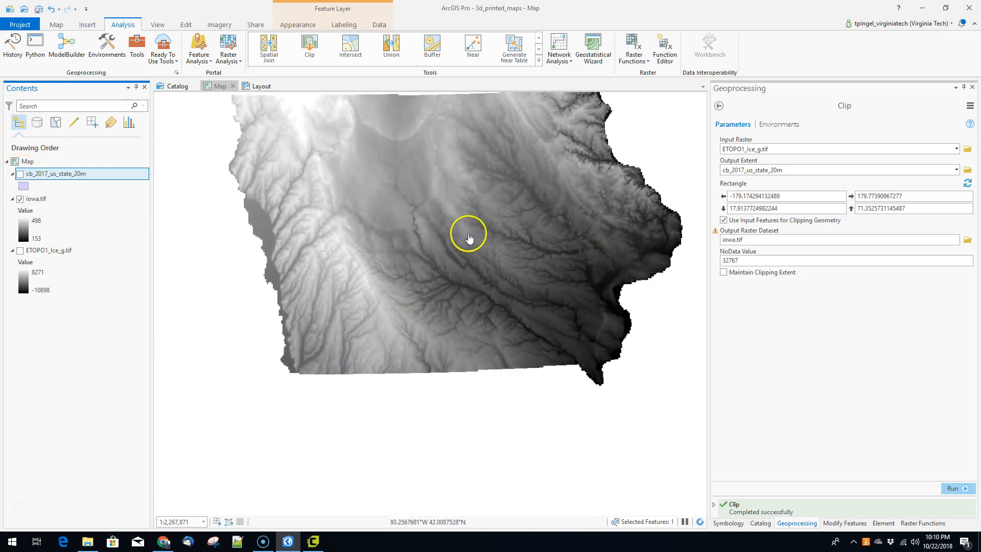
pyautogui.moveTo(455, 247); pyautogui.dragTo(437, 324)
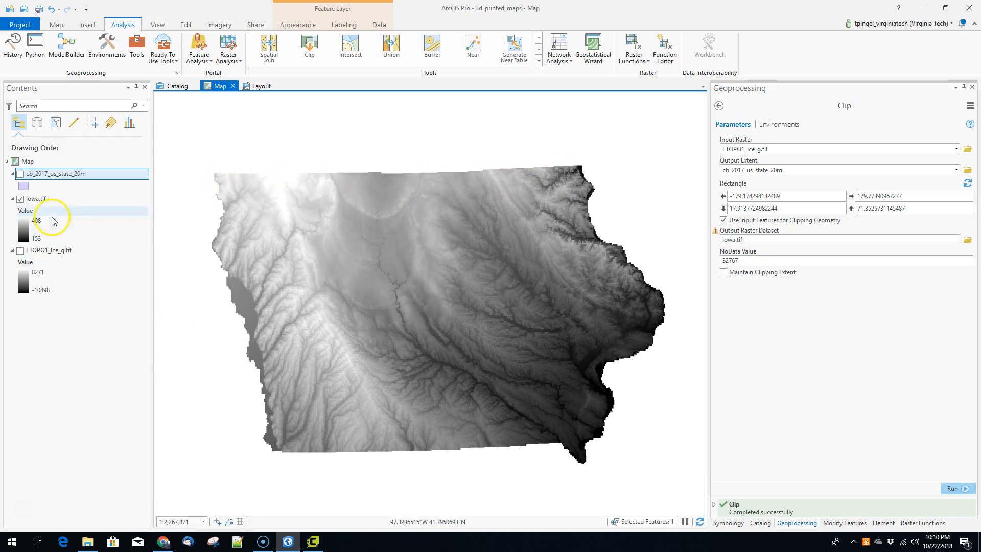
# - Change the map's coordinate system to the projected world system Mercator (world)
pyautogui.click(40, 199)
pyautogui.rightClick(26, 162)
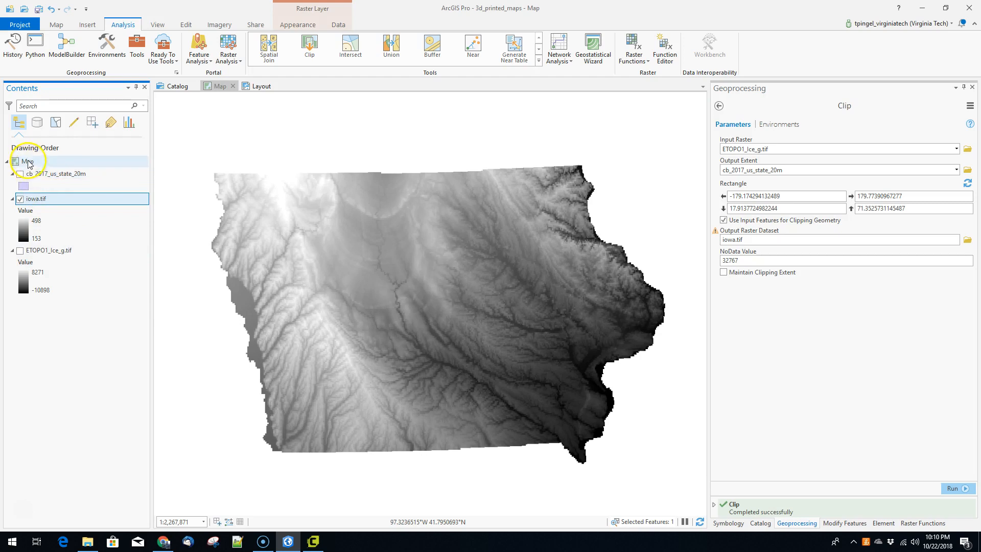
pyautogui.click(75, 339)
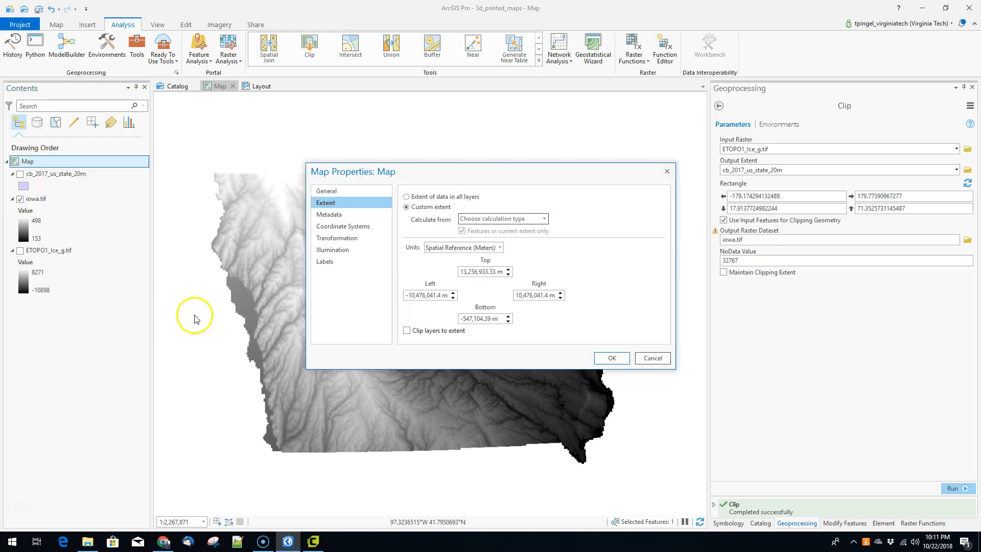
pyautogui.click(339, 225)
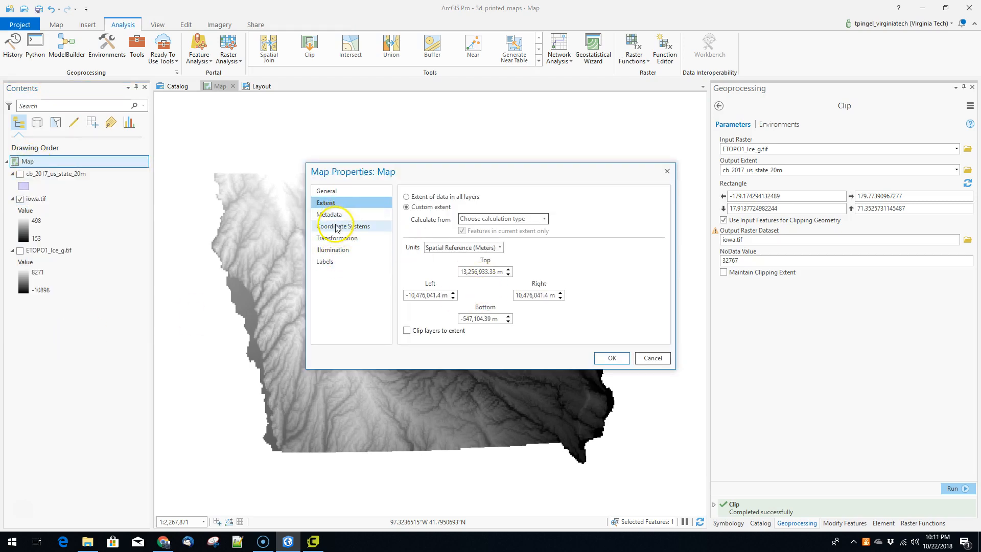
pyautogui.scroll(-5, 560, 301)
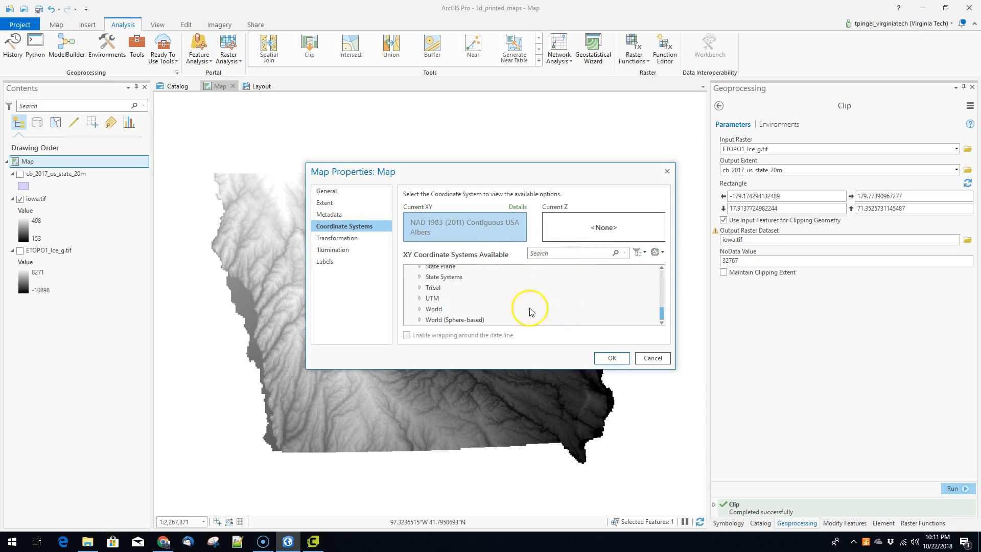
pyautogui.click(419, 309)
pyautogui.scroll(-5, 499, 298)
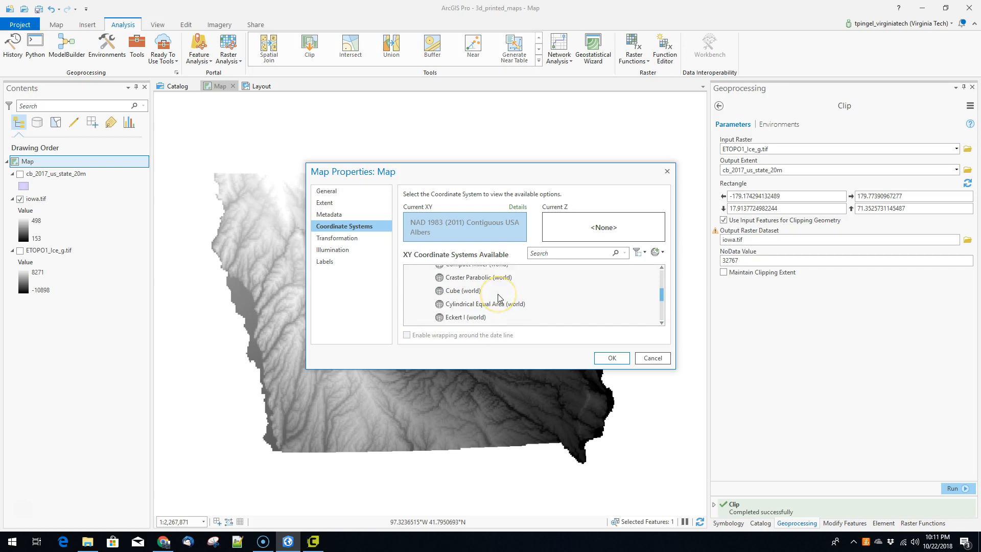
pyautogui.click(499, 297)
pyautogui.scroll(-2, 499, 298)
pyautogui.click(499, 297)
pyautogui.click(612, 358)
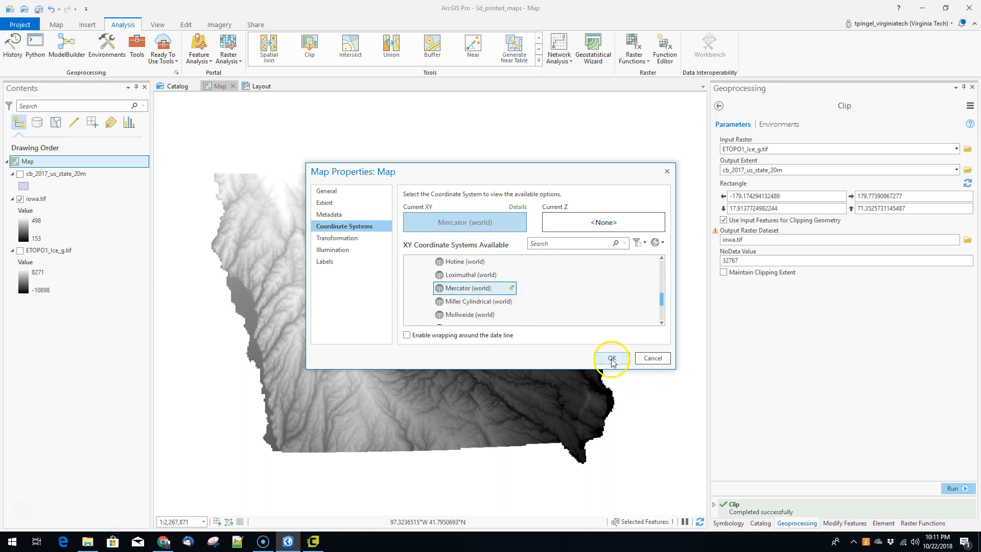
pyautogui.scroll(-2, 419, 387)
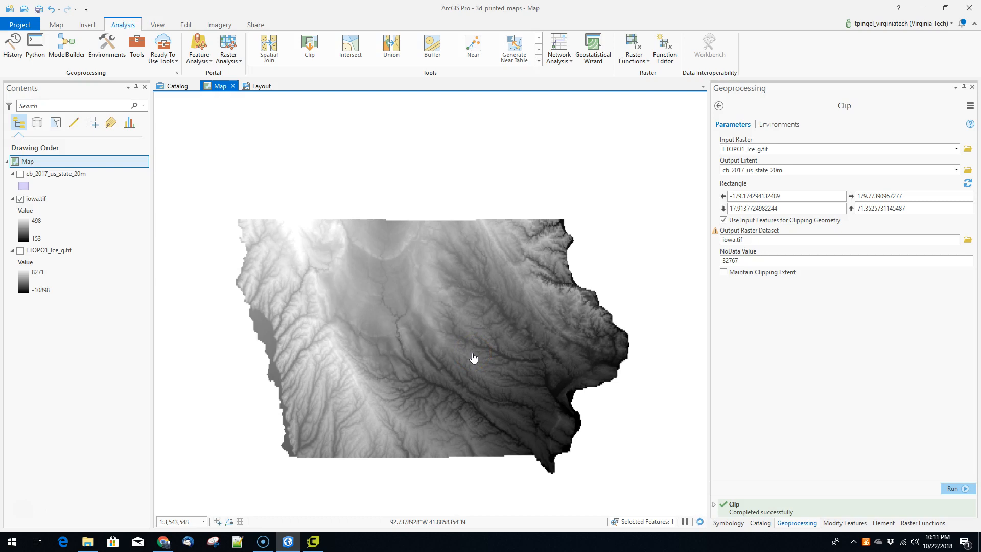
pyautogui.click(495, 378)
# - Turn the cb_2017_us_state_20m layer back on and apply a definition query where NAME does not equal Iowa
pyautogui.click(66, 175)
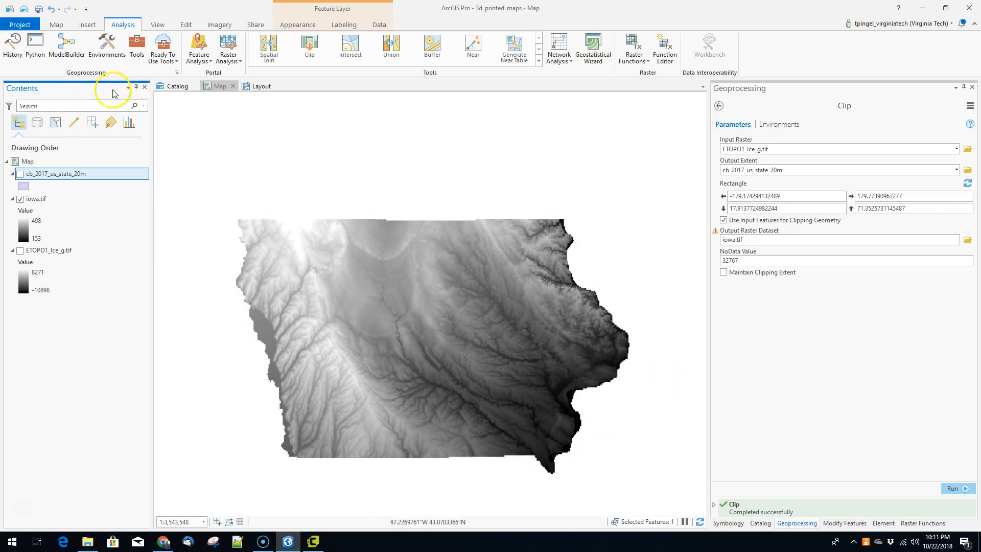
pyautogui.click(21, 173)
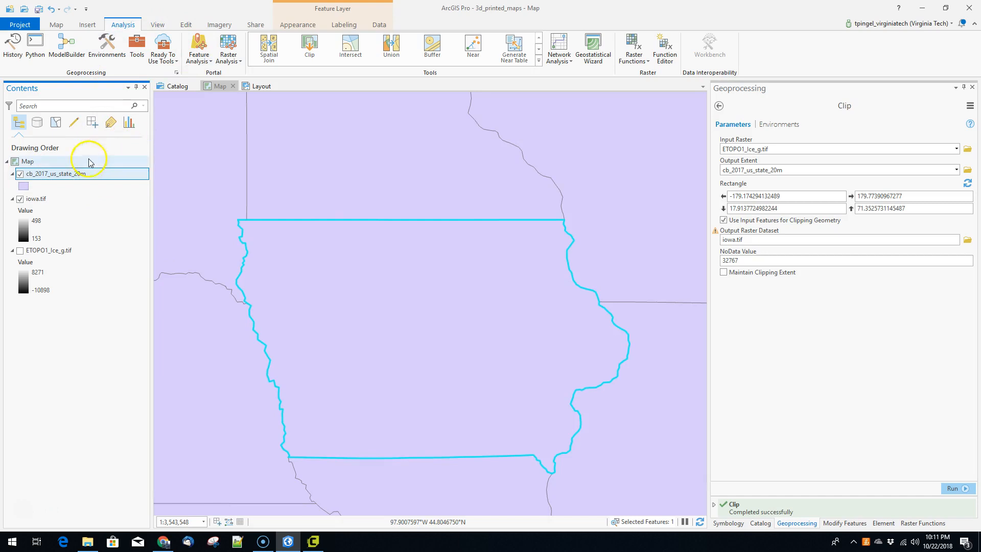
pyautogui.rightClick(58, 174)
pyautogui.click(88, 452)
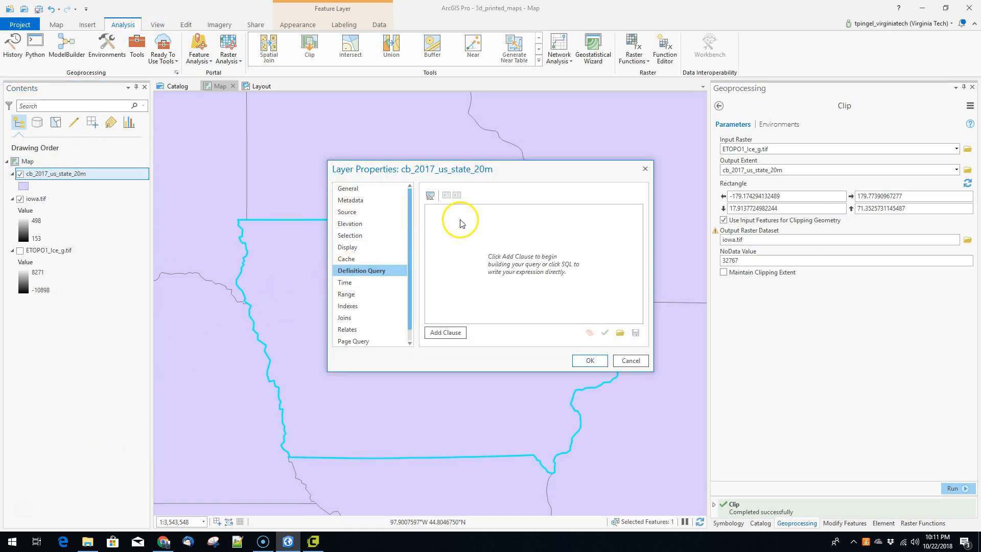
pyautogui.click(446, 333)
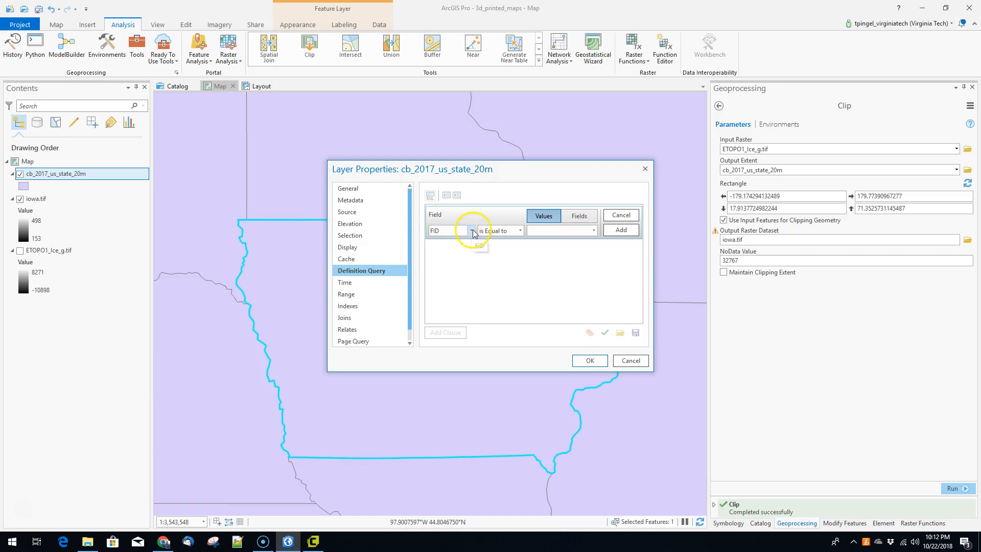
pyautogui.click(471, 232)
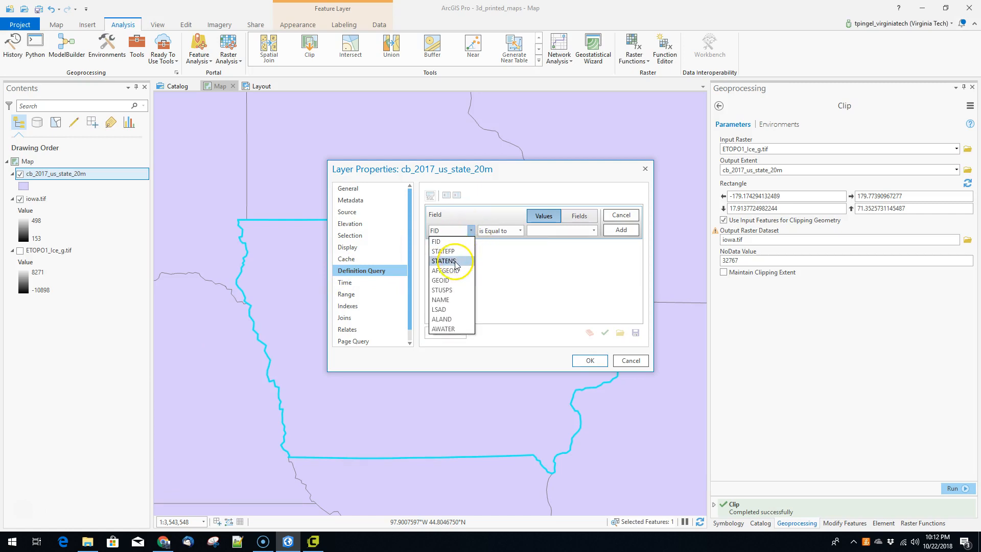
pyautogui.click(441, 300)
pyautogui.click(517, 234)
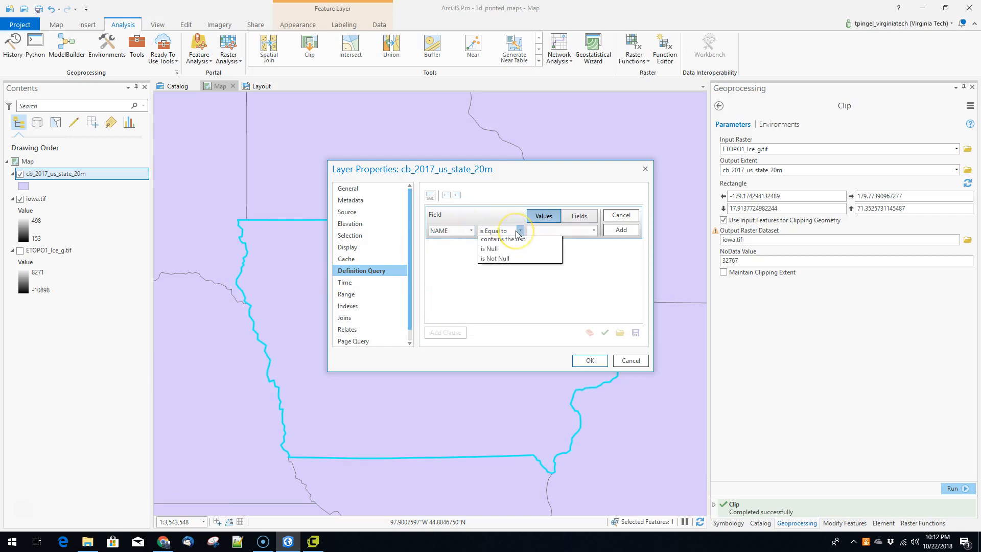
pyautogui.click(515, 251)
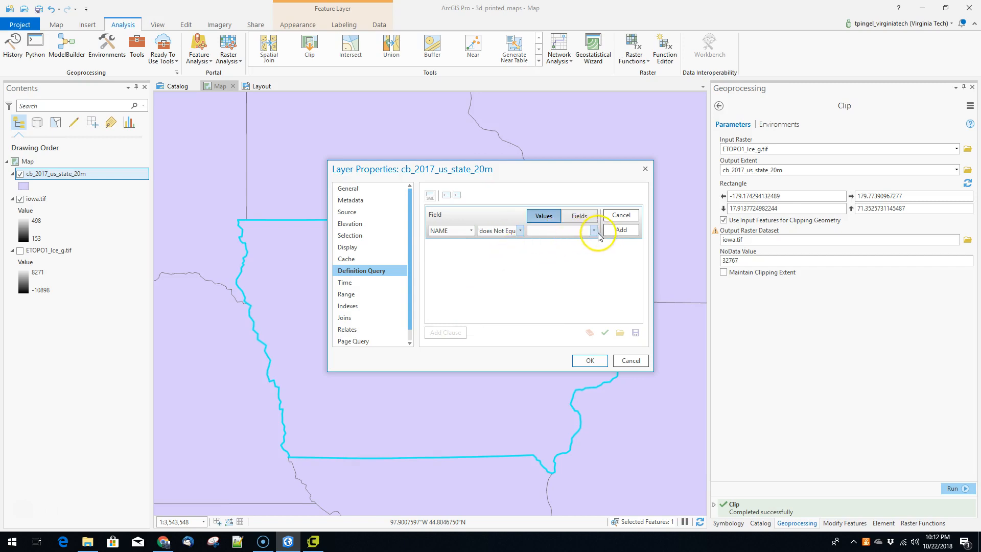
pyautogui.click(595, 232)
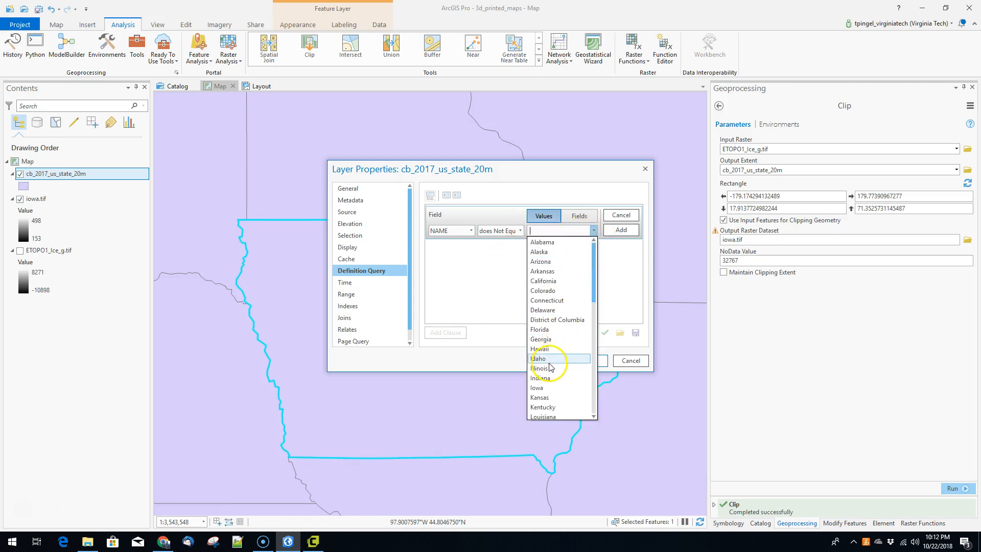
pyautogui.click(539, 387)
pyautogui.click(588, 361)
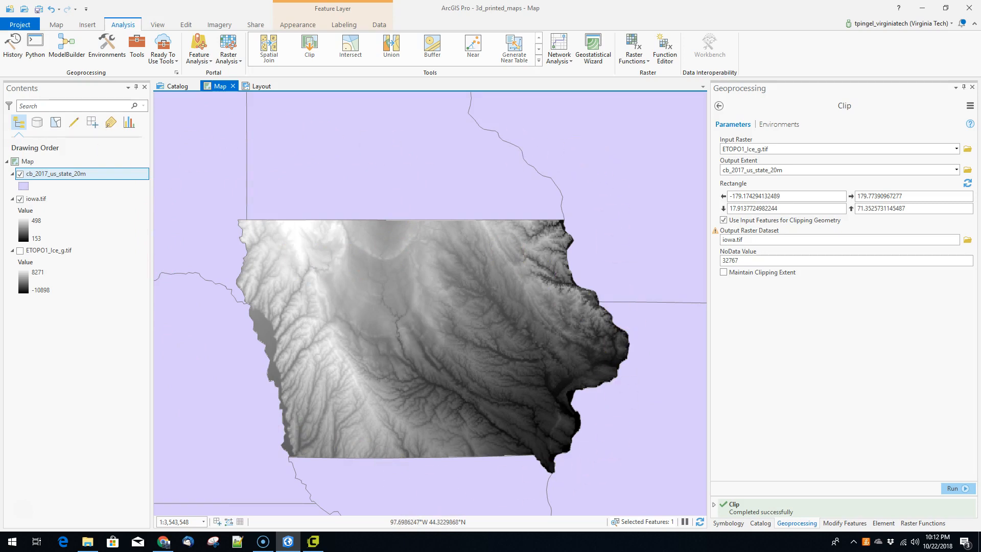
# - Apply the Black fill symbol to the cb_2017_us_state_20m polygons
pyautogui.click(24, 185)
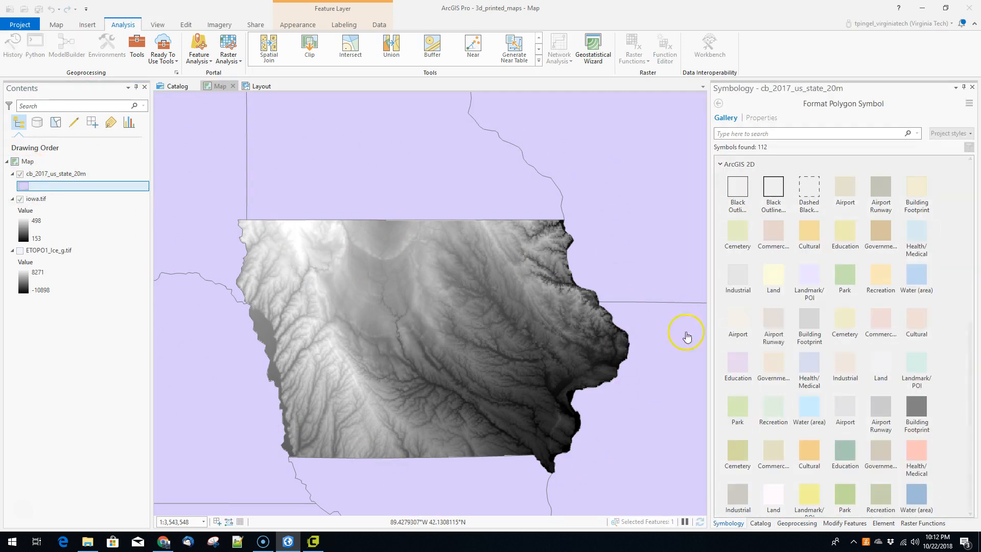
pyautogui.scroll(-10, 807, 409)
pyautogui.click(737, 483)
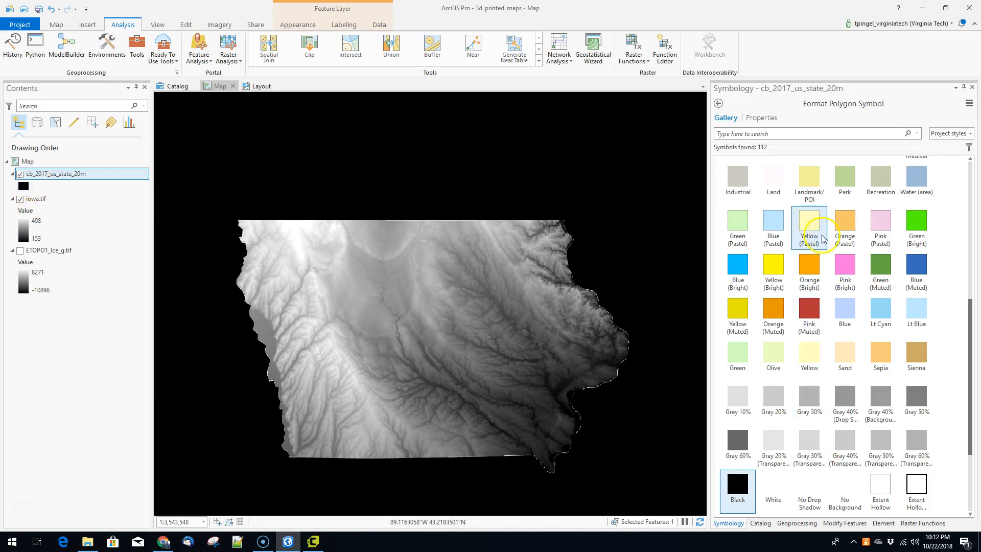
# - Try the heavy-outlined Extent Hollow symbol on the state polygons, and replace it with Black Outline (2 pts)
pyautogui.click(916, 498)
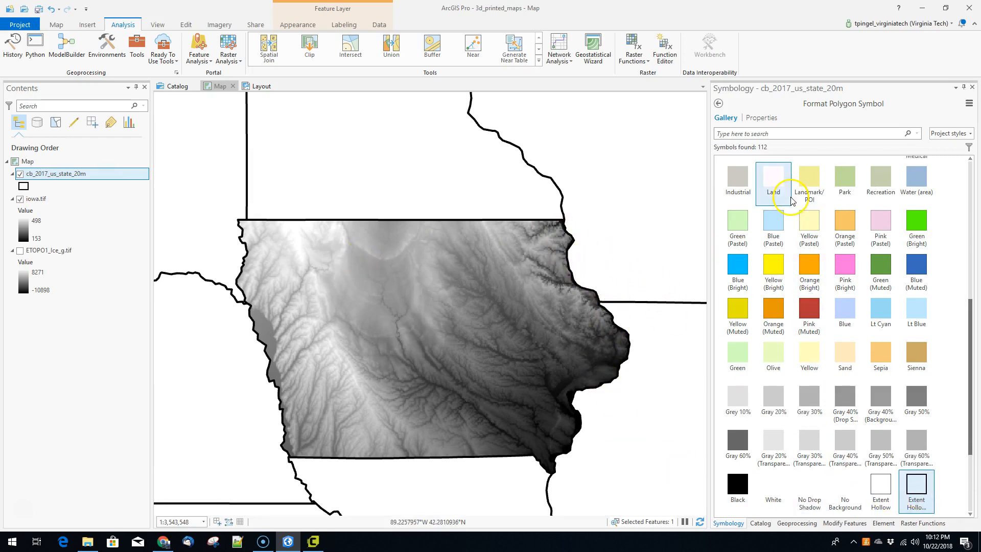
pyautogui.doubleClick(920, 492)
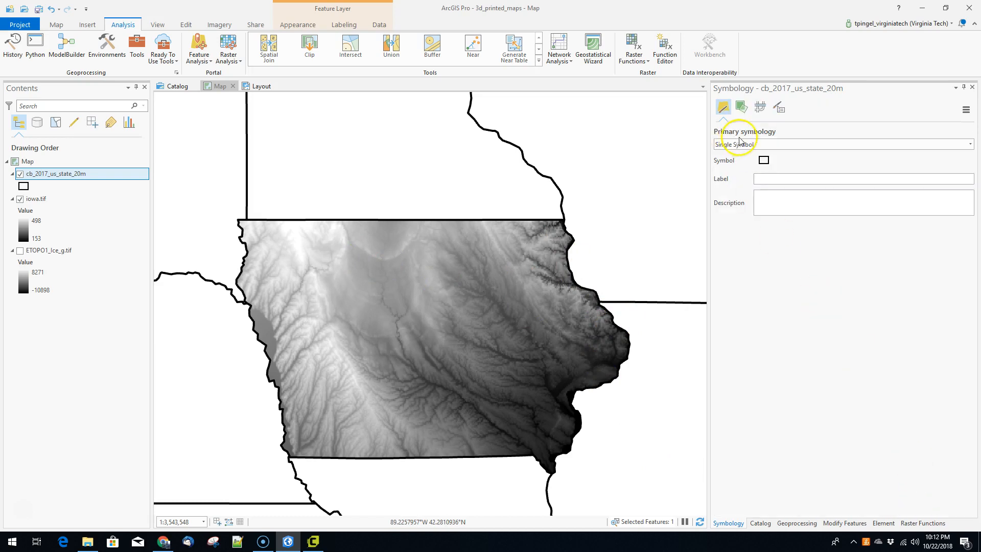
pyautogui.click(763, 159)
pyautogui.moveTo(968, 301); pyautogui.dragTo(956, 481)
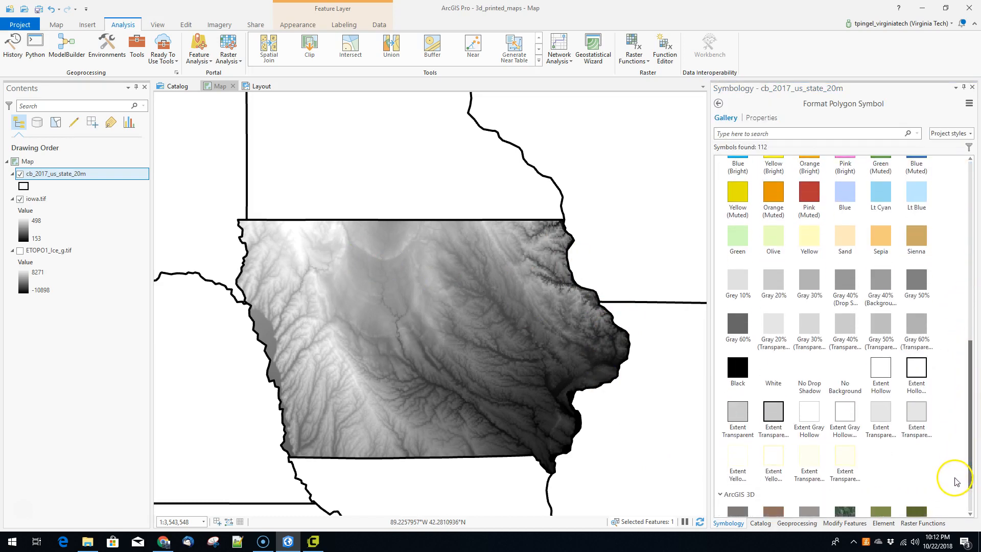
pyautogui.scroll(-2, 940, 455)
pyautogui.scroll(5, 927, 424)
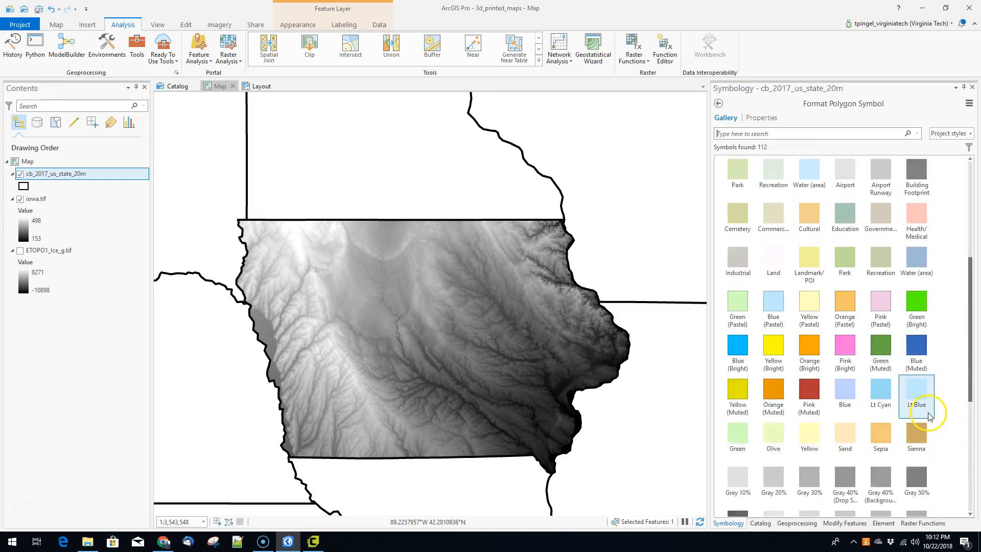
pyautogui.scroll(5, 927, 414)
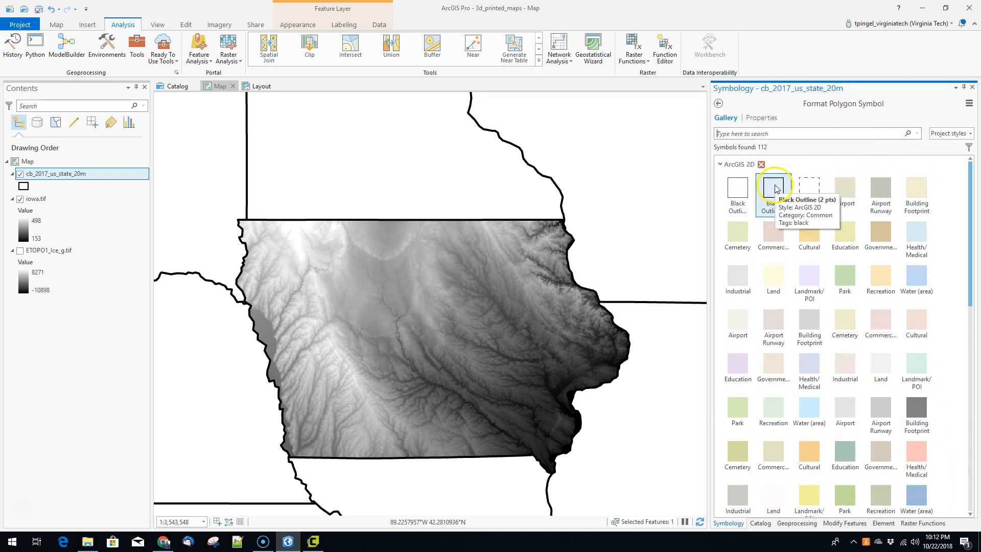
pyautogui.click(775, 190)
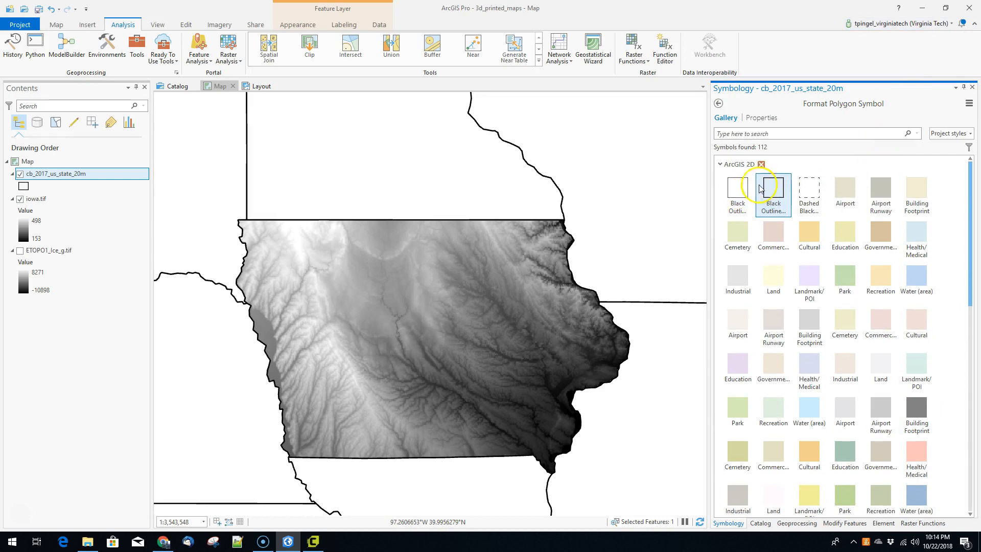
# - Set the outline width of the cb_2017_us_state_20m polygon symbol to 6 pt
pyautogui.click(759, 119)
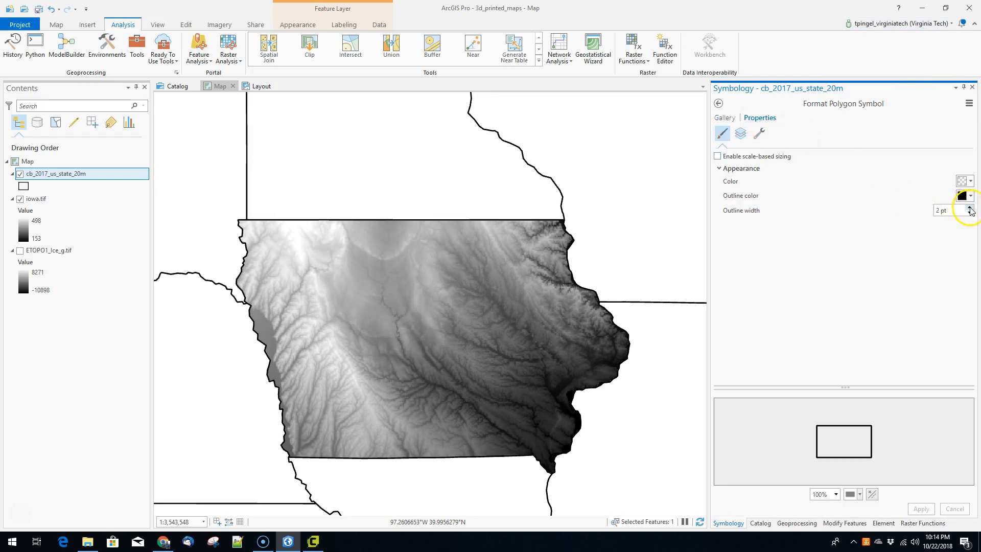
pyautogui.click(958, 235)
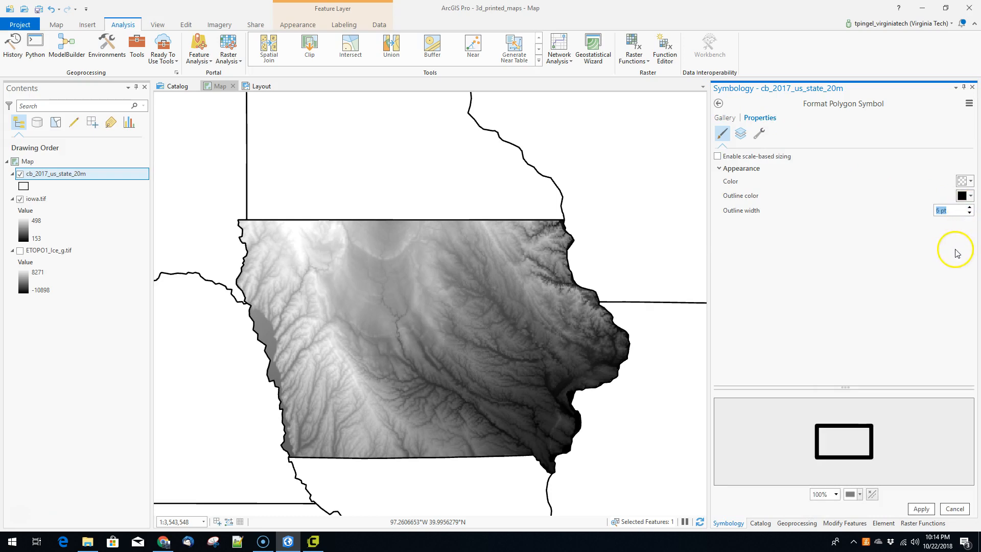
pyautogui.click(921, 508)
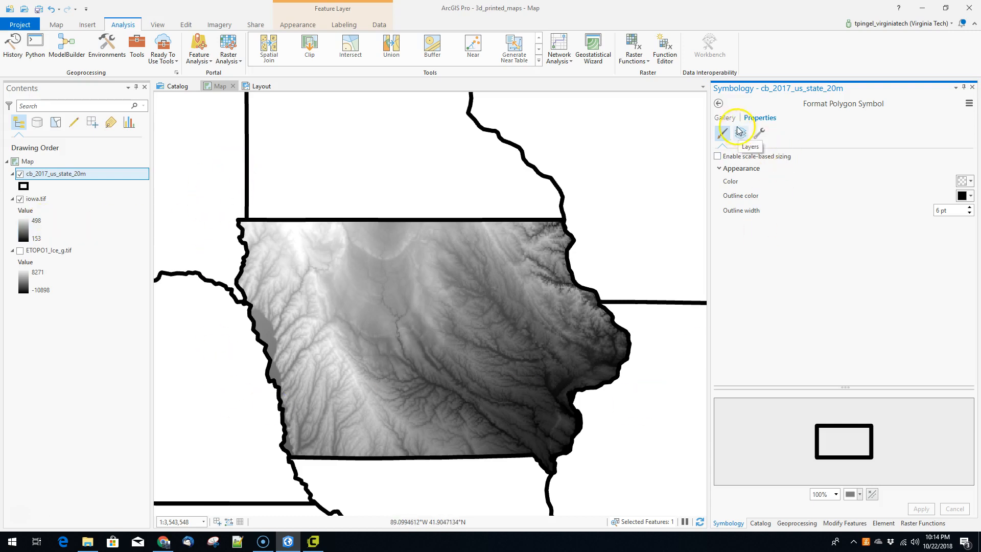
# - Replace the state polygons' outline symbol with the Black fill symbol
pyautogui.click(724, 118)
pyautogui.scroll(-5, 817, 306)
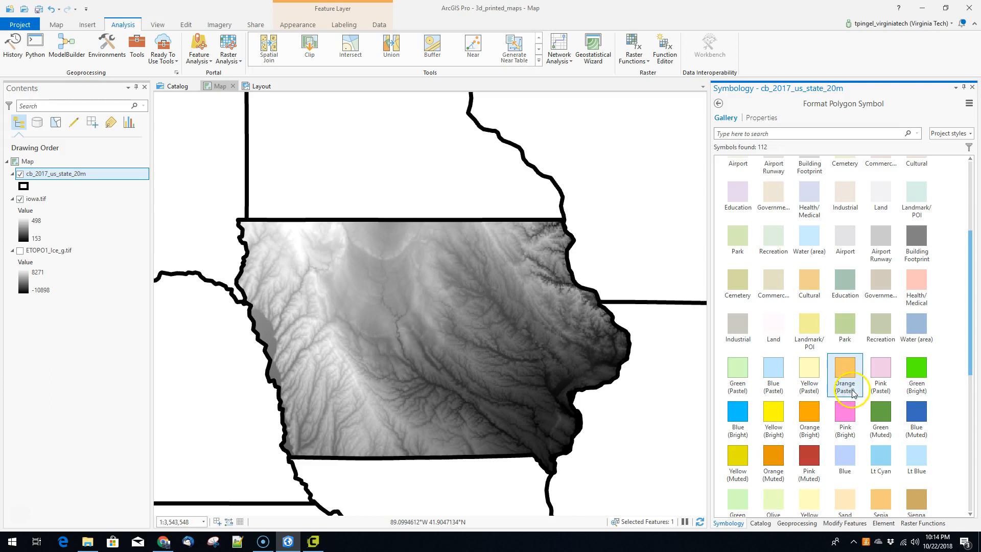
pyautogui.scroll(-4, 852, 393)
pyautogui.click(741, 442)
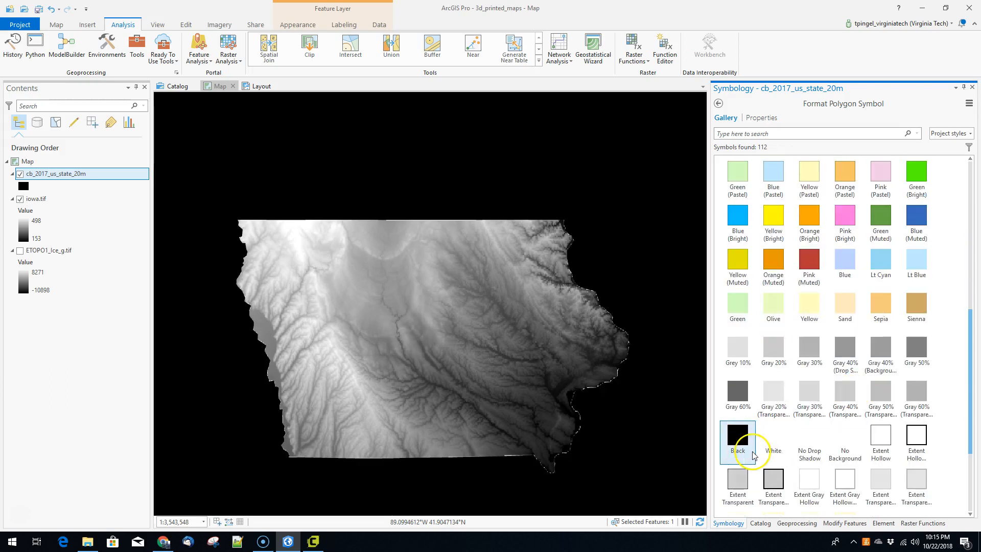
pyautogui.scroll(6, 817, 317)
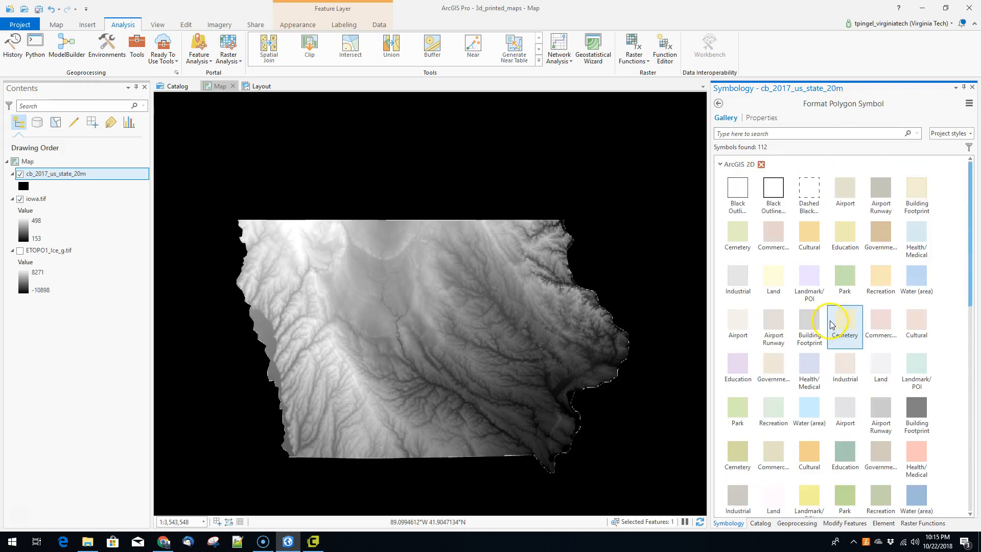
# - Set the outline width of the black state polygons to 5 pt
pyautogui.click(766, 118)
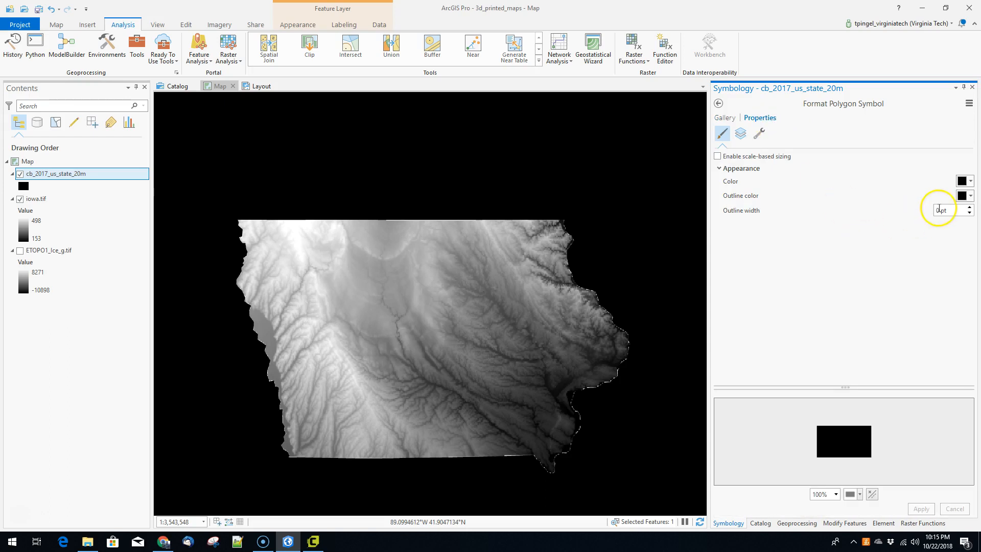
pyautogui.click(972, 210)
pyautogui.click(972, 210)
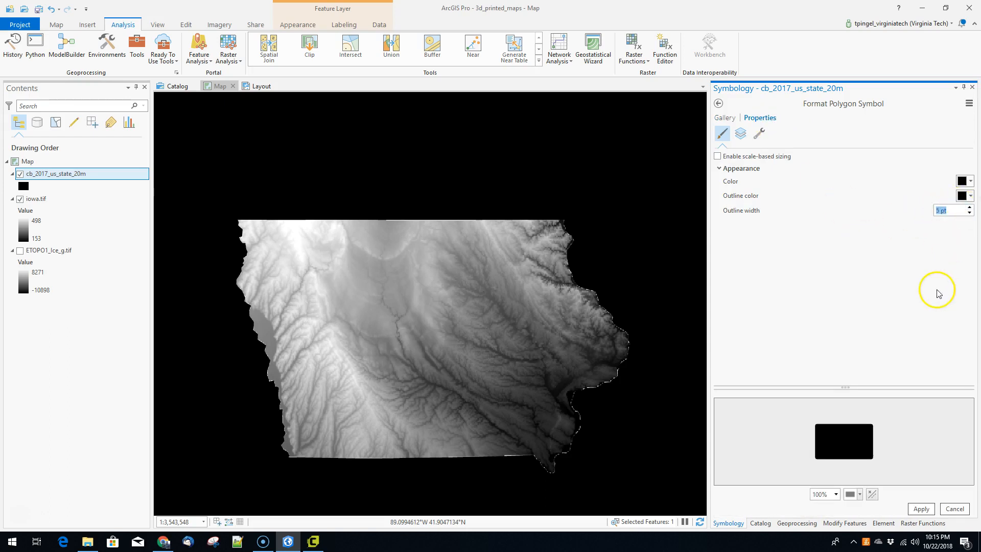
pyautogui.click(910, 512)
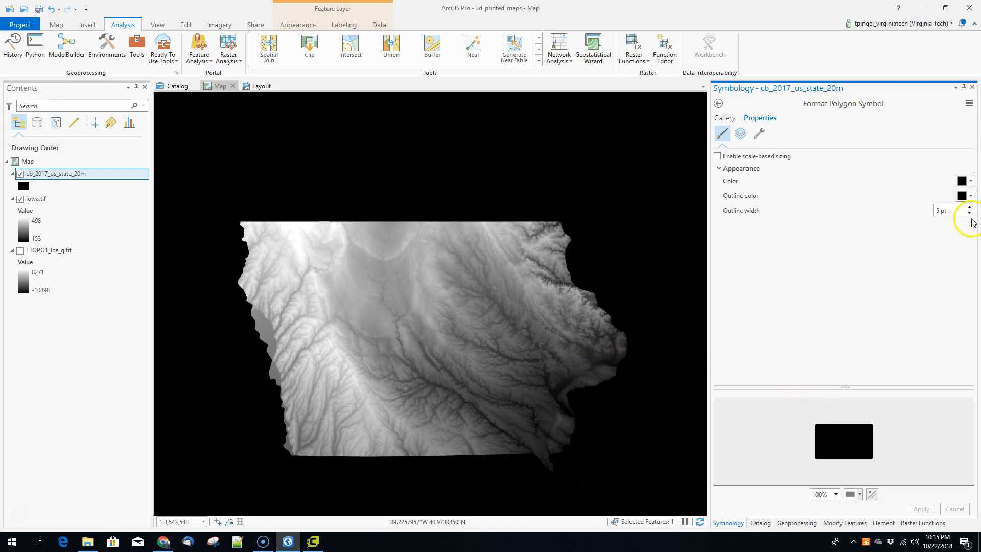
# - Try a 6 pt outline on the black state polygons, then commit 5 pt while switching to the iowa.tif layer
pyautogui.click(921, 509)
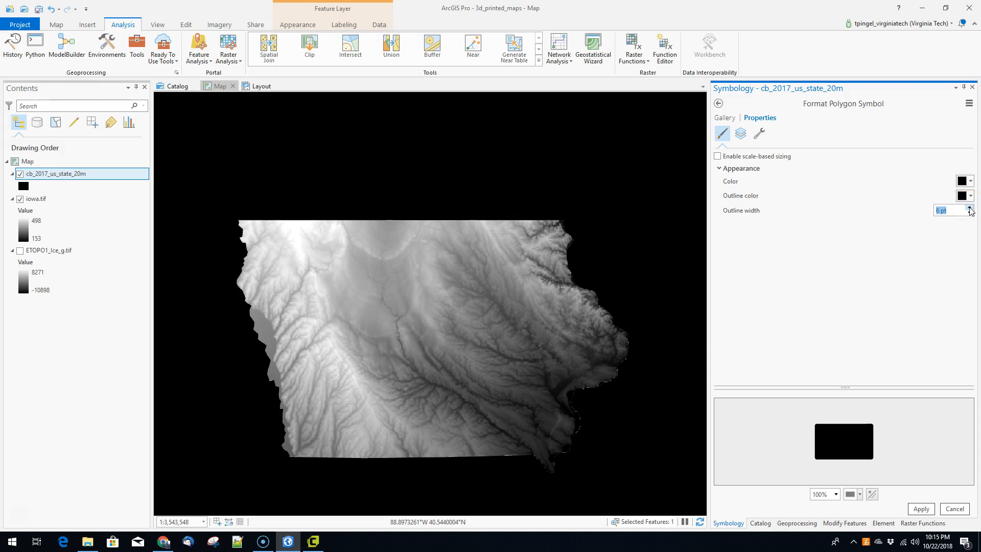
pyautogui.click(920, 510)
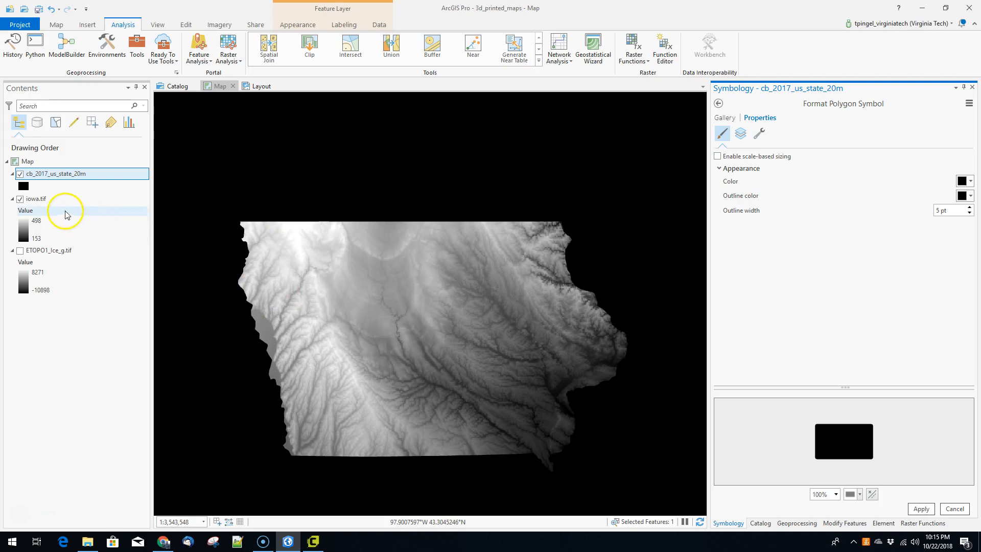
pyautogui.click(38, 198)
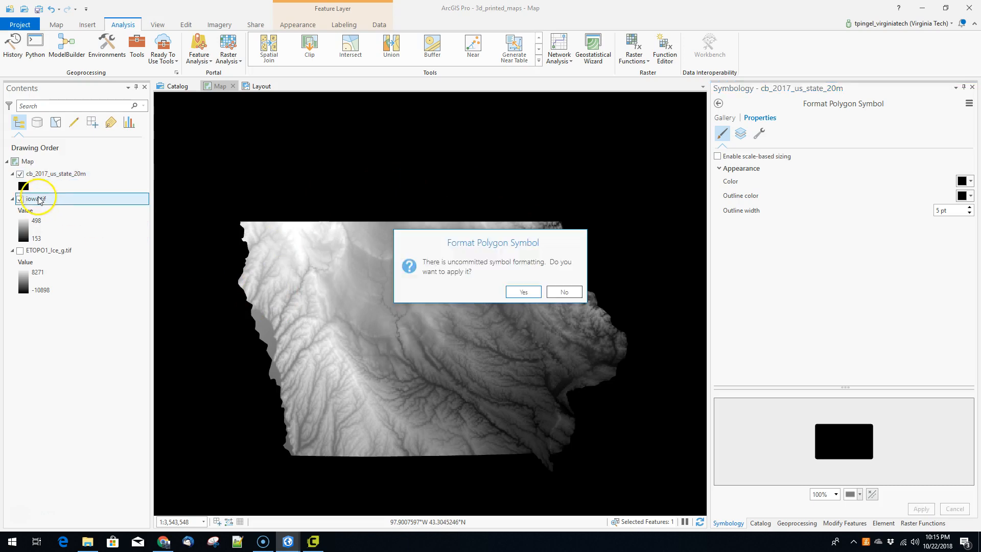
pyautogui.click(524, 293)
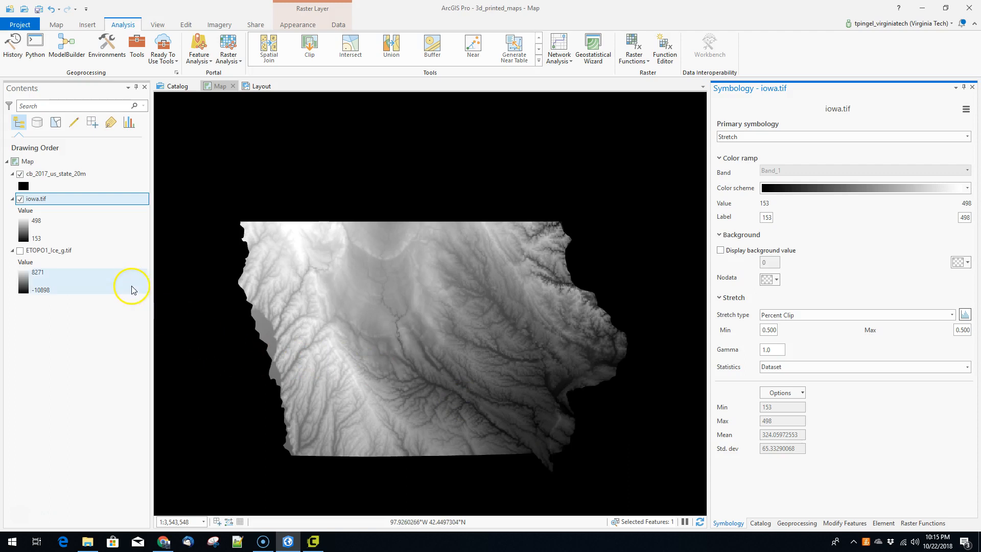
# - Reopen the cb_2017_us_state_20m polygon symbol and apply an outline width of 3 pt
pyautogui.click(57, 174)
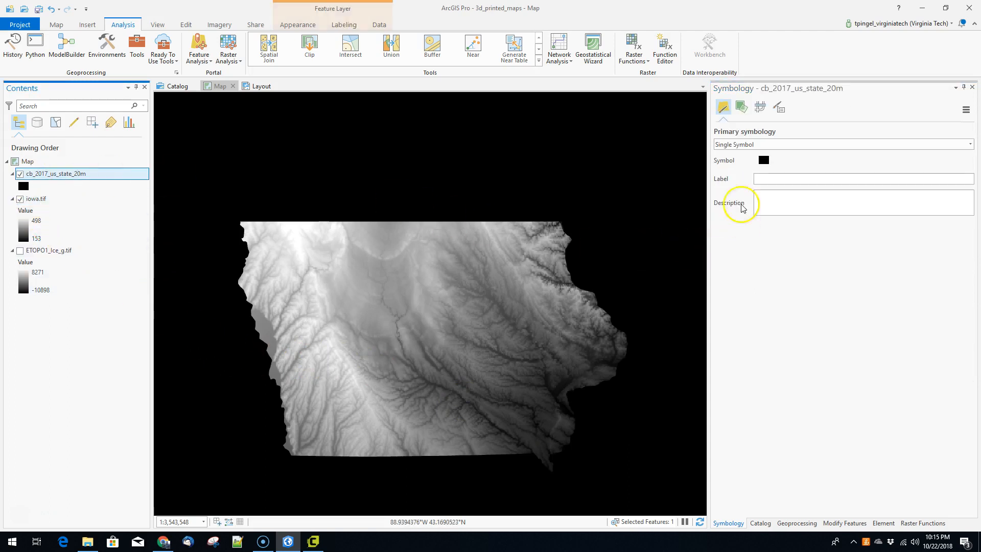
pyautogui.click(762, 160)
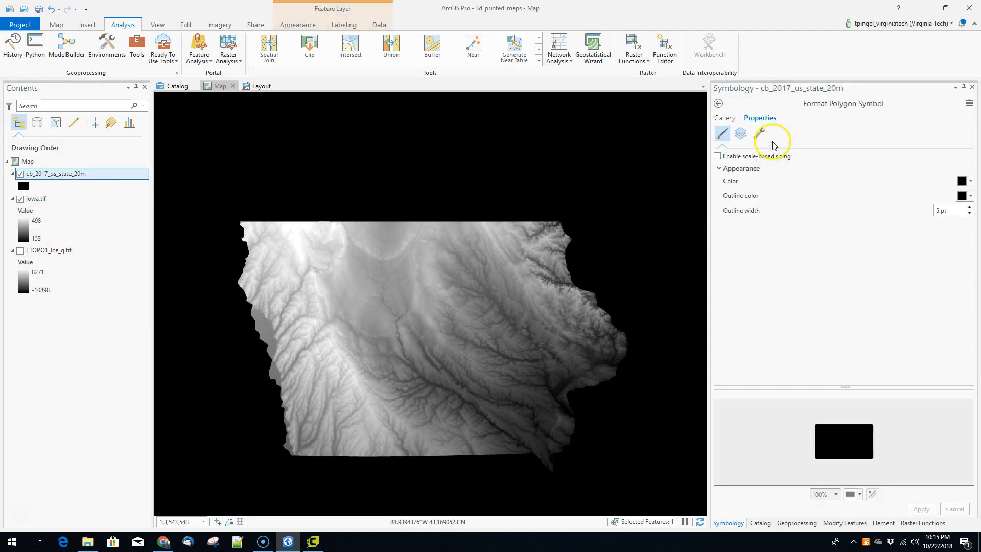
pyautogui.click(970, 214)
pyautogui.click(970, 213)
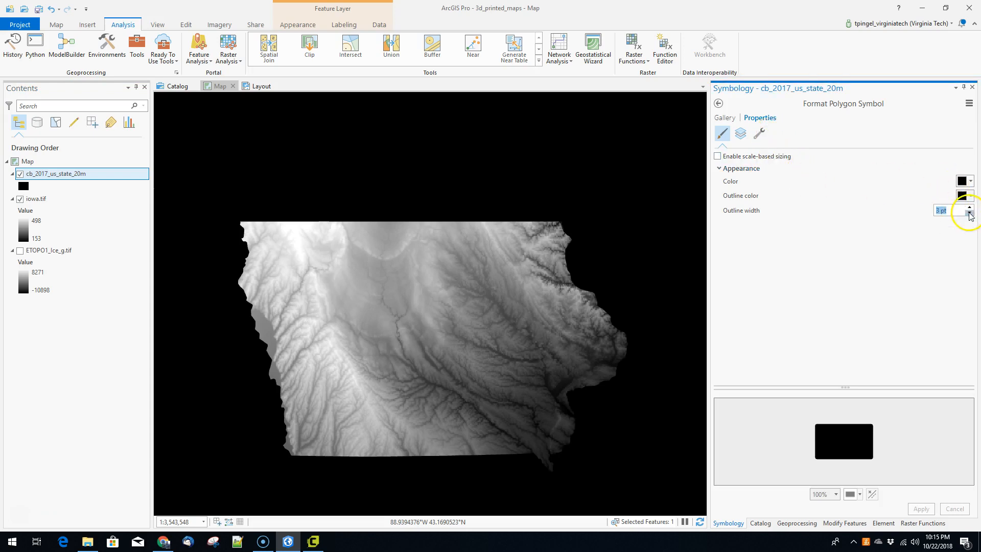
pyautogui.click(926, 510)
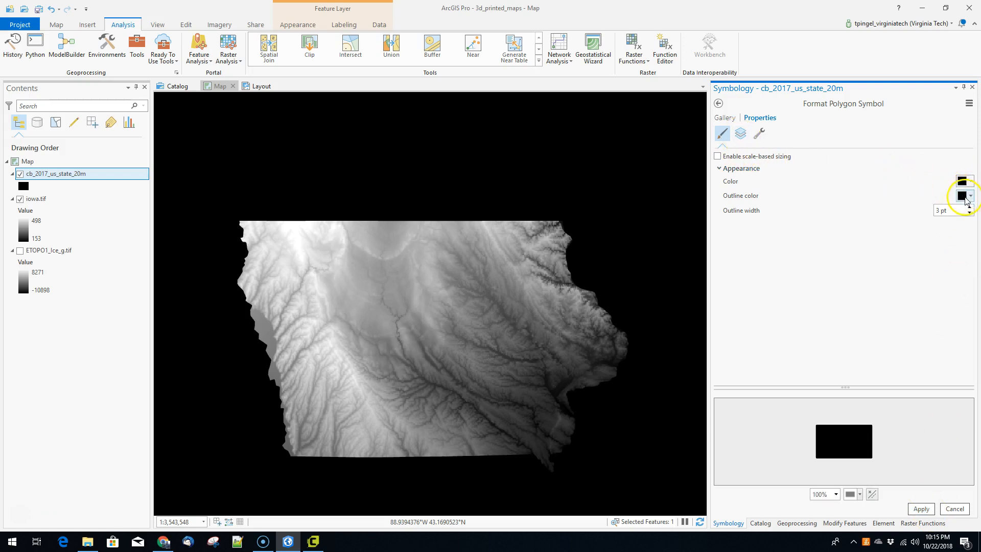
# - Try a 2 pt outline on the state polygons and restore the 3 pt width
pyautogui.click(970, 213)
pyautogui.click(921, 509)
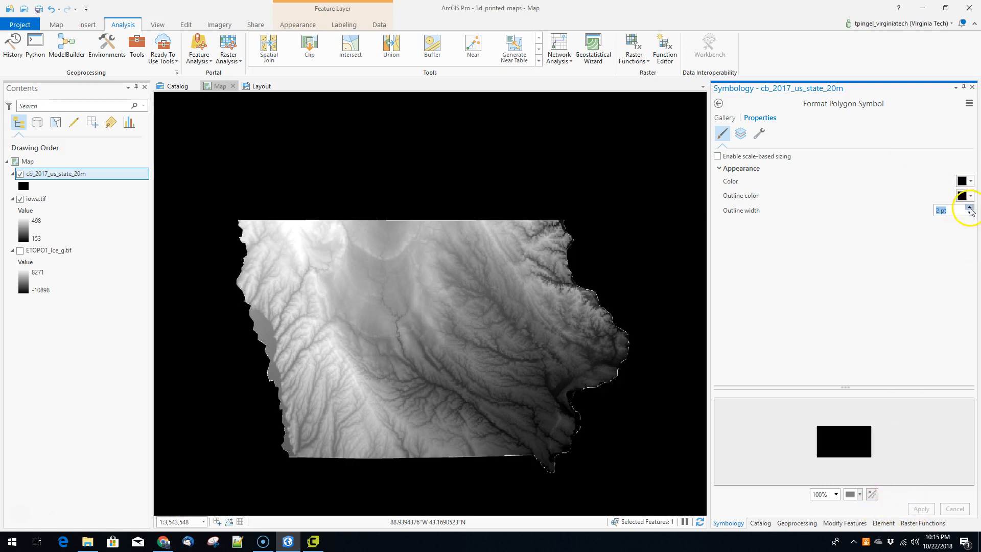
pyautogui.click(921, 508)
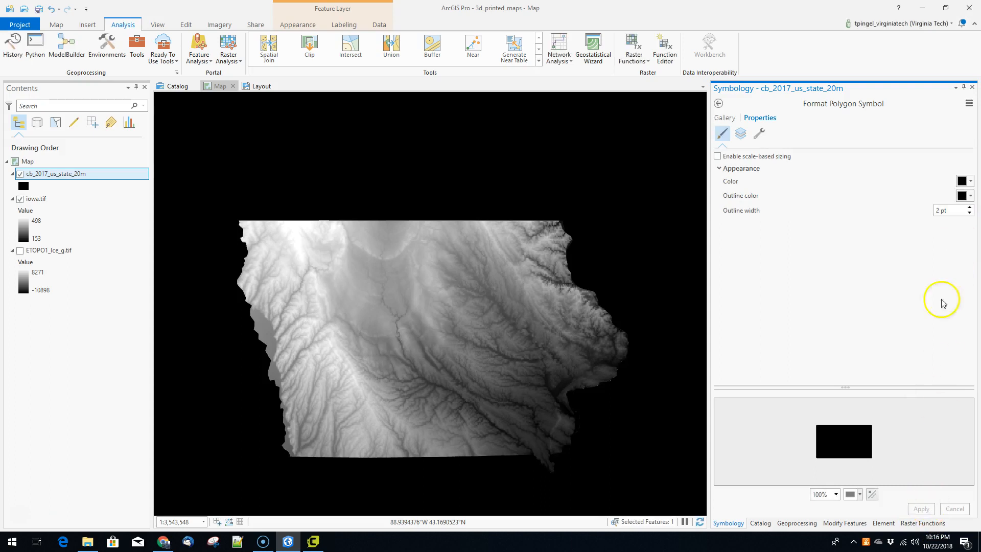
pyautogui.click(920, 508)
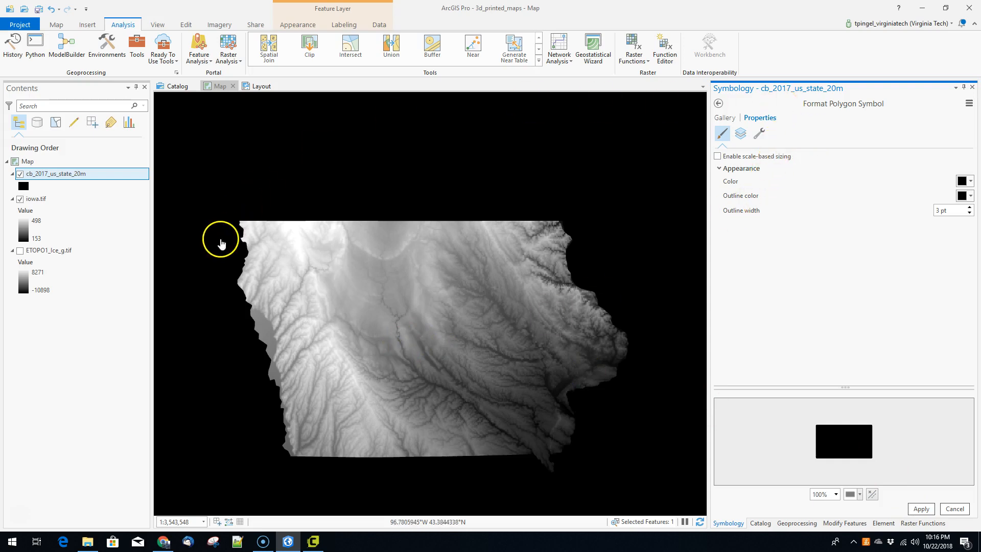
pyautogui.click(921, 509)
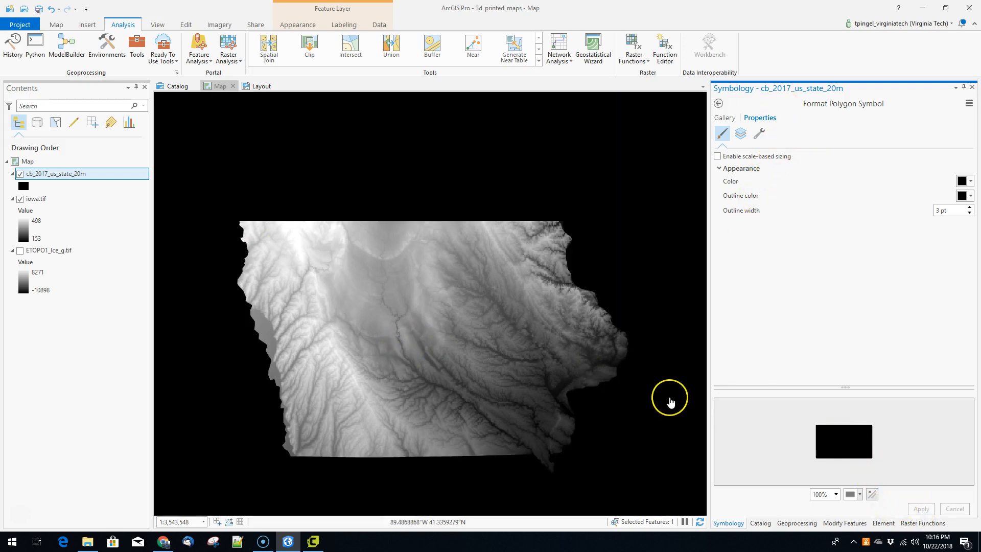
# - Switch to the layout and compare Iowa's location with the ETOPO1_Ice_g.tif layer, turning that layer on and back off
pyautogui.click(36, 198)
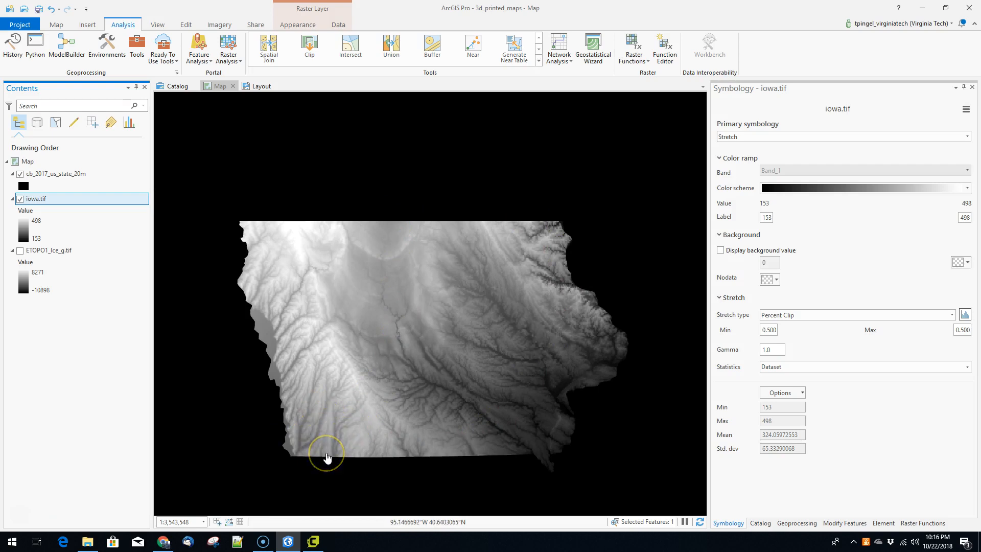
pyautogui.click(261, 86)
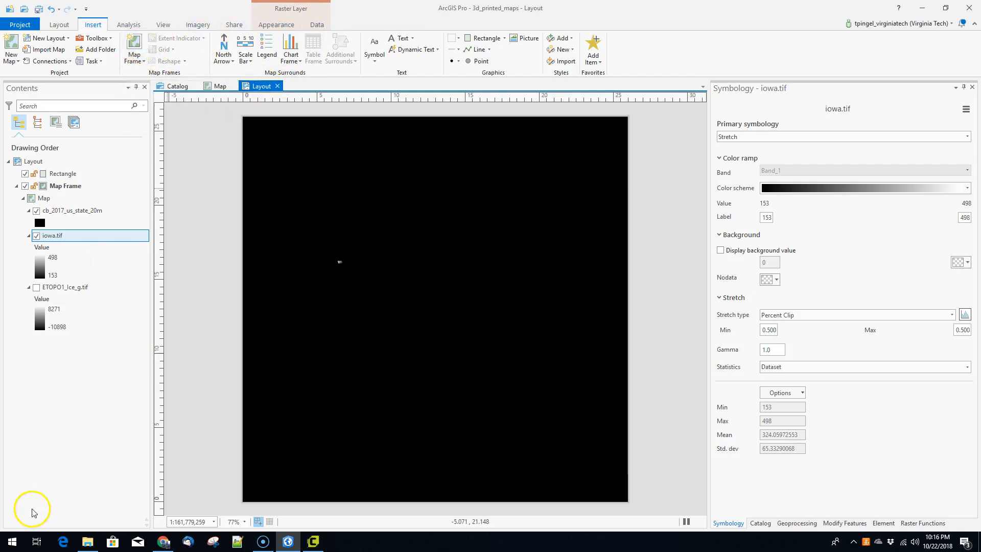
pyautogui.click(192, 77)
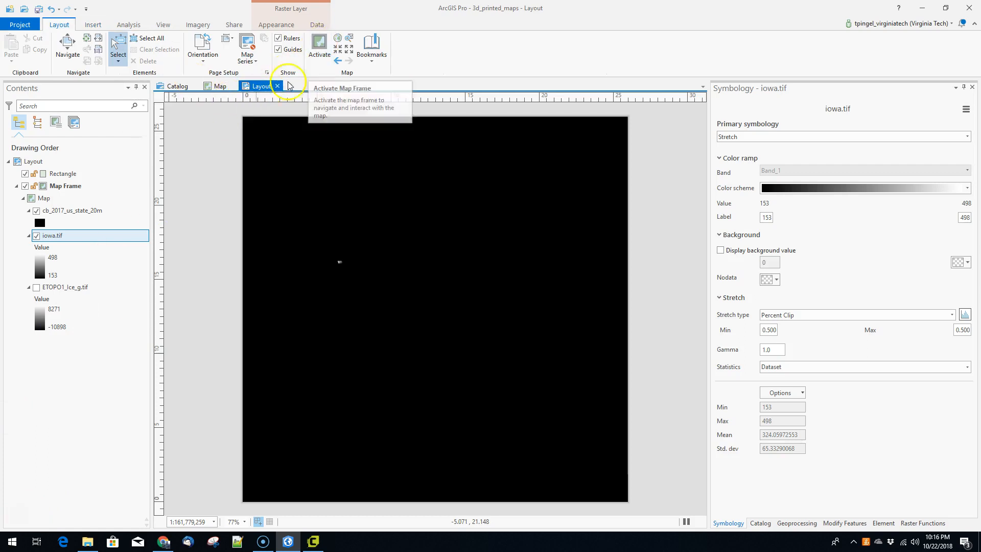
pyautogui.click(37, 288)
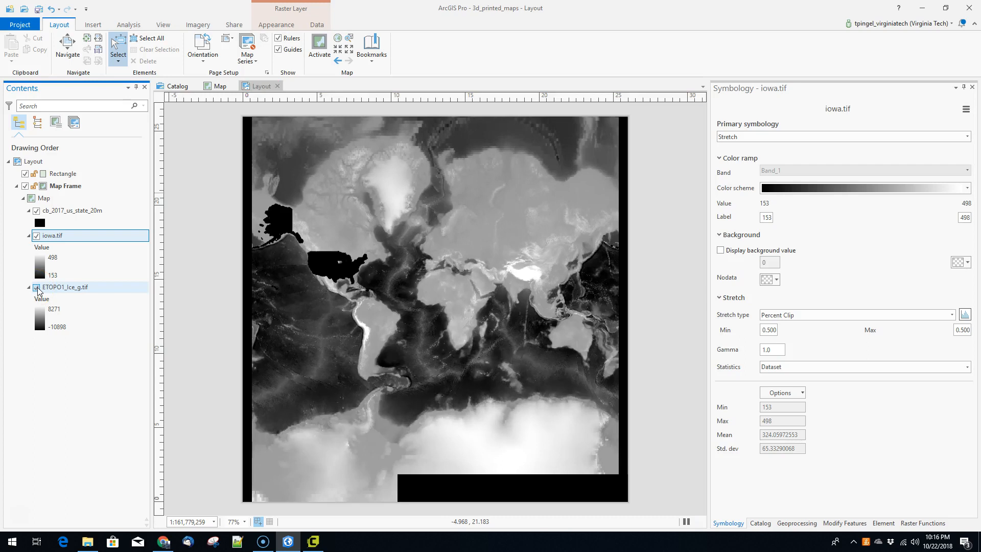
pyautogui.click(36, 288)
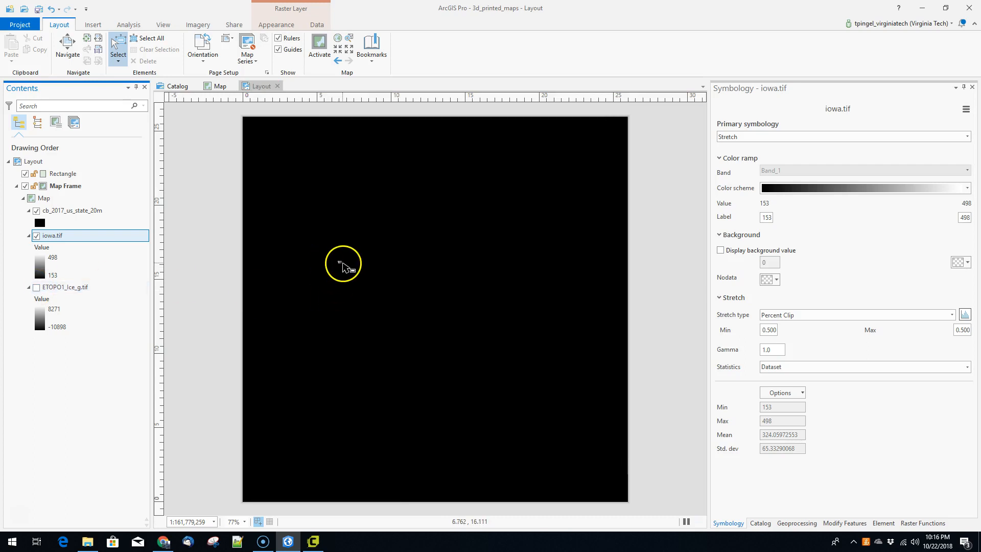
# - Activate the layout's map frame and enlarge the map until Iowa nearly fills the frame's width at 1:2,914,356
pyautogui.click(321, 57)
pyautogui.click(403, 165)
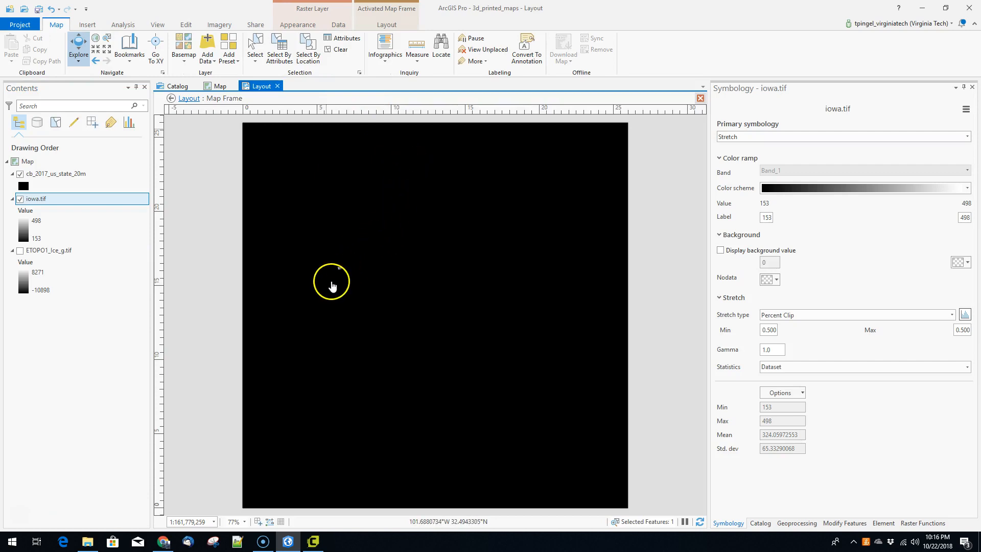
pyautogui.scroll(4, 338, 270)
pyautogui.moveTo(365, 253); pyautogui.dragTo(421, 343)
pyautogui.scroll(5, 453, 337)
pyautogui.scroll(4, 449, 313)
pyautogui.scroll(2, 473, 314)
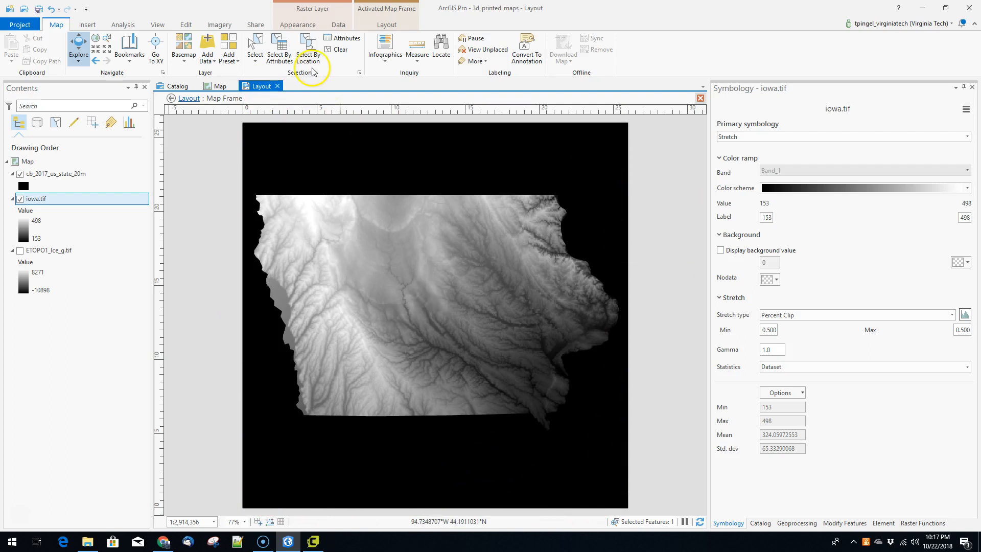
# - Save the project and close the map frame activation
pyautogui.click(38, 9)
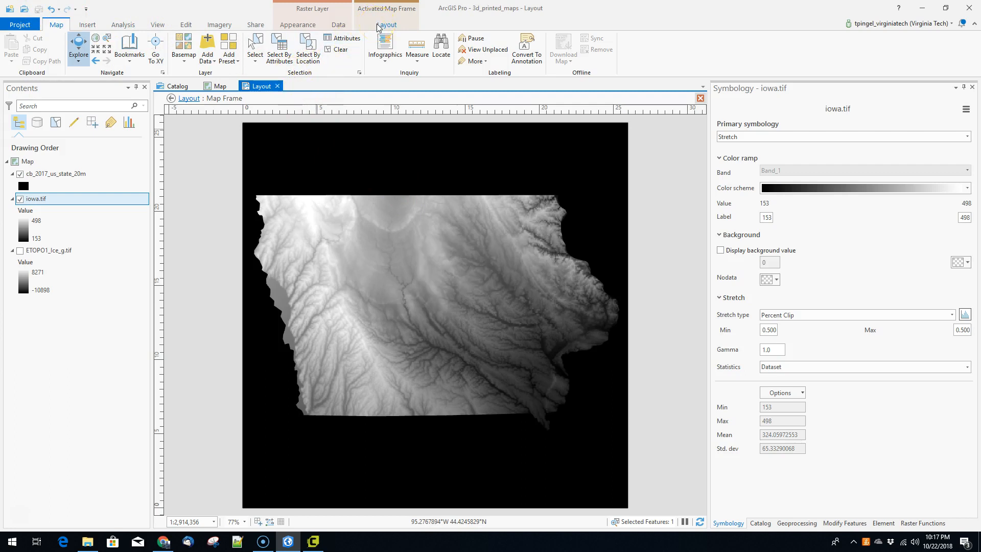
pyautogui.click(26, 507)
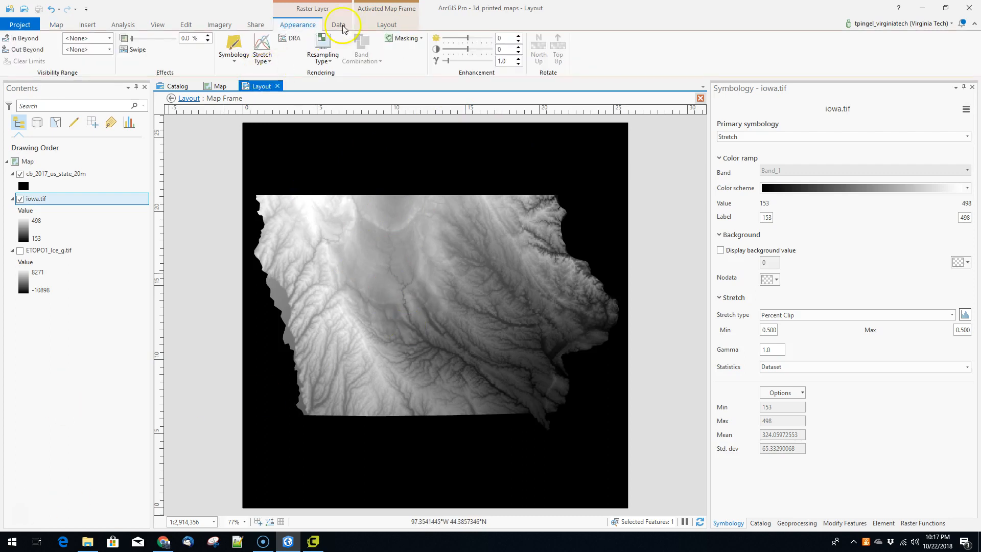
pyautogui.click(399, 17)
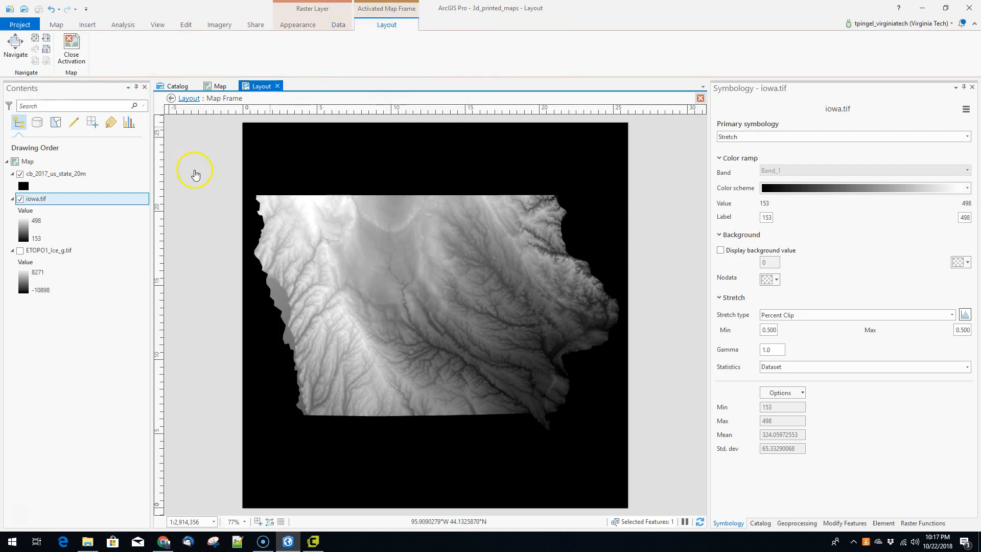
pyautogui.click(72, 47)
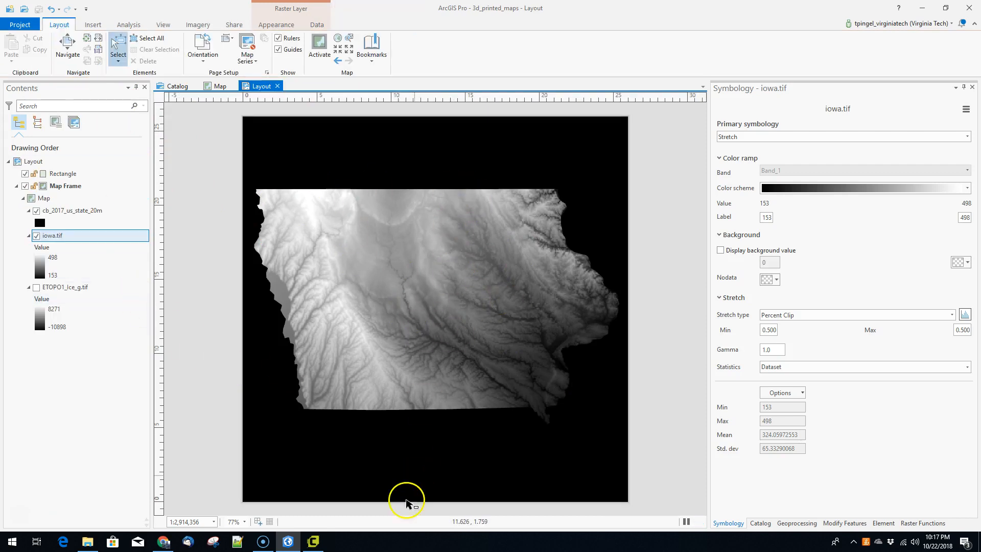
# - Export the layout to the Temp2 folder as a 100 DPI PNG named iowa.png
pyautogui.click(317, 26)
pyautogui.scroll(2, 282, 39)
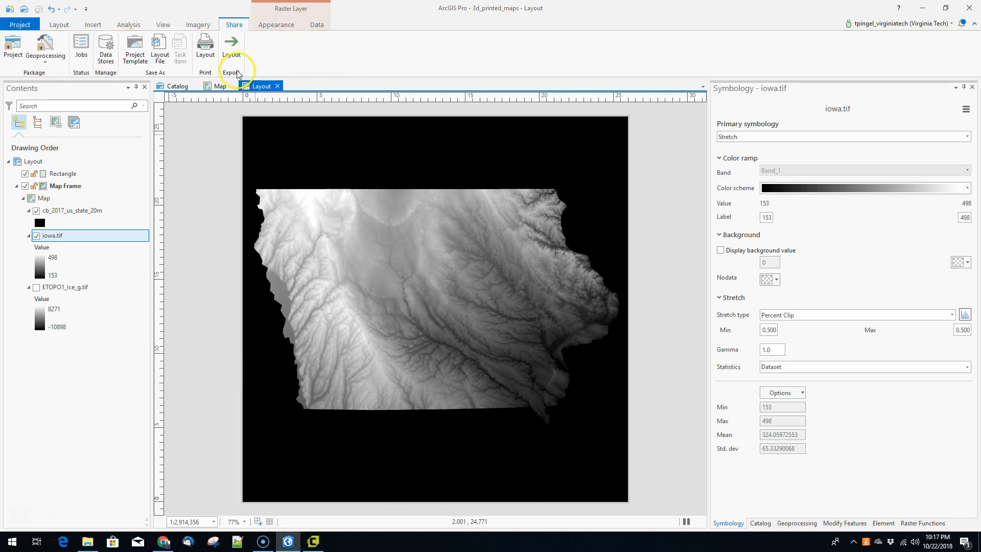
pyautogui.click(232, 44)
pyautogui.write('iowa.png')
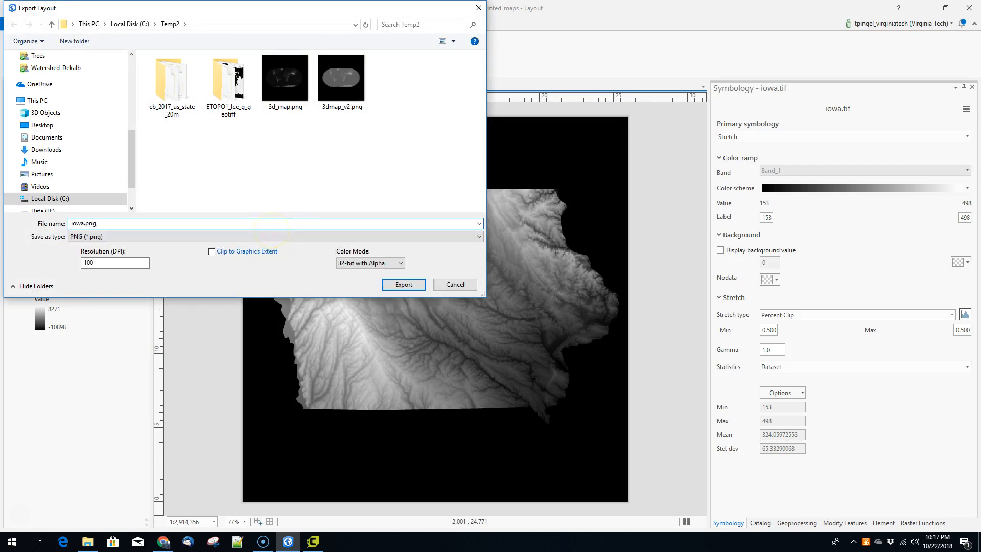
pyautogui.click(414, 284)
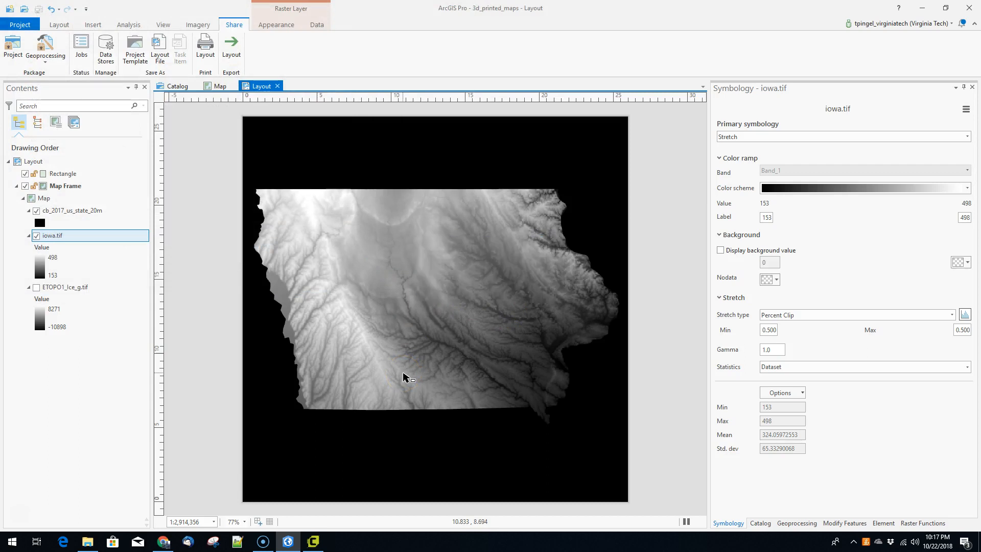
# - Switch to Cura and start a new project, discarding the world map model on the build plate
pyautogui.click(313, 541)
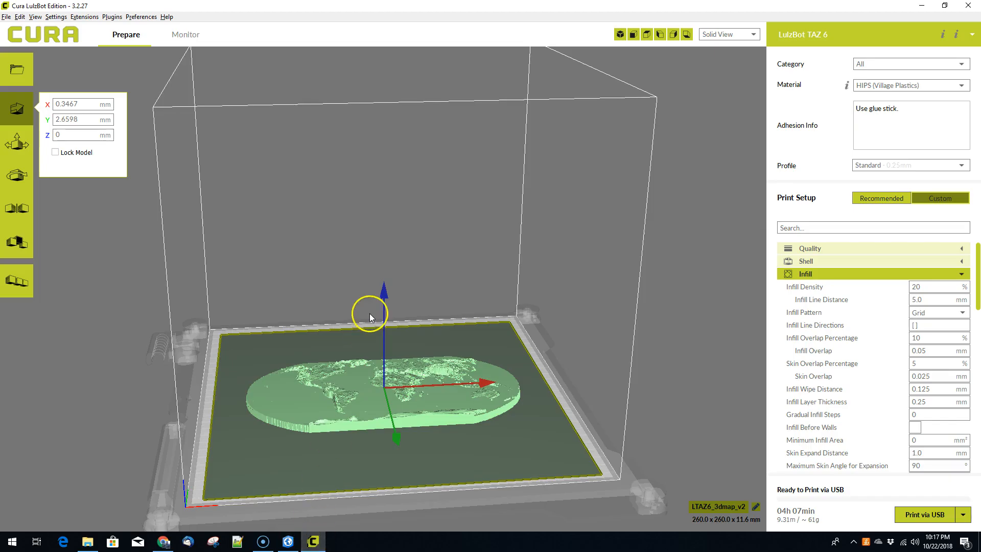
pyautogui.click(7, 16)
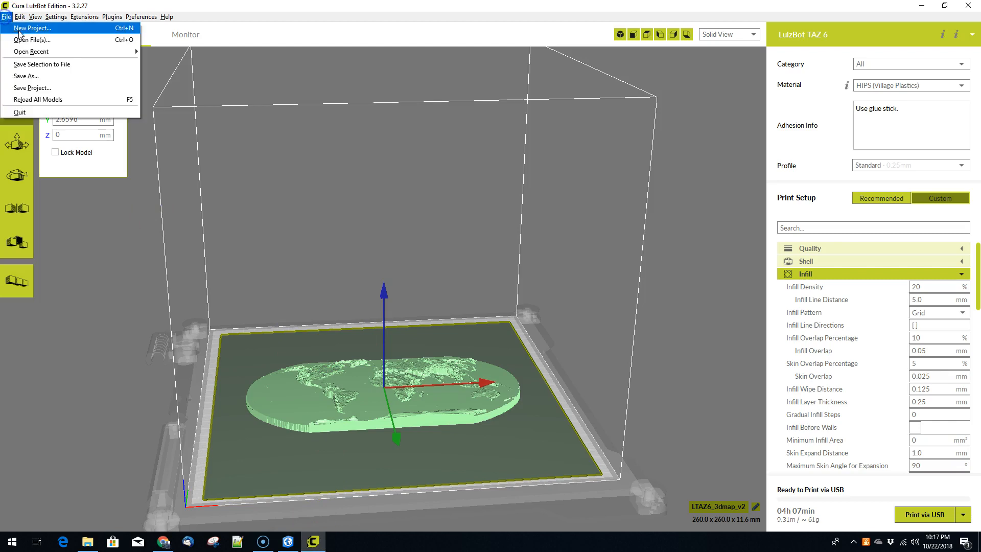
pyautogui.click(23, 24)
pyautogui.click(547, 276)
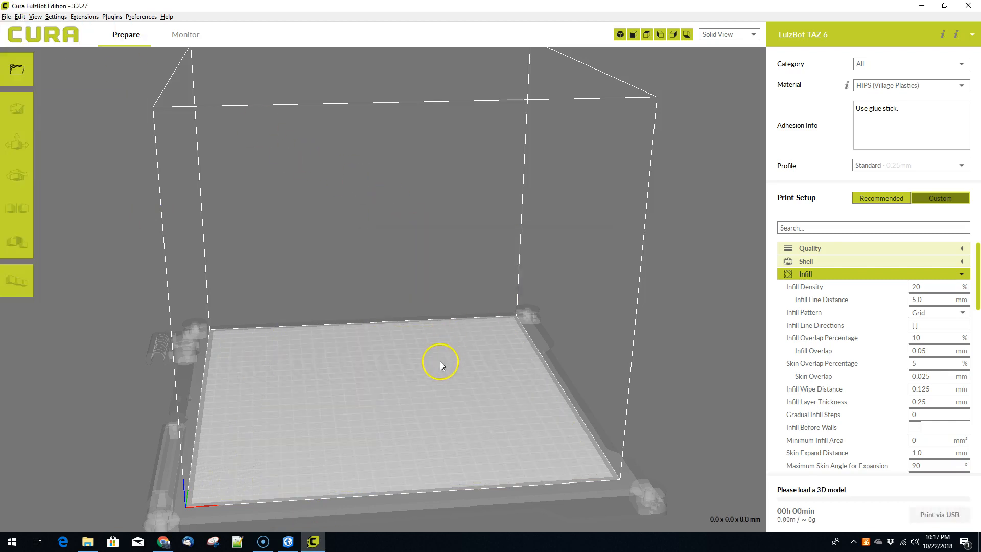
# - Open iowa.png from the Temp2 folder and convert it with a height of 15 mm, a width of 260 mm and lighter as higher
pyautogui.click(88, 541)
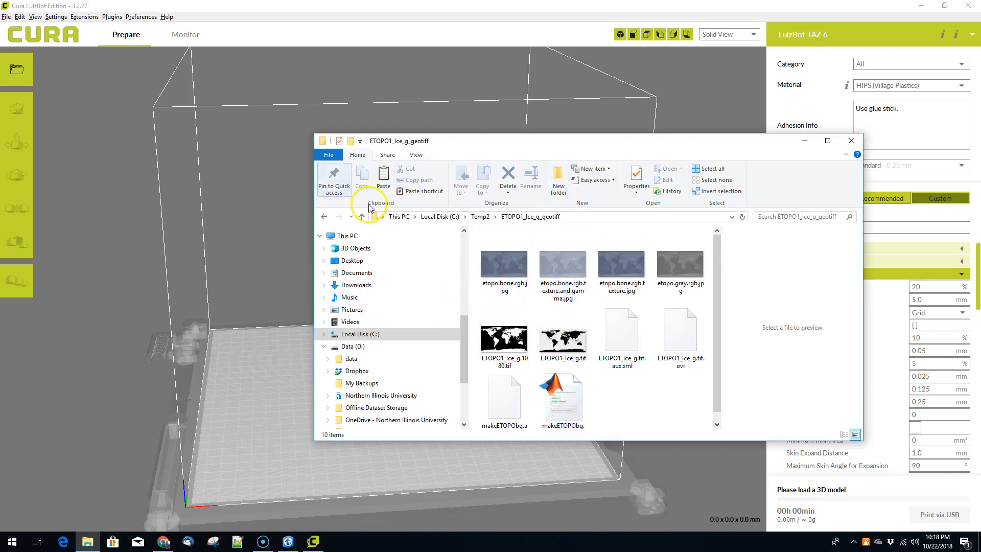
pyautogui.click(6, 16)
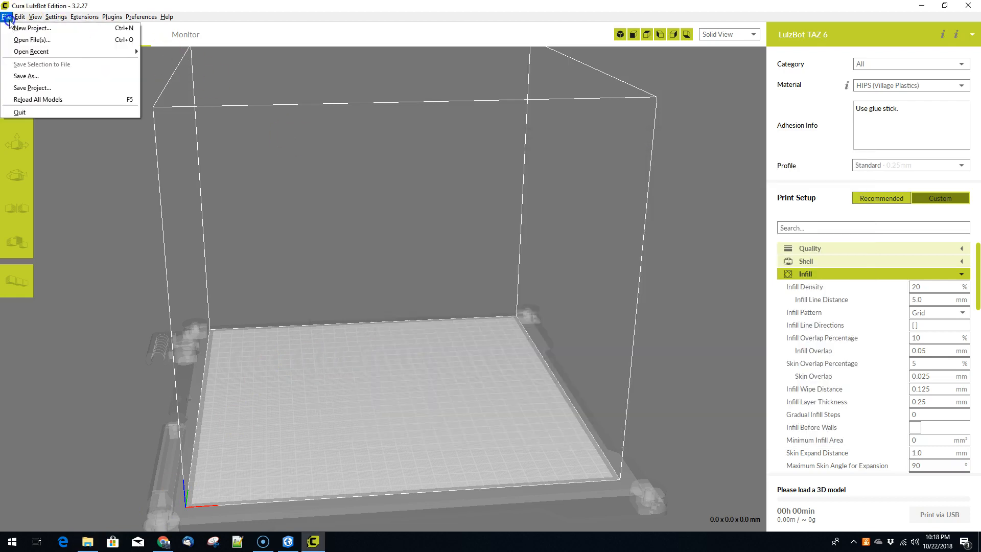
pyautogui.click(28, 41)
pyautogui.click(342, 105)
pyautogui.click(405, 270)
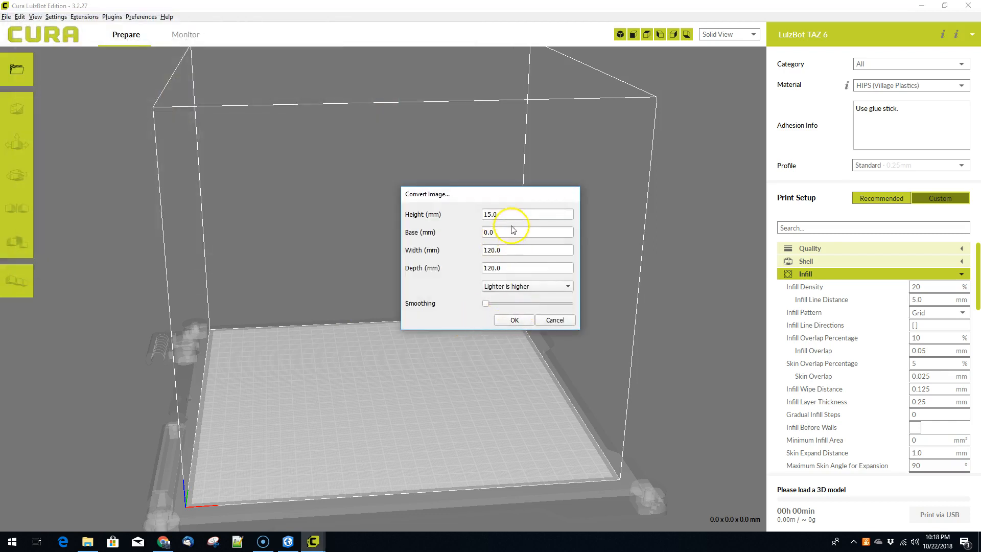
pyautogui.click(437, 250)
pyautogui.write('260')
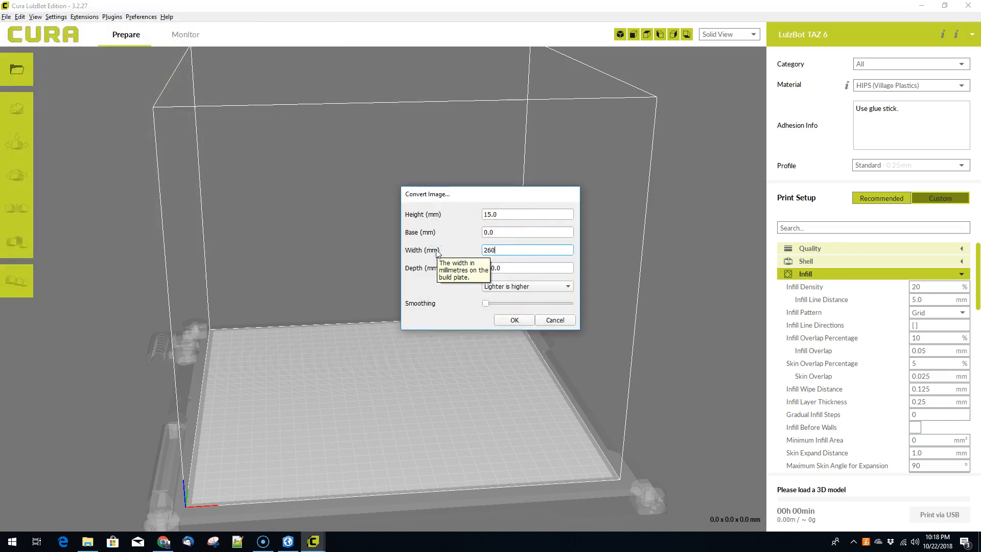
pyautogui.click(513, 320)
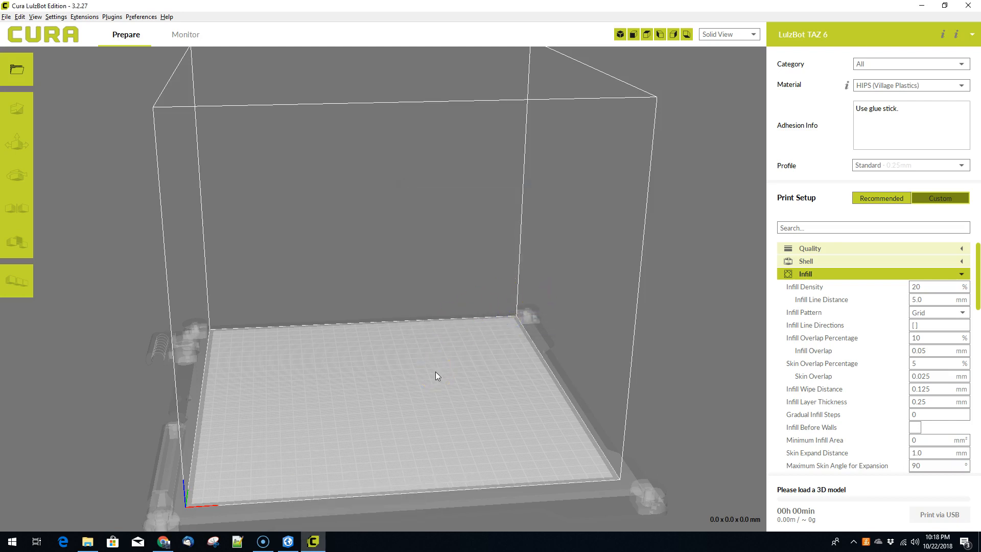
# - Move the Iowa model onto the build plate, nearly centred at about X -1.7 mm and Y 2.1 mm
pyautogui.click(473, 385)
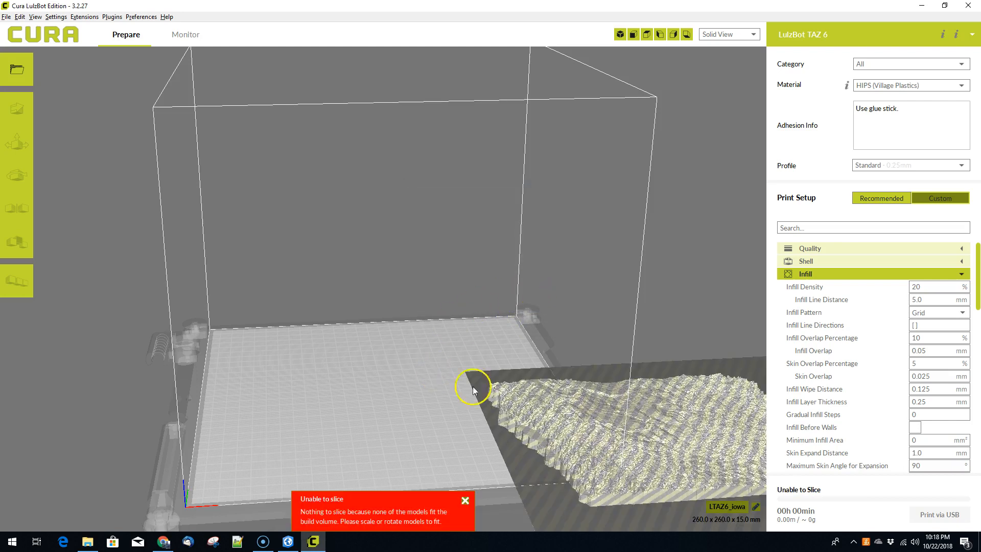
pyautogui.moveTo(404, 412); pyautogui.dragTo(371, 414)
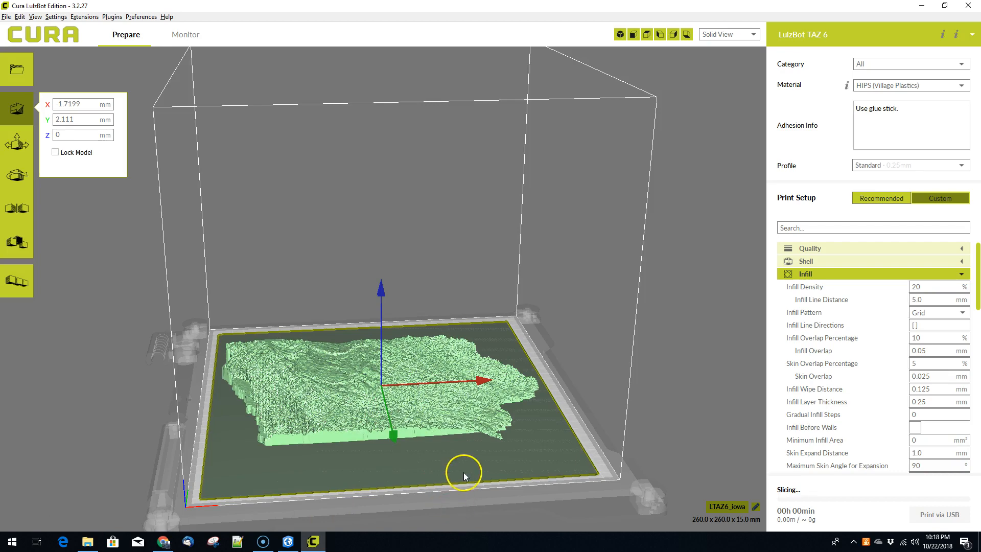
pyautogui.moveTo(529, 500); pyautogui.dragTo(338, 532)
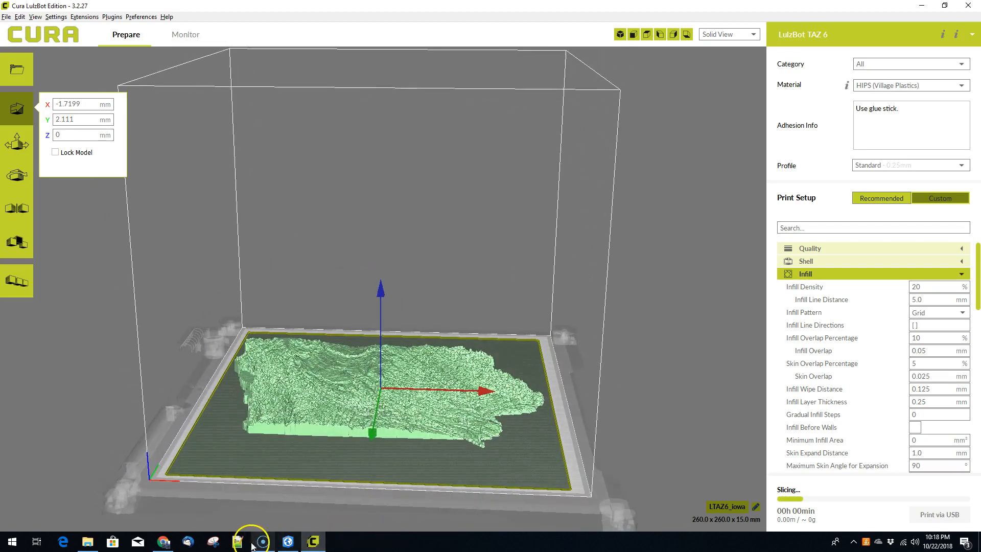
# - Compare the Iowa model with the ArcGIS Pro layout and examine its relief and edge thickness from several sides in Cura
pyautogui.click(286, 547)
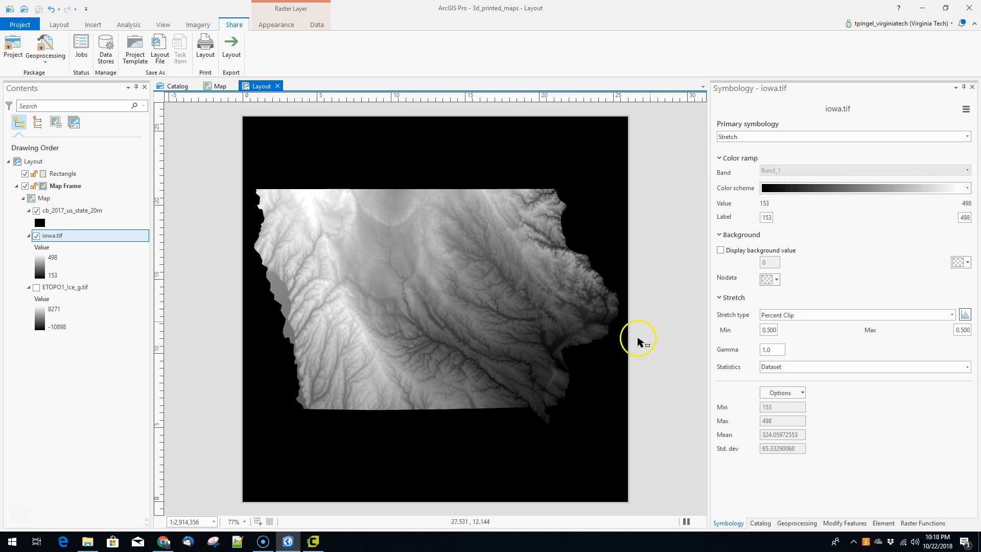
pyautogui.click(321, 532)
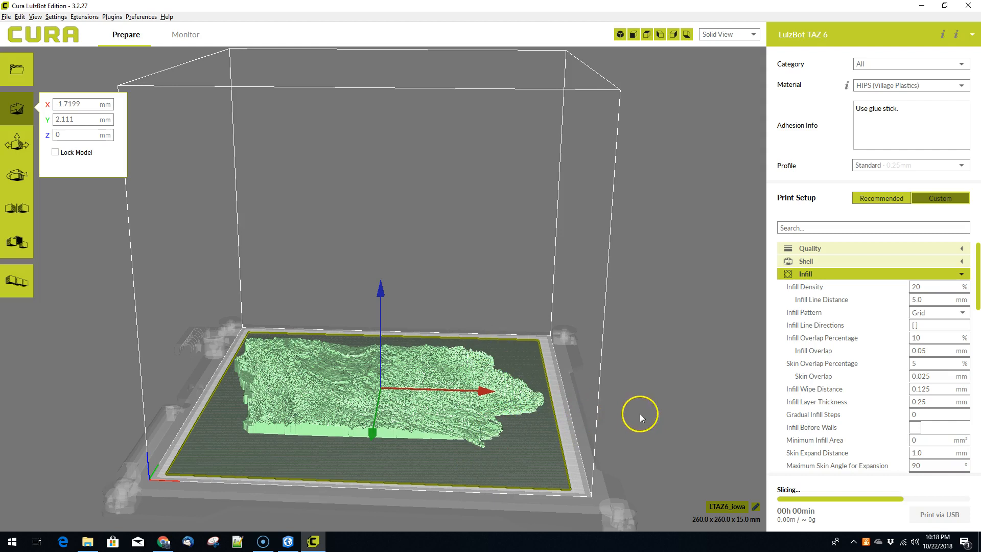
pyautogui.rightClick(617, 417)
pyautogui.click(634, 354)
pyautogui.moveTo(634, 354); pyautogui.dragTo(574, 353)
pyautogui.click(572, 375)
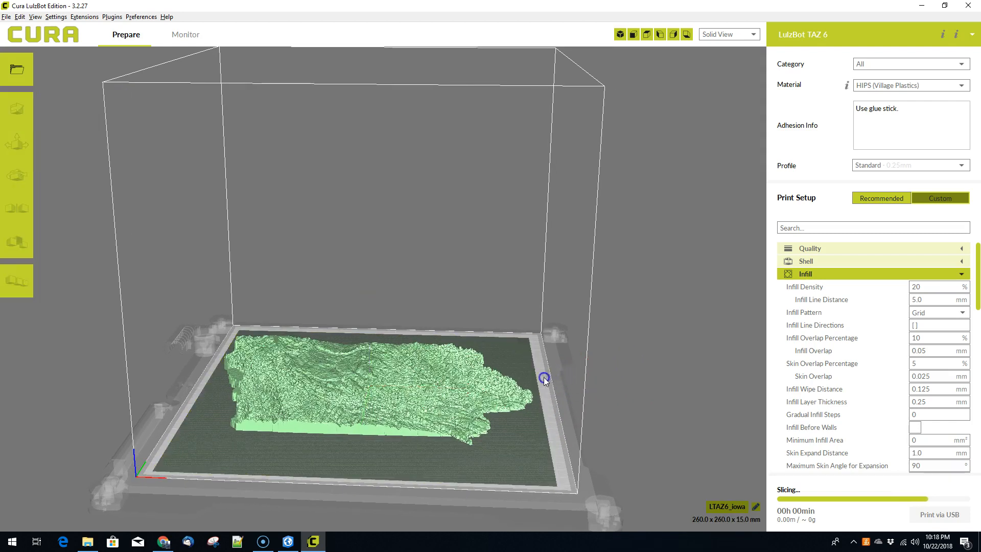
pyautogui.moveTo(590, 423); pyautogui.dragTo(559, 408)
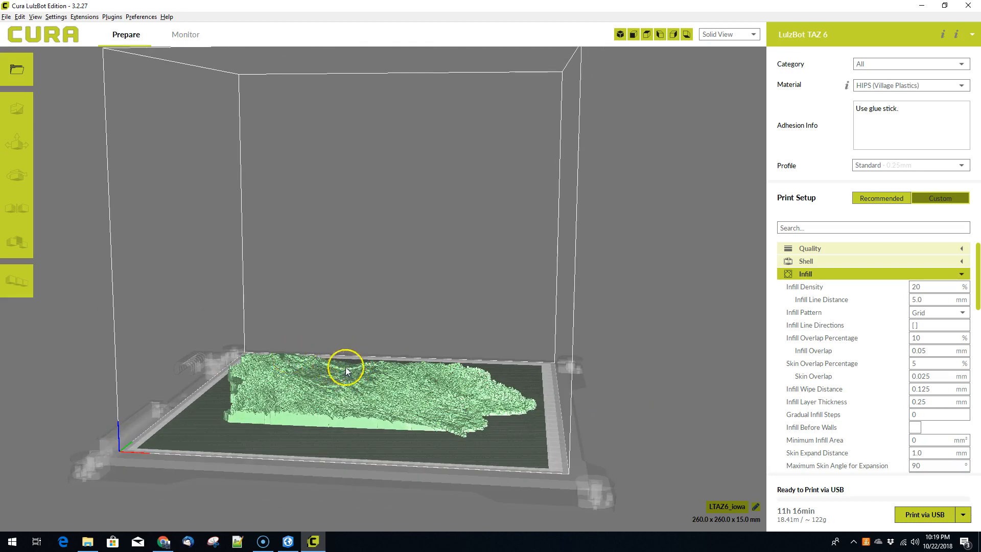
pyautogui.moveTo(619, 409); pyautogui.dragTo(449, 416)
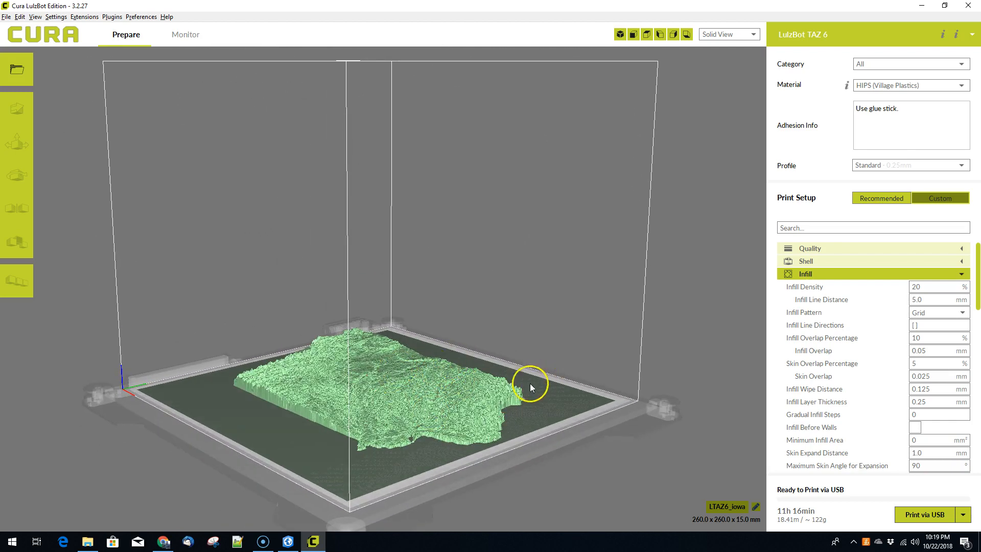
pyautogui.moveTo(551, 493); pyautogui.dragTo(567, 461)
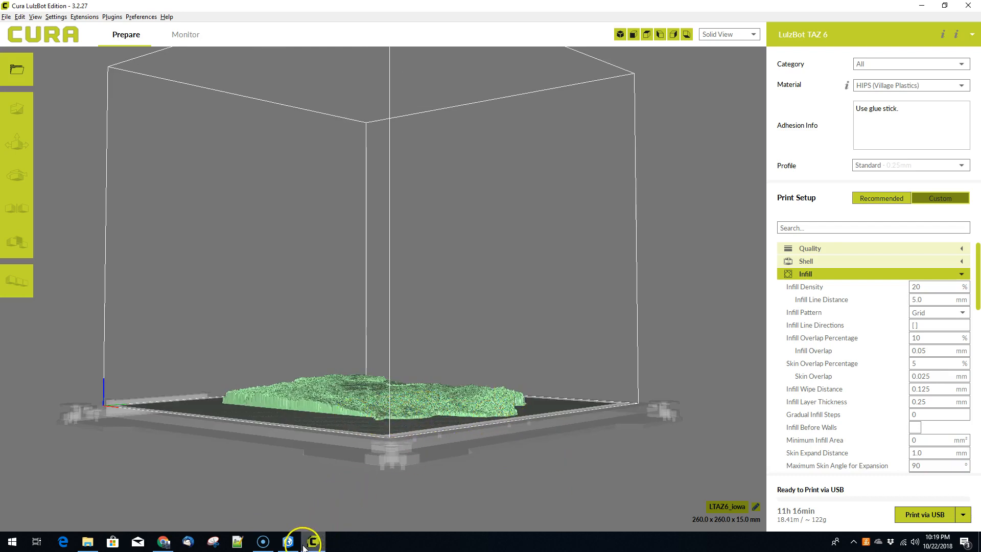
# - Switch to ArcGIS Pro and set the iowa.tif stretch type to Minimum Maximum
pyautogui.click(287, 541)
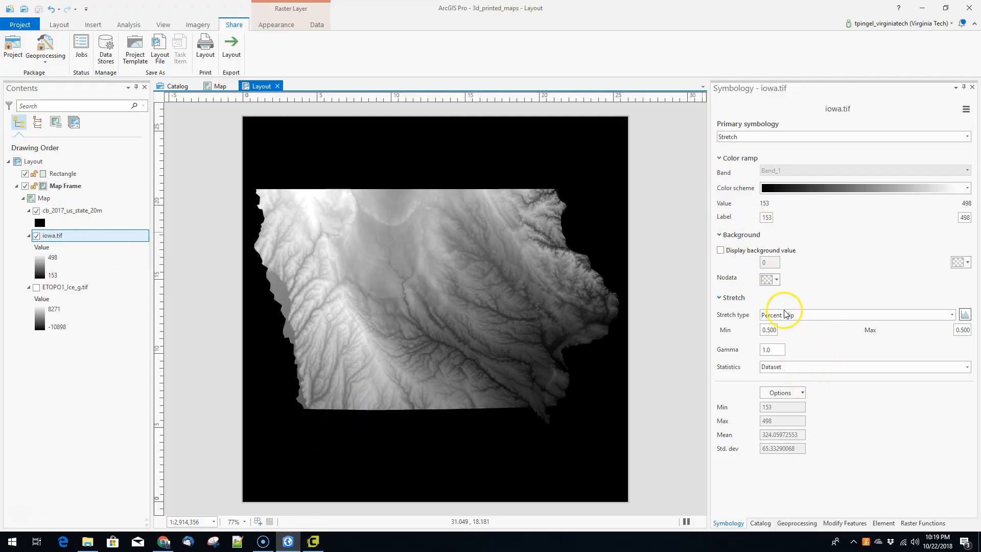
pyautogui.click(794, 313)
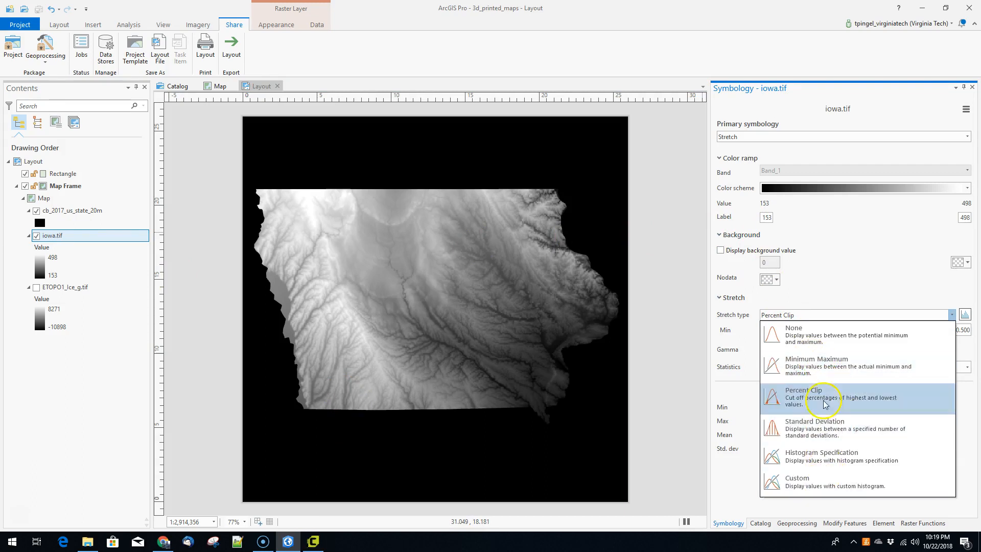
pyautogui.click(832, 368)
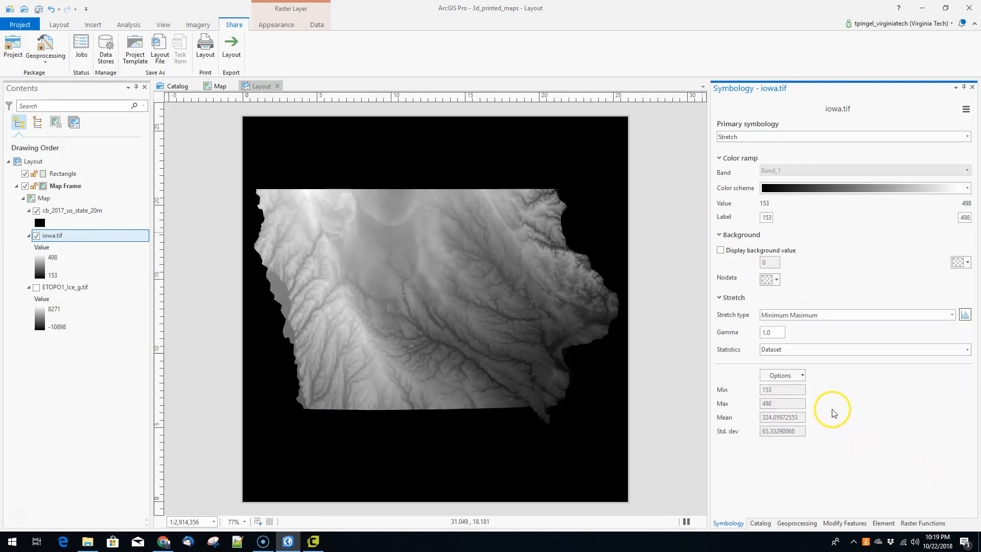
# - Change the iowa.tif stretch statistics to Custom and set the minimum value to 100
pyautogui.click(793, 376)
pyautogui.click(801, 350)
pyautogui.click(801, 350)
pyautogui.click(801, 412)
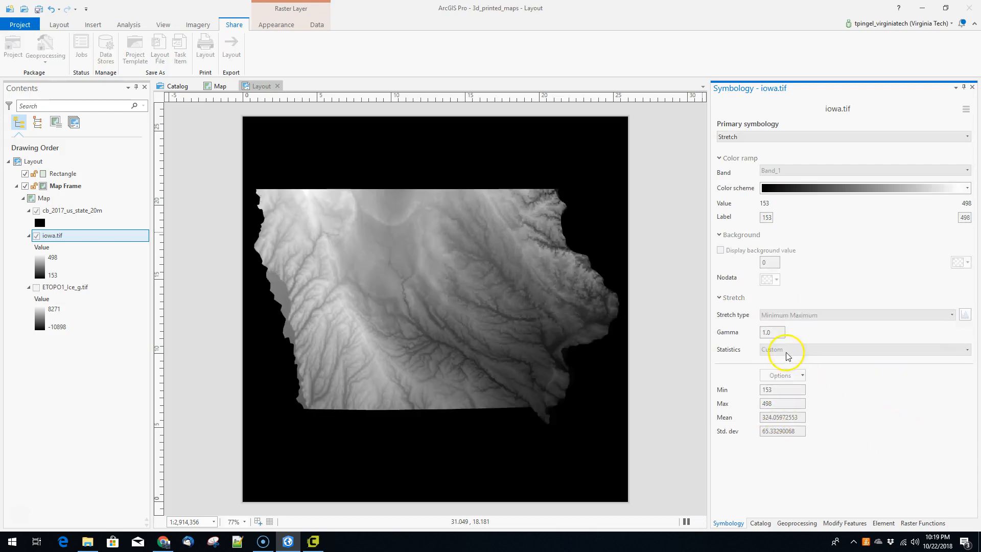
pyautogui.click(765, 389)
pyautogui.doubleClick(764, 389)
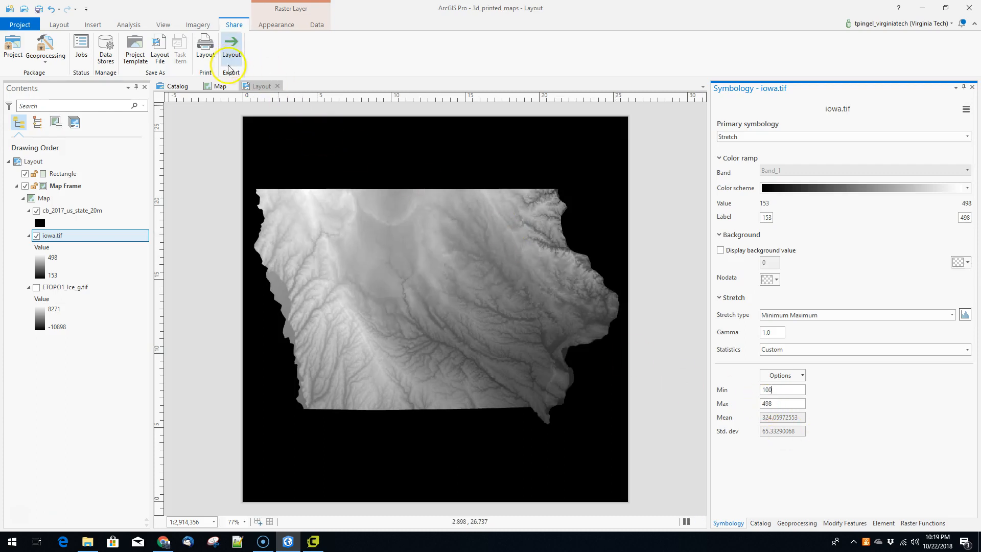
# - Export the layout as a 100 DPI PNG, replacing the existing iowa.png in the Temp2 folder
pyautogui.click(232, 49)
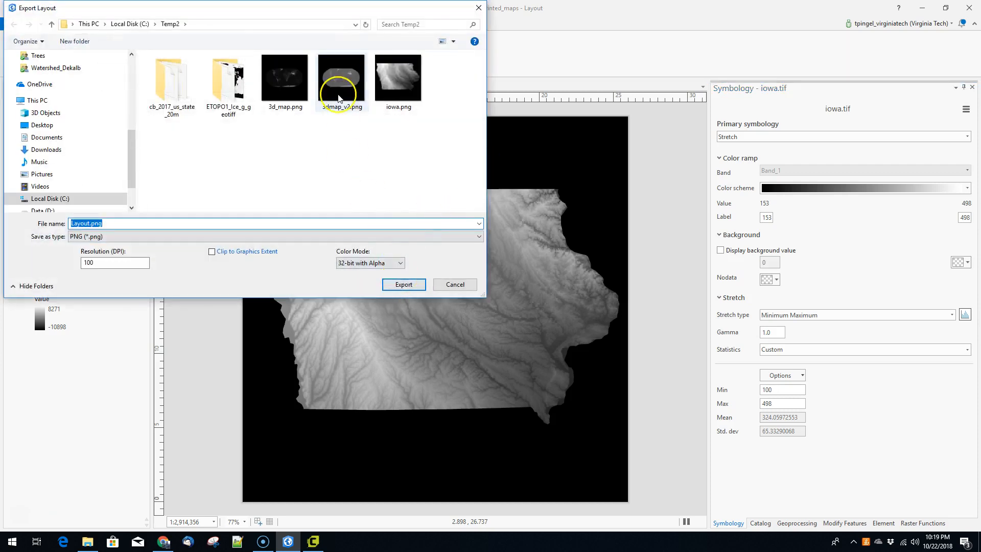
pyautogui.click(398, 81)
pyautogui.click(404, 284)
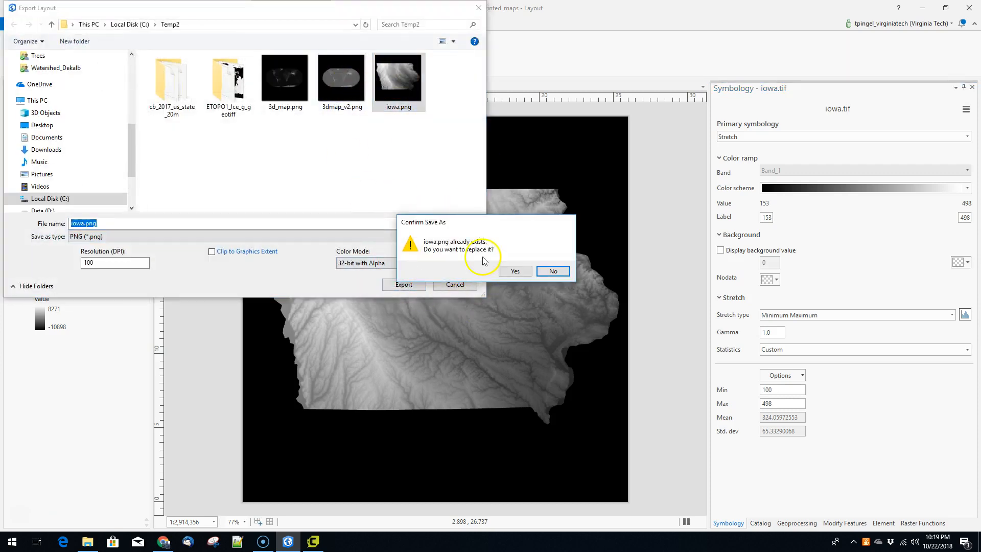
pyautogui.click(510, 267)
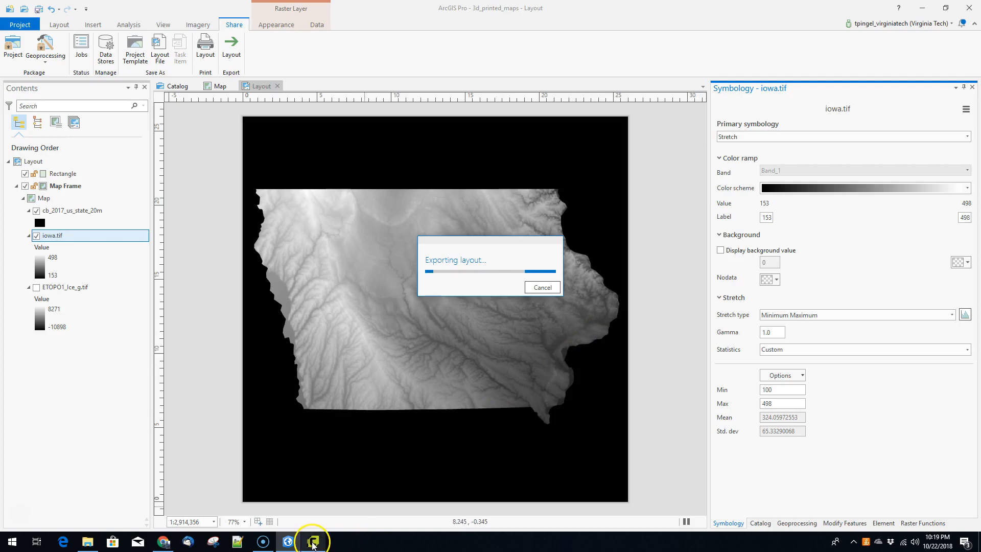
# - Switch to Cura and start a new project, discarding the earlier Iowa model
pyautogui.click(313, 540)
pyautogui.click(6, 16)
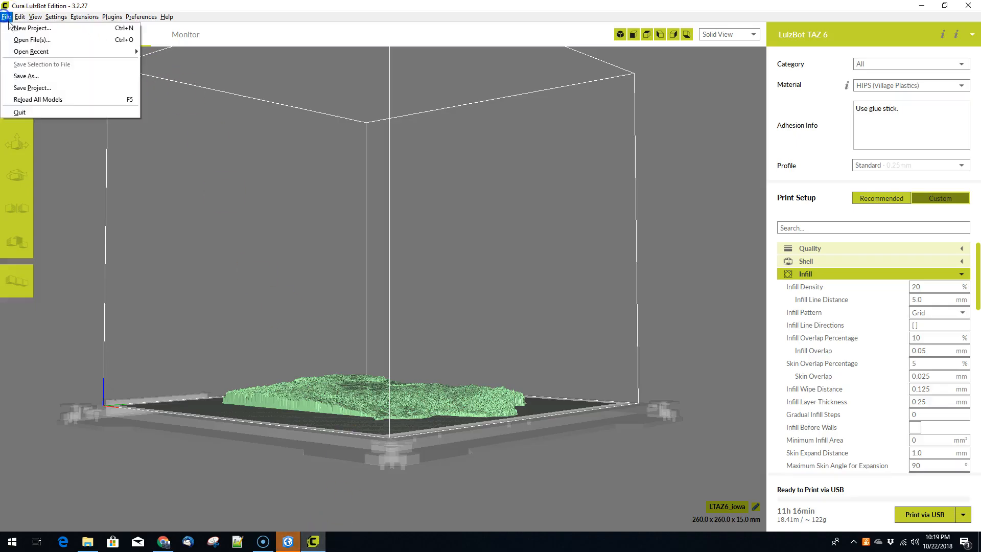
pyautogui.click(20, 23)
pyautogui.click(542, 276)
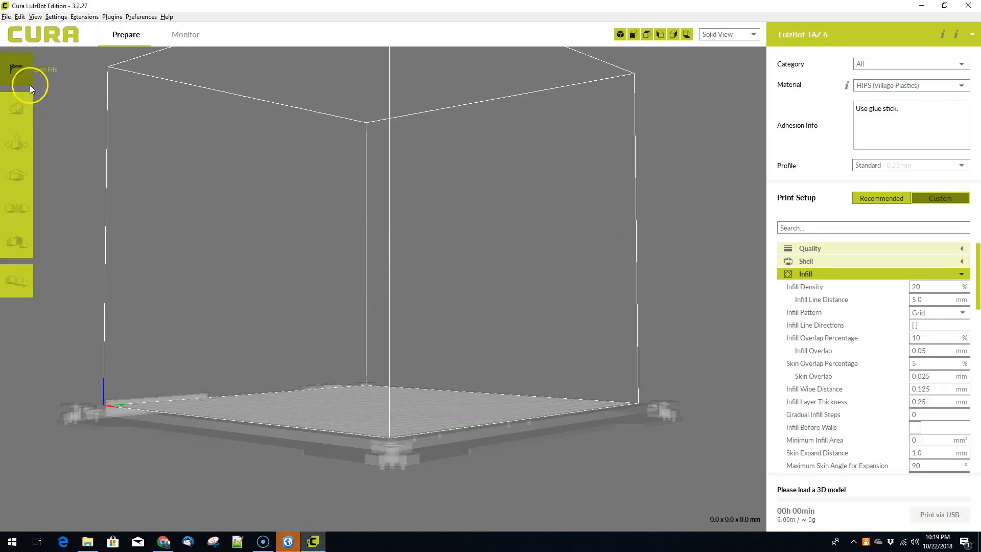
# - Open the re-exported iowa.png and convert it with a height of 15 mm, a width and depth of 260 mm and lighter as higher
pyautogui.click(18, 70)
pyautogui.click(339, 102)
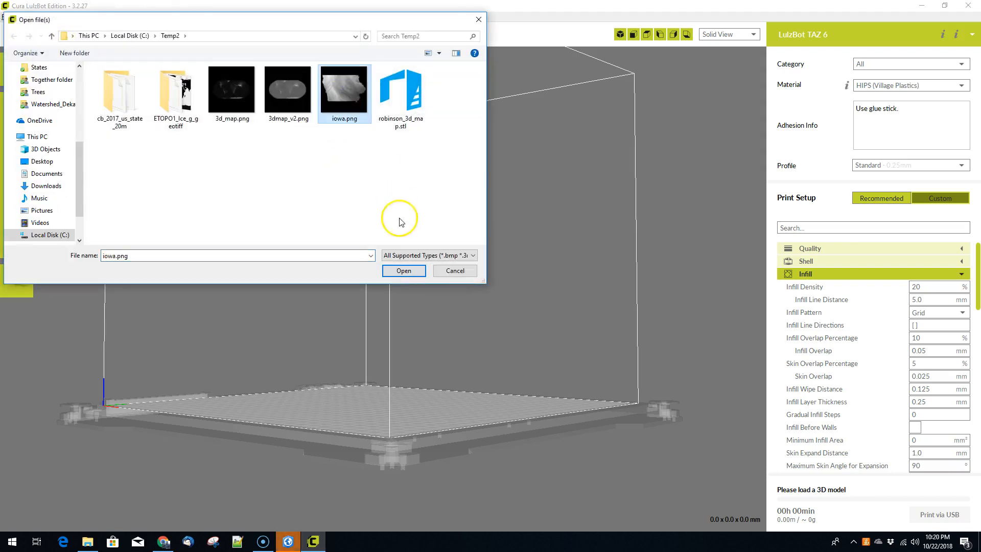
pyautogui.click(403, 271)
pyautogui.doubleClick(486, 249)
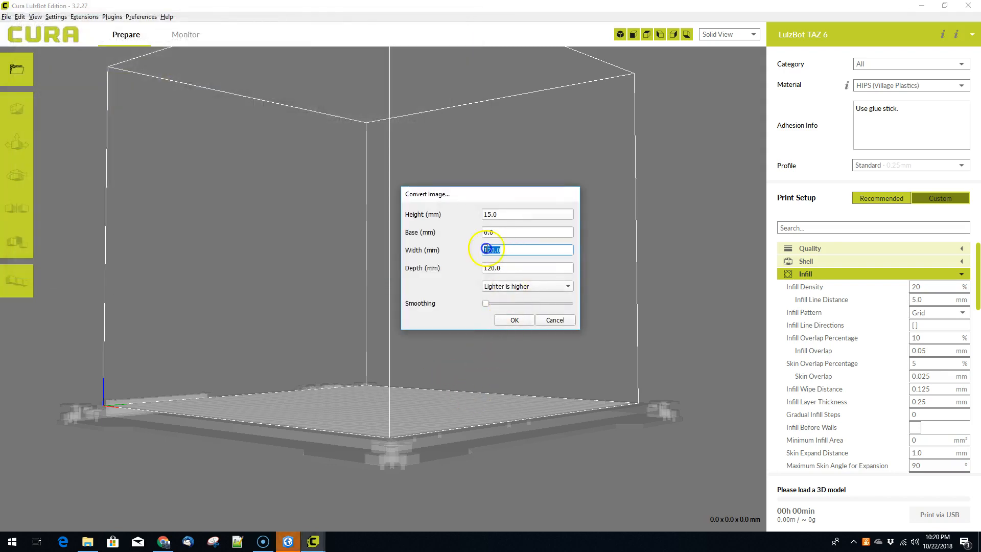
pyautogui.write('200')
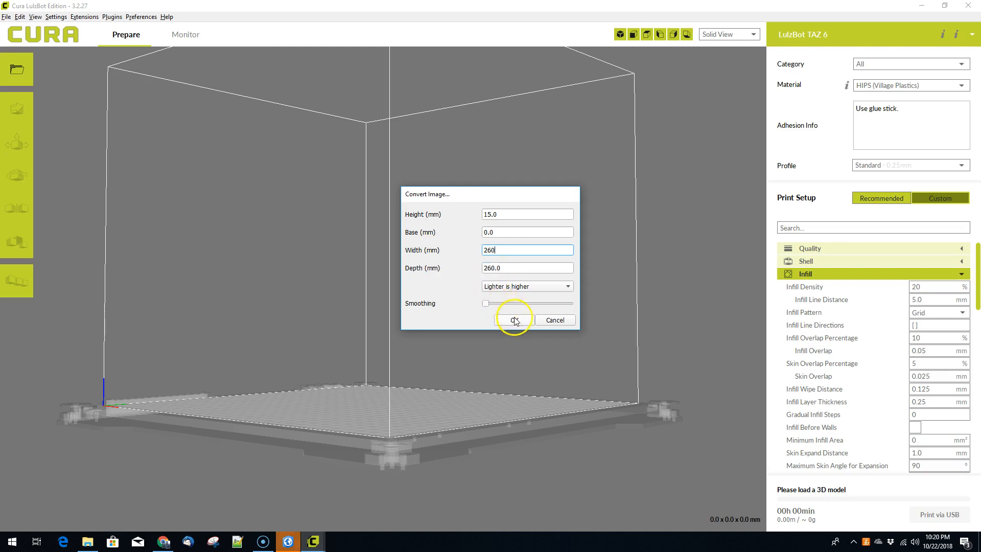
pyautogui.click(514, 320)
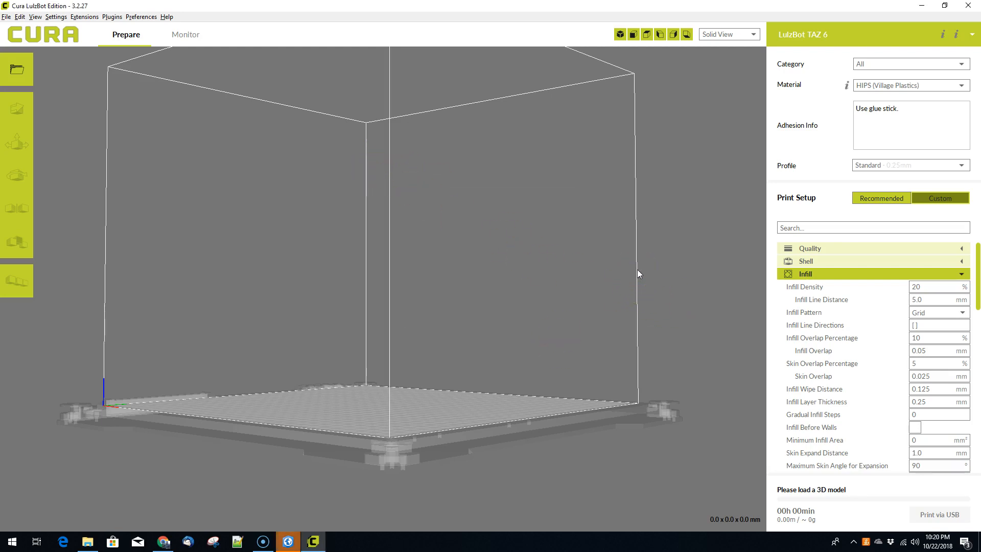
# - Center the Iowa model on the build plate and inspect its terrain and raised base
pyautogui.rightClick(576, 438)
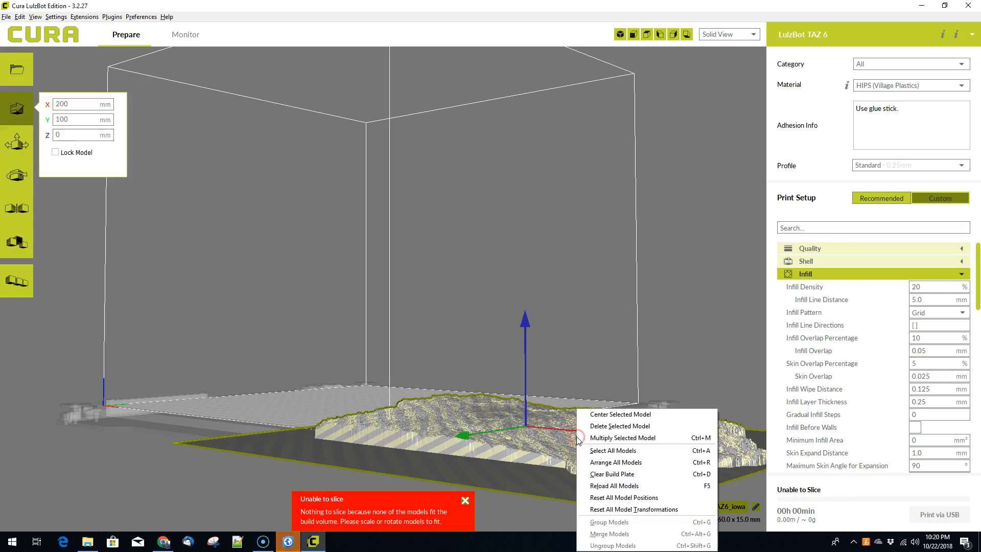
pyautogui.click(582, 409)
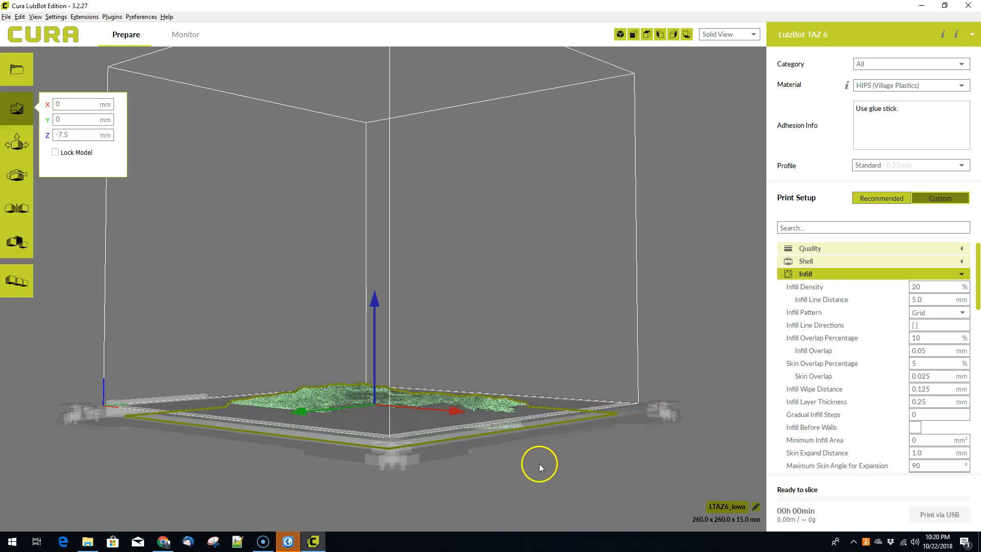
pyautogui.moveTo(610, 532); pyautogui.dragTo(481, 486)
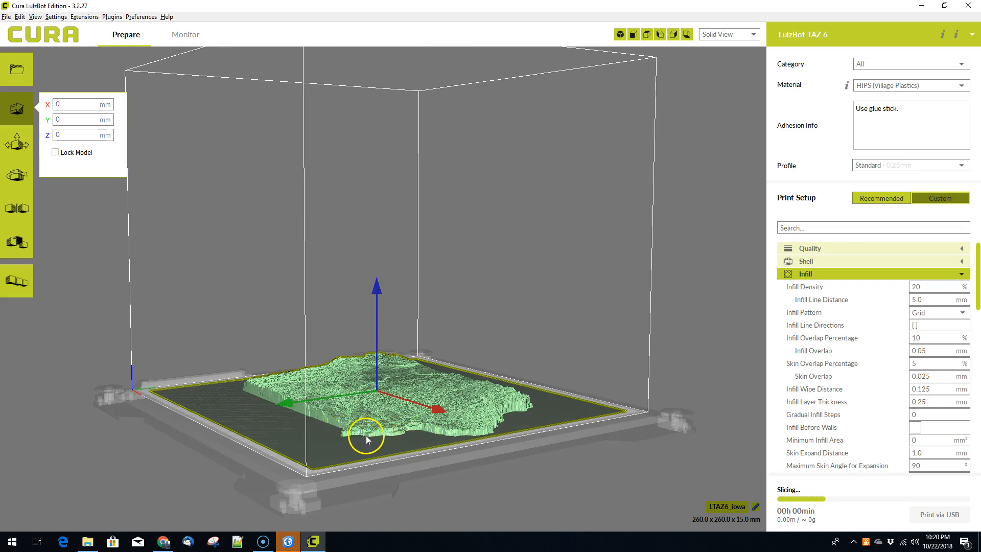
pyautogui.moveTo(485, 486); pyautogui.dragTo(487, 453)
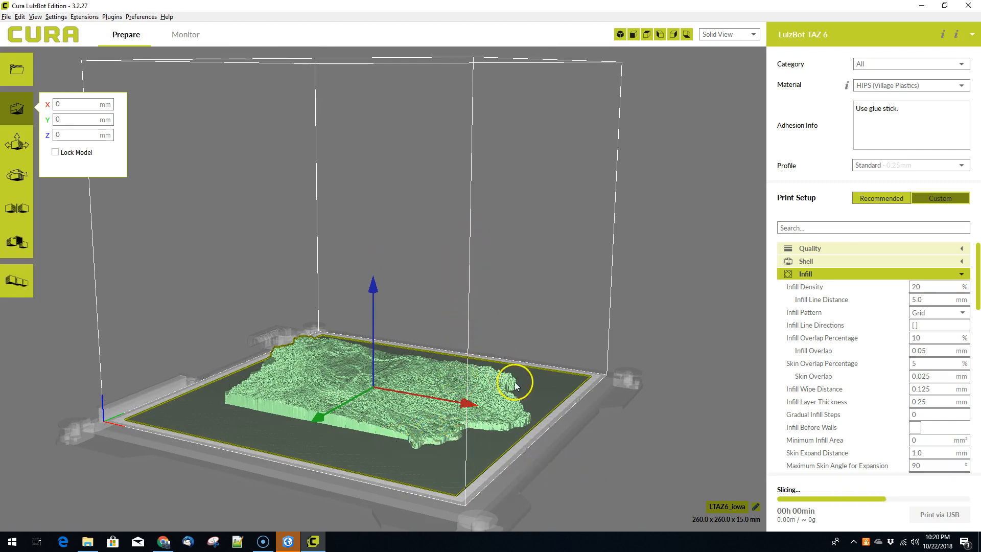
# - Set the sliced Iowa model's output method to Save to File
pyautogui.moveTo(618, 431); pyautogui.dragTo(654, 426)
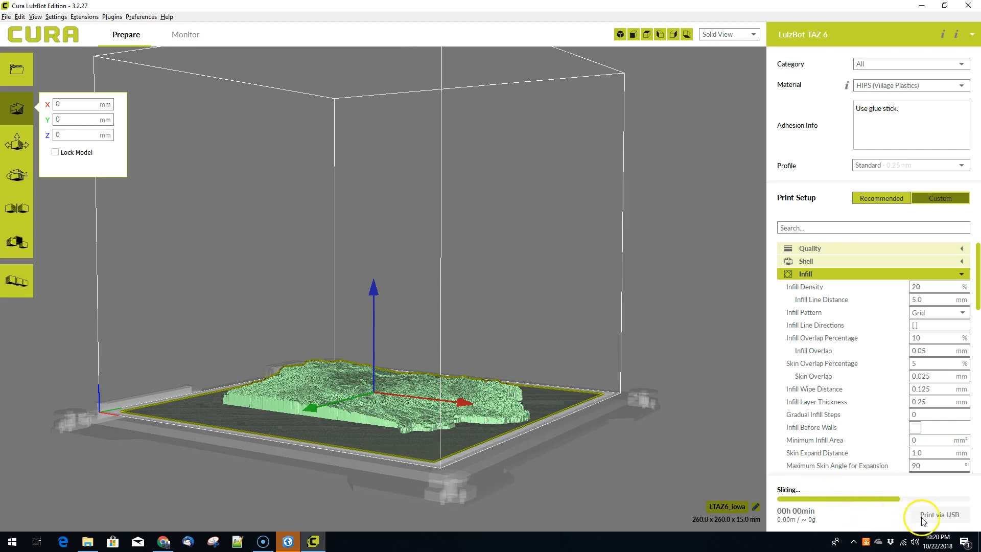
pyautogui.moveTo(572, 465); pyautogui.dragTo(582, 487)
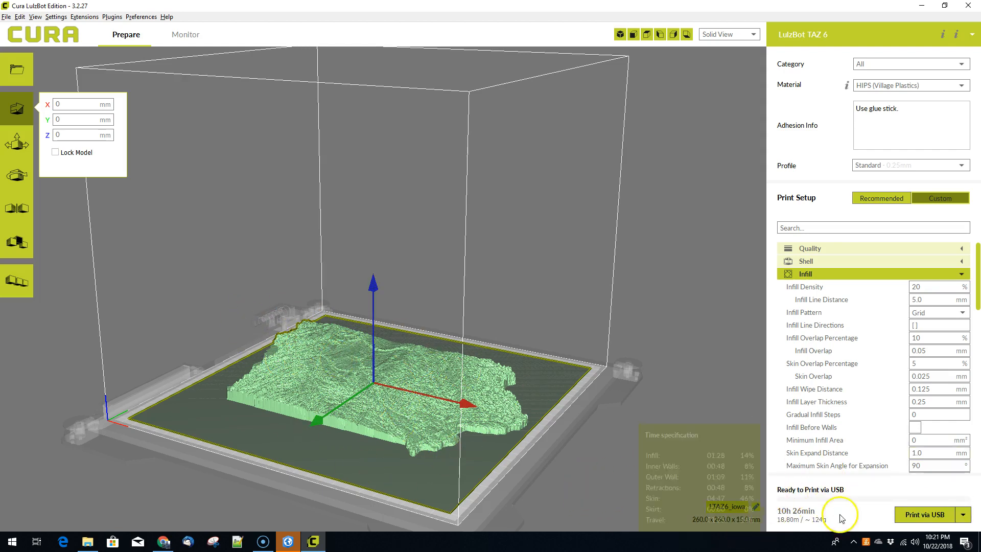
pyautogui.click(963, 514)
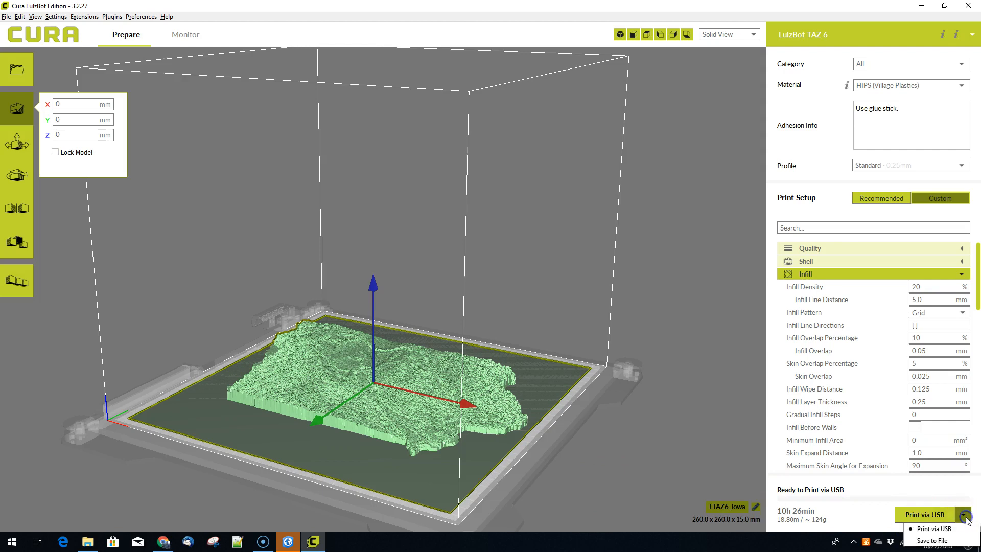
pyautogui.click(935, 540)
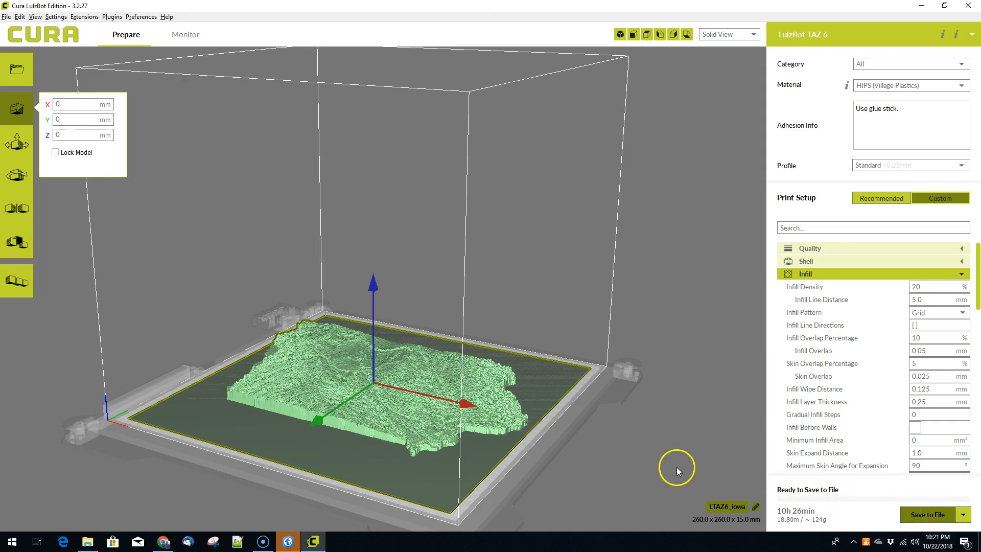
# - Save the Iowa model to the Temp2 folder as a binary STL file named iowa.stl
pyautogui.click(131, 250)
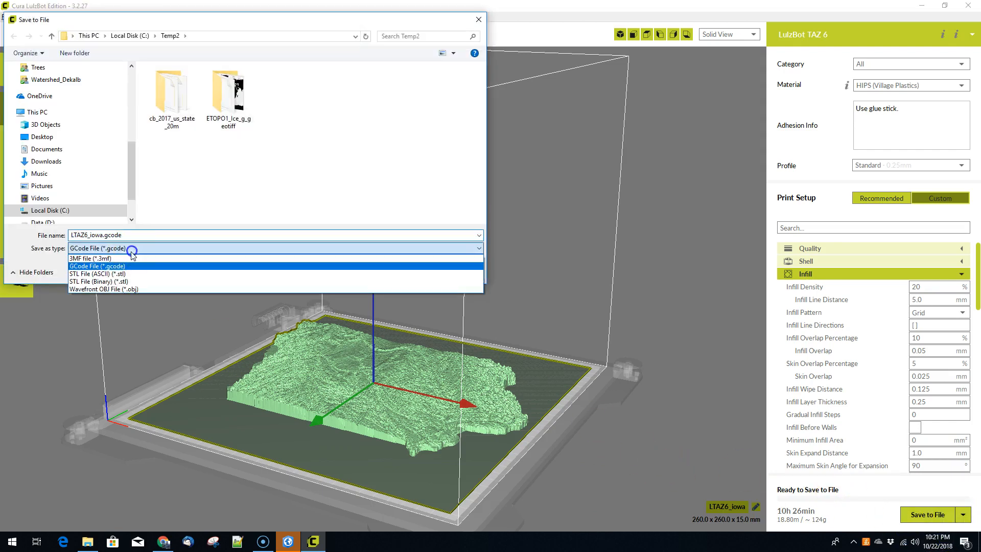
pyautogui.click(130, 273)
pyautogui.click(143, 236)
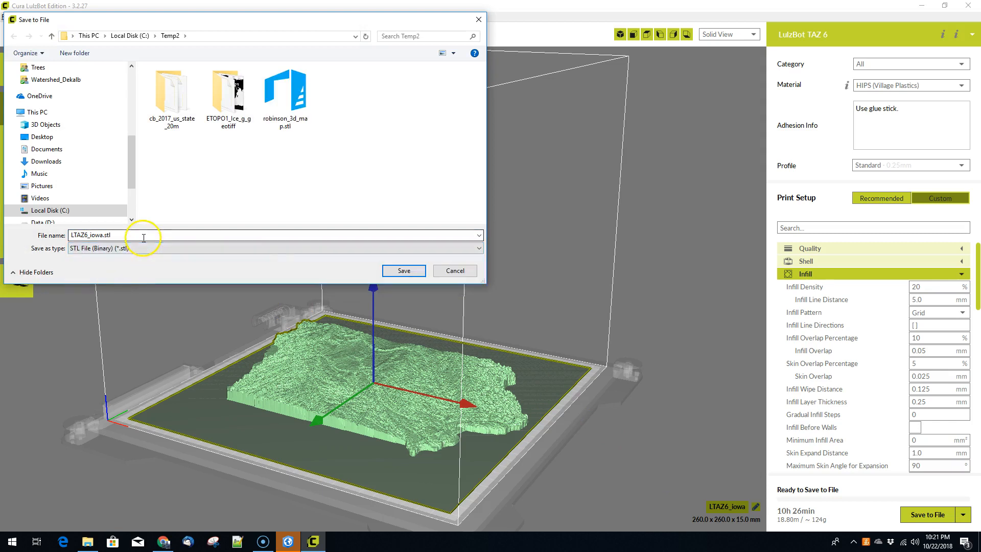
pyautogui.click(167, 233)
pyautogui.hotkey('ctrl', 'a')
pyautogui.write('iowa.s')
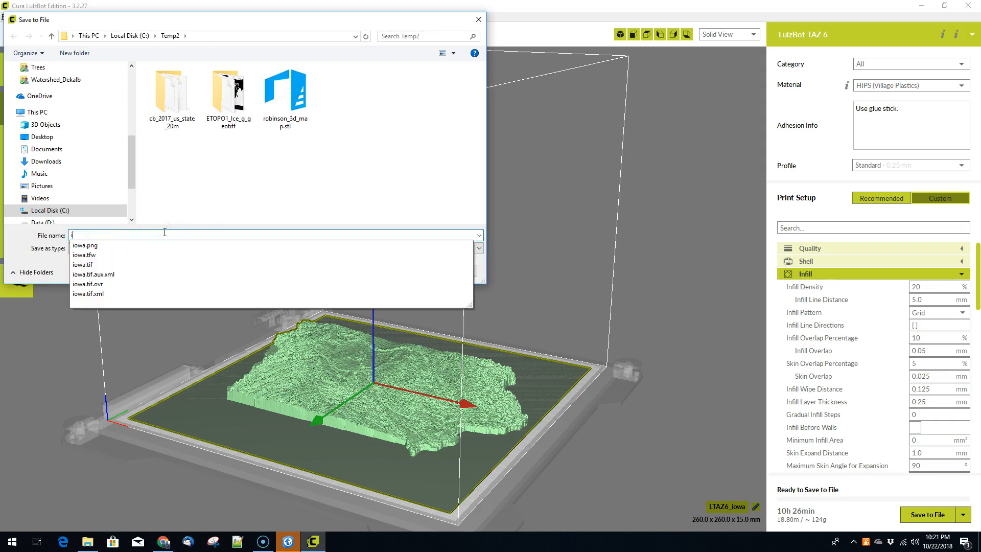
pyautogui.press('Return')
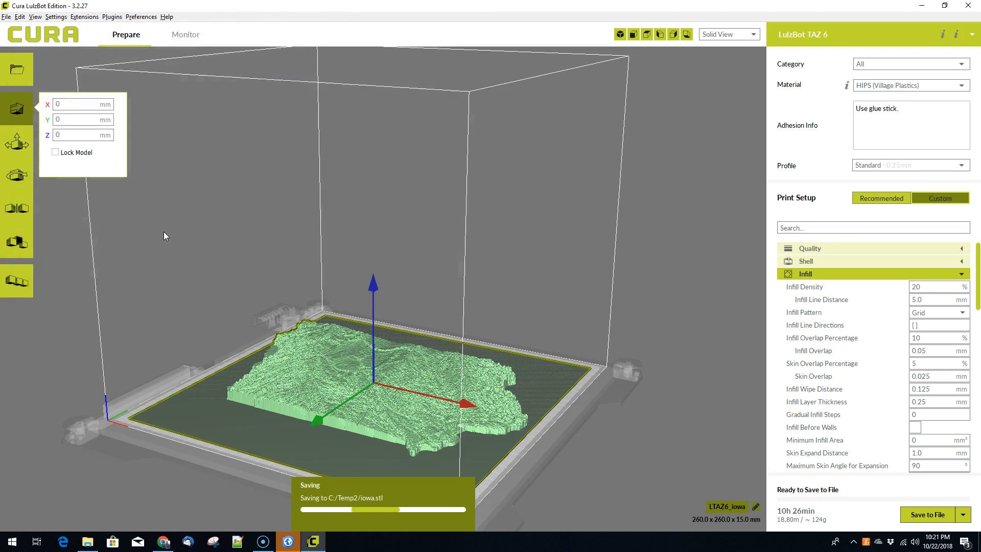